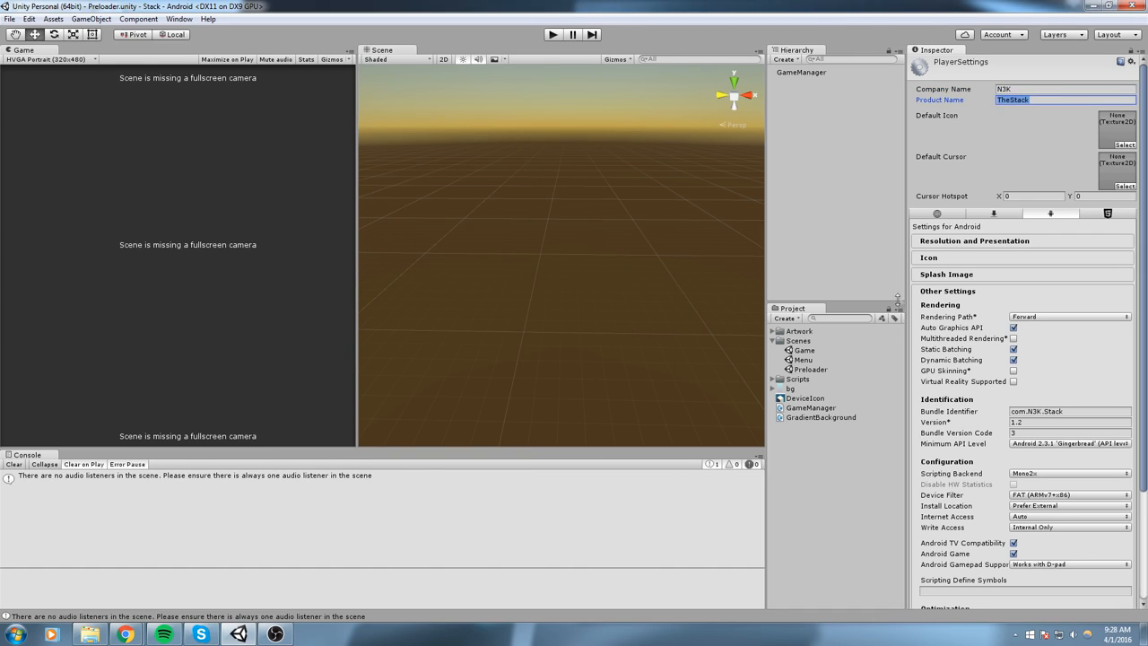
- Review the bundle identifier, version and bundle version code in the Android player settings, then collapse Other Settings
left_click(1073, 412)
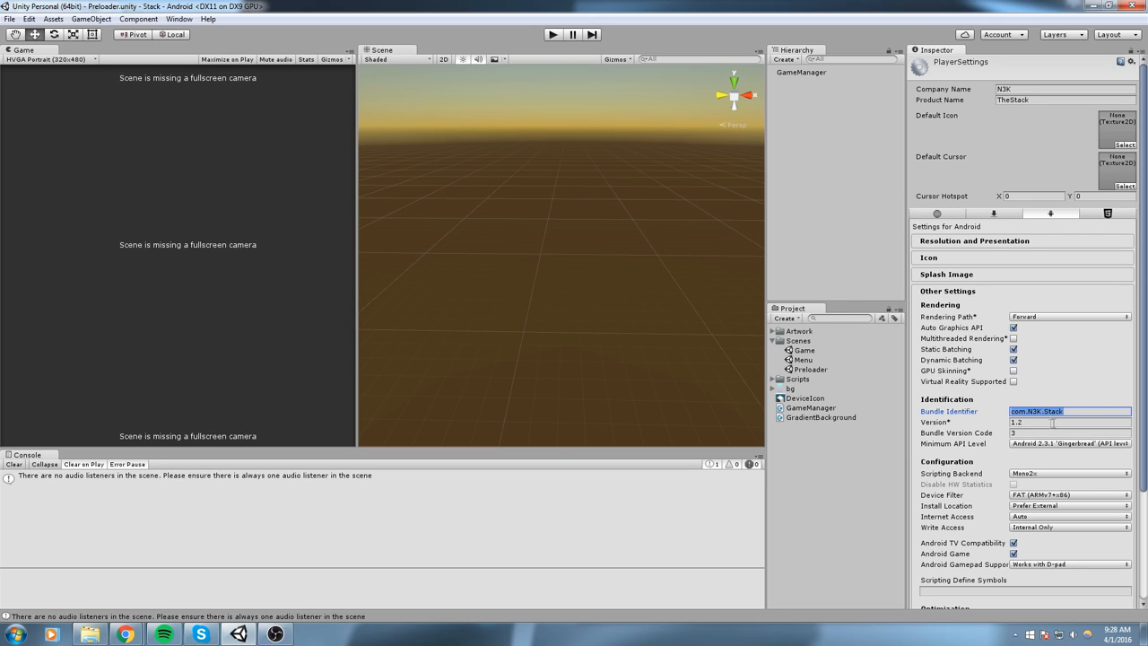
left_click_drag(1039, 423, 943, 426)
left_click(1024, 433)
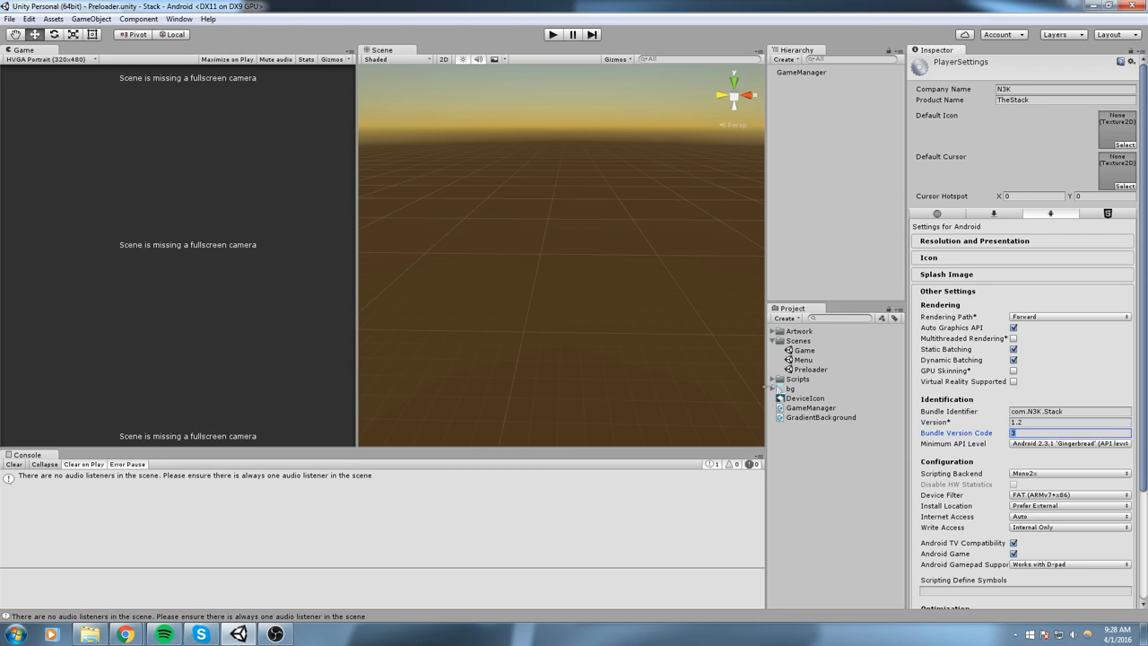
left_click(1030, 424)
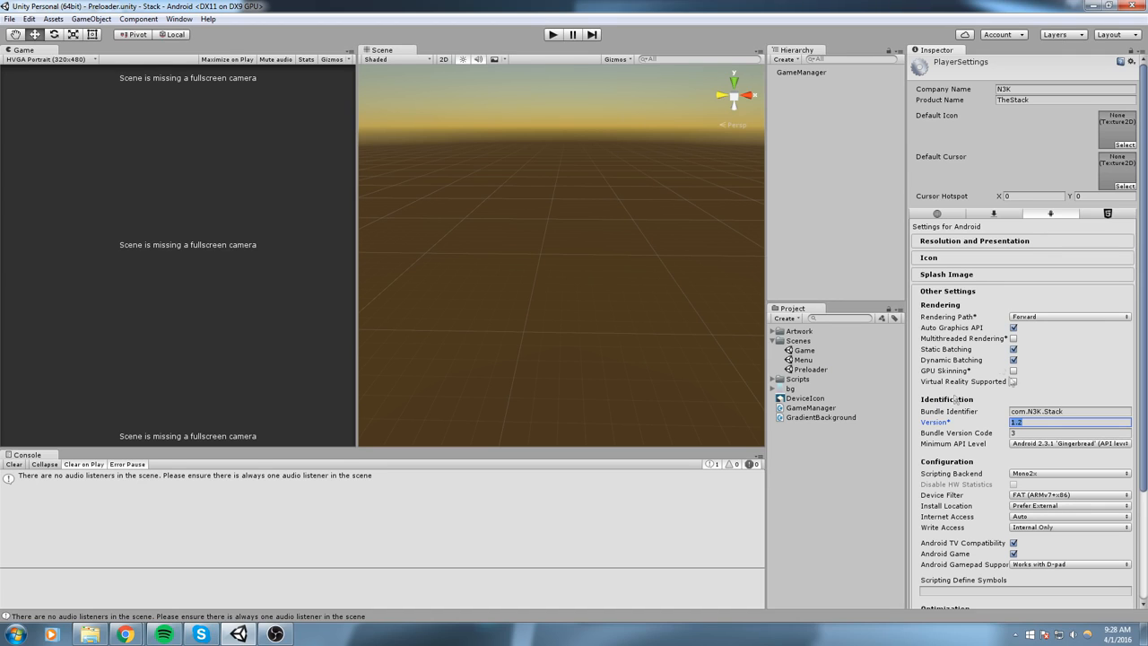
left_click(961, 295)
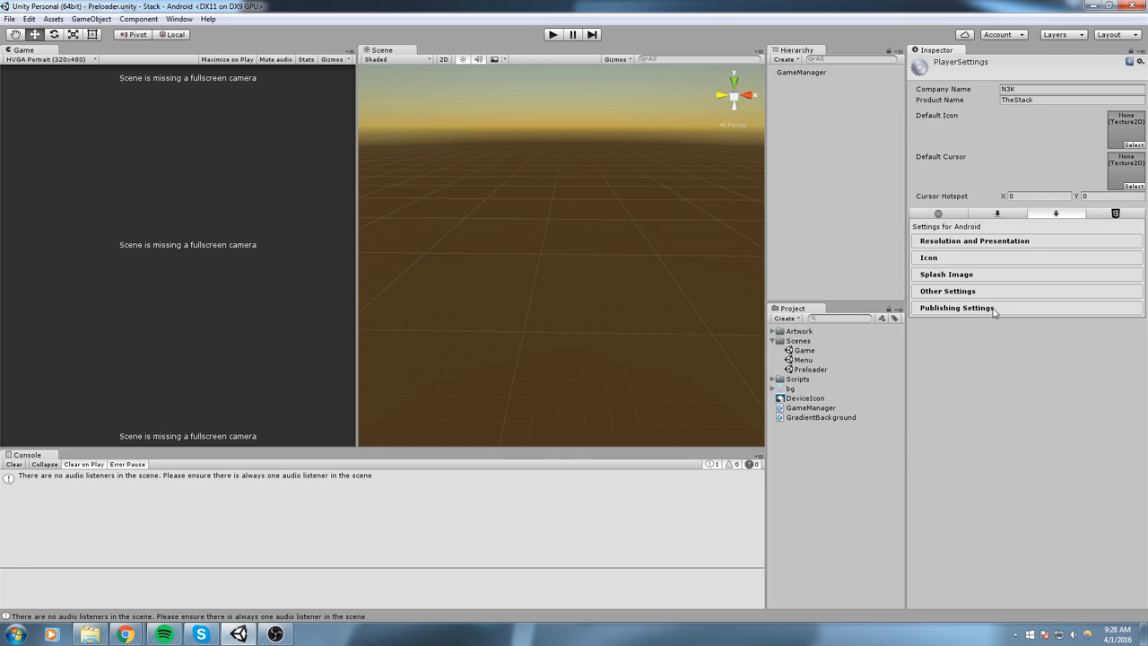
- Choose to create a new keystore in the Android publishing settings, clearing the old keystore password and keeping the key alias Unsigned (debug)
left_click(994, 309)
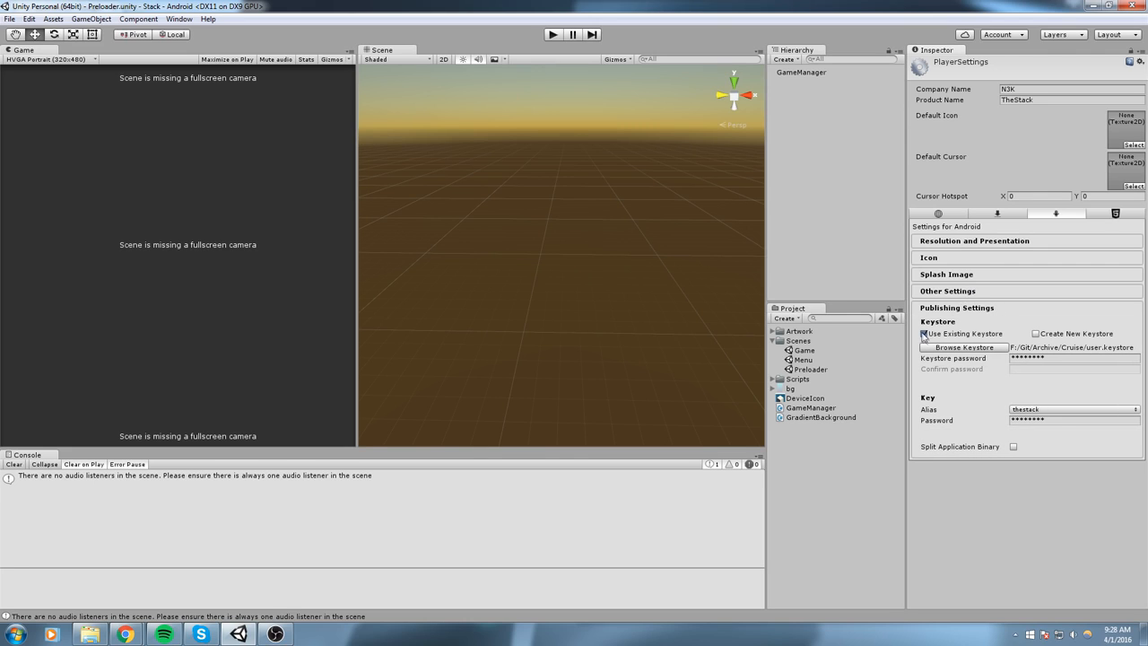
left_click(1038, 335)
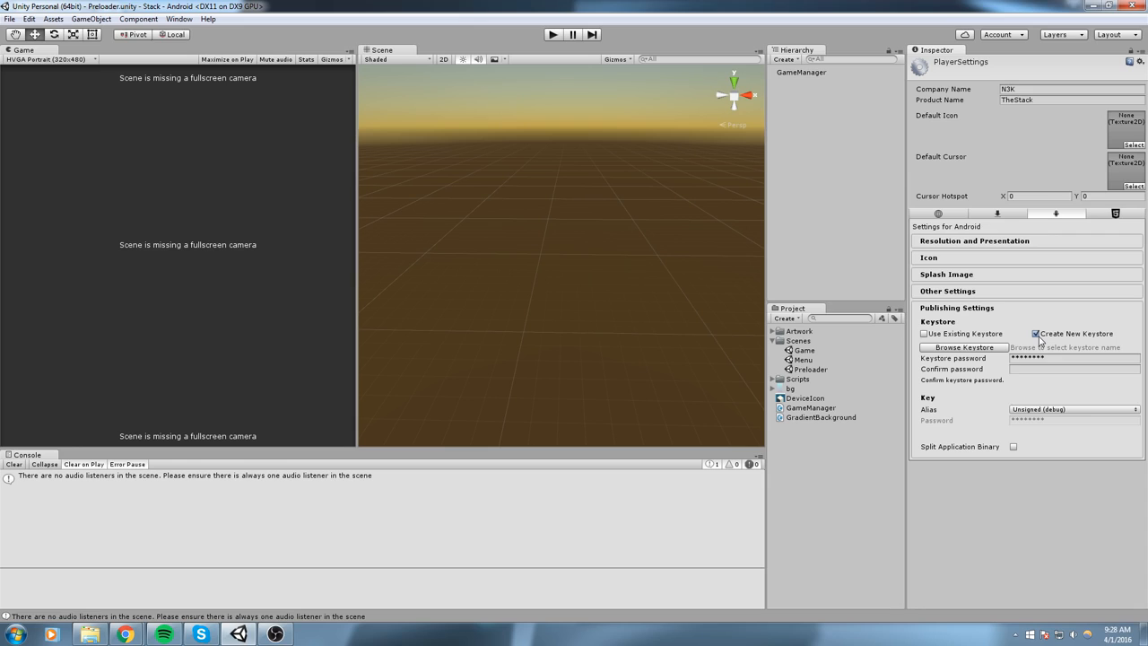
left_click(1062, 358)
left_click(1056, 411)
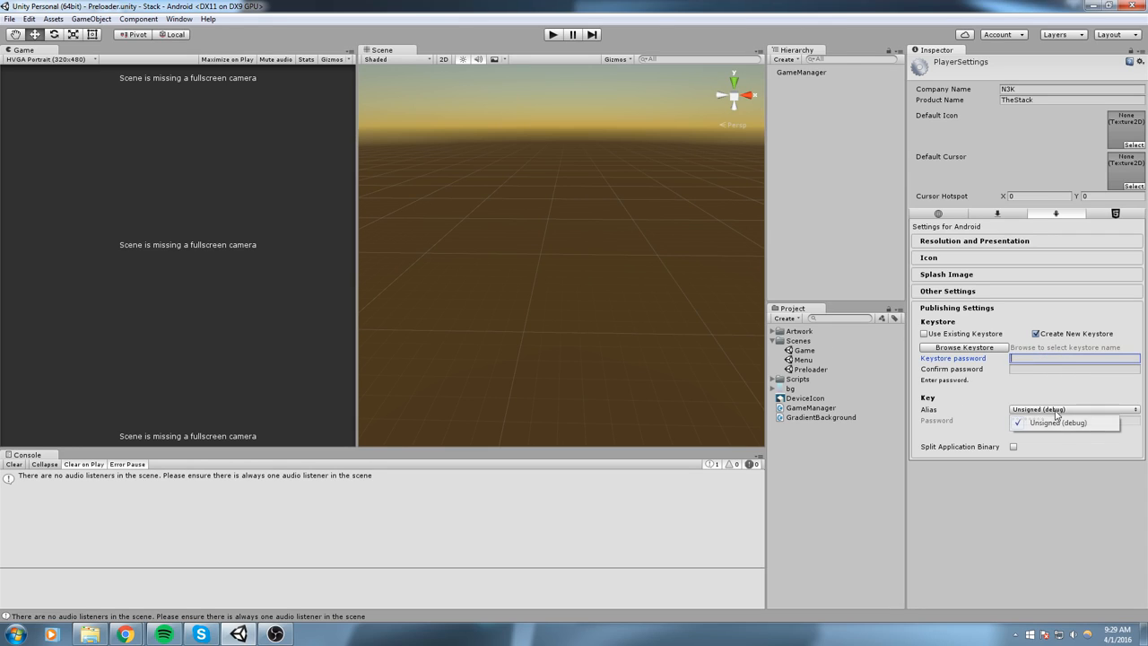
left_click(1058, 422)
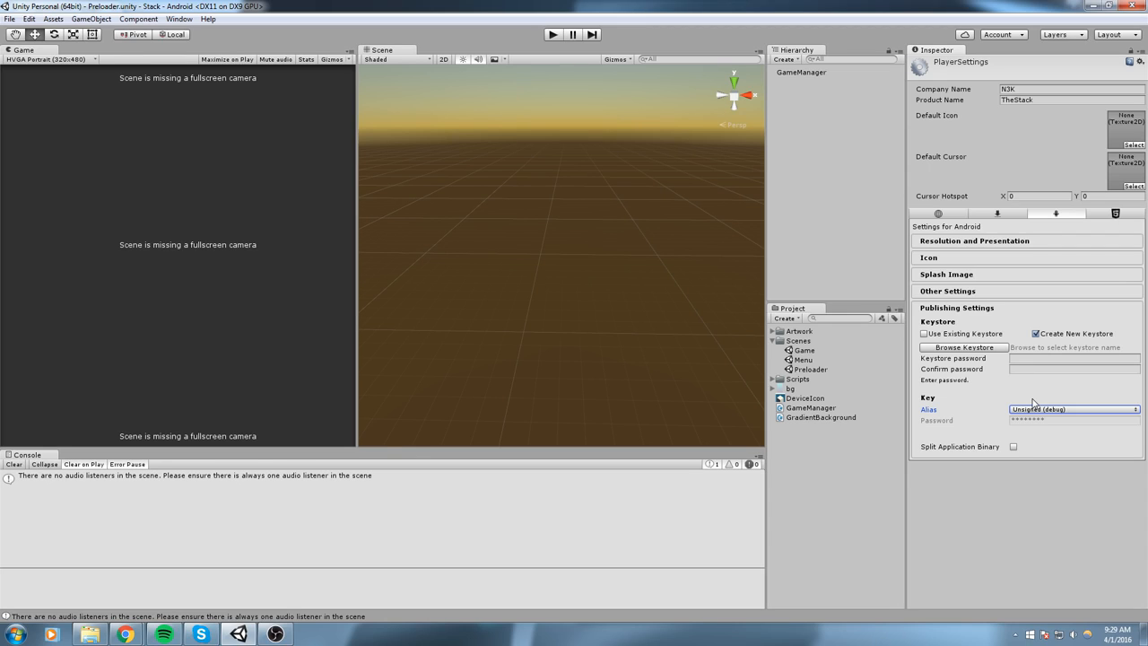
left_click(960, 338)
left_click(1045, 334)
- Browse for the new keystore's location and delete the existing unitySecretKey.keystore from the Stack folder
left_click(974, 349)
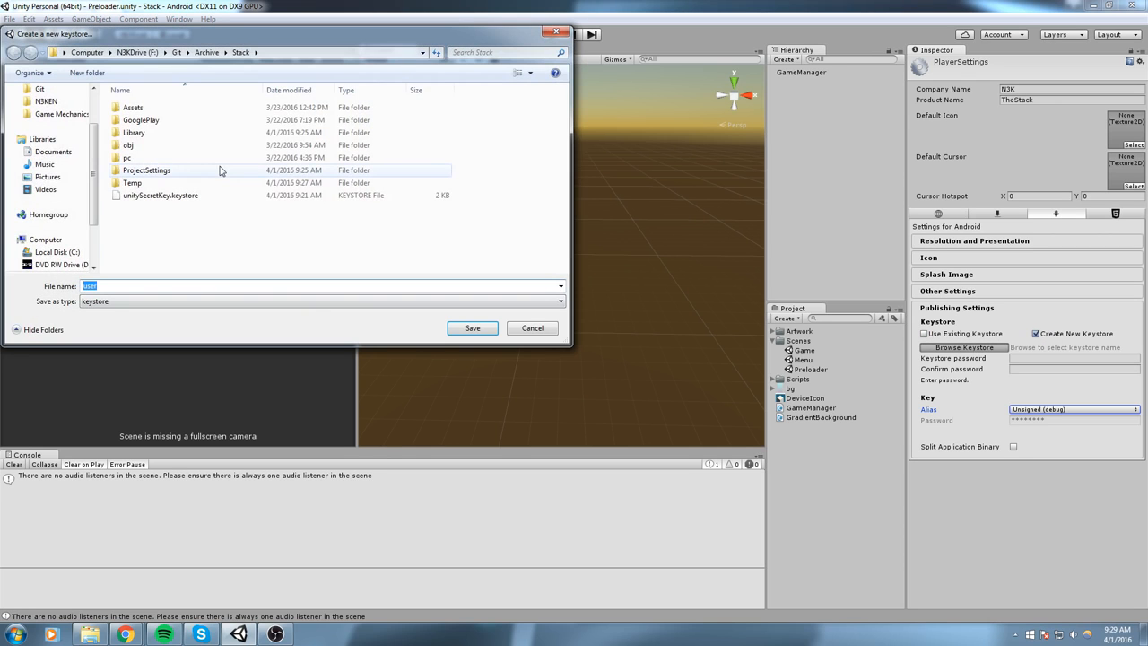
double_click(224, 195)
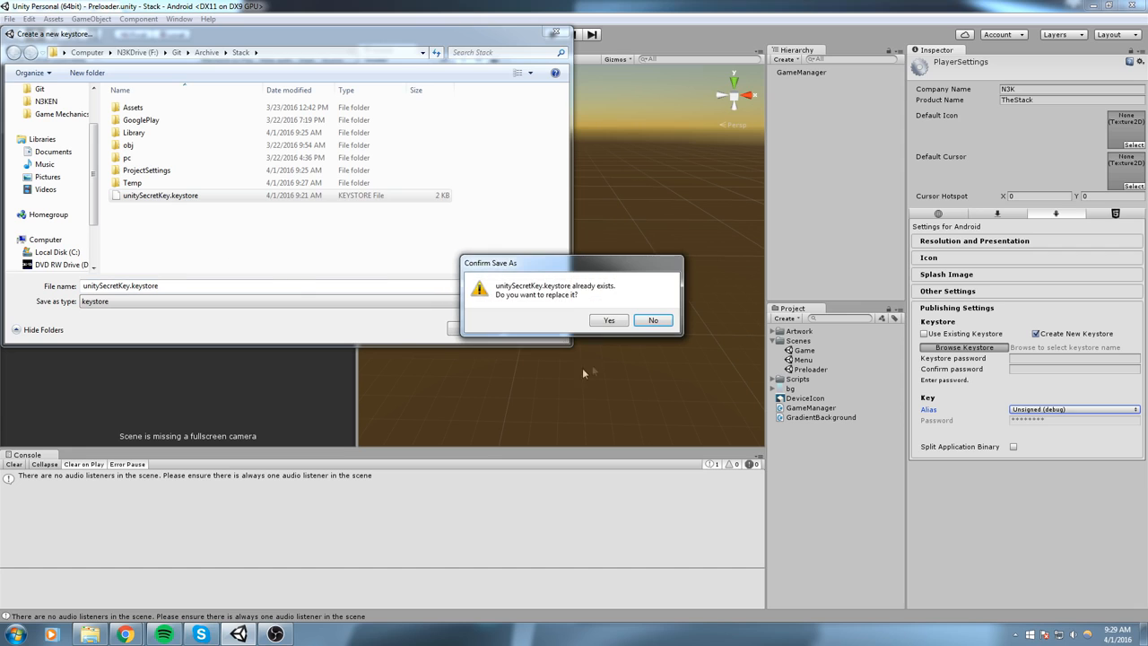
left_click(652, 320)
key("Delete")
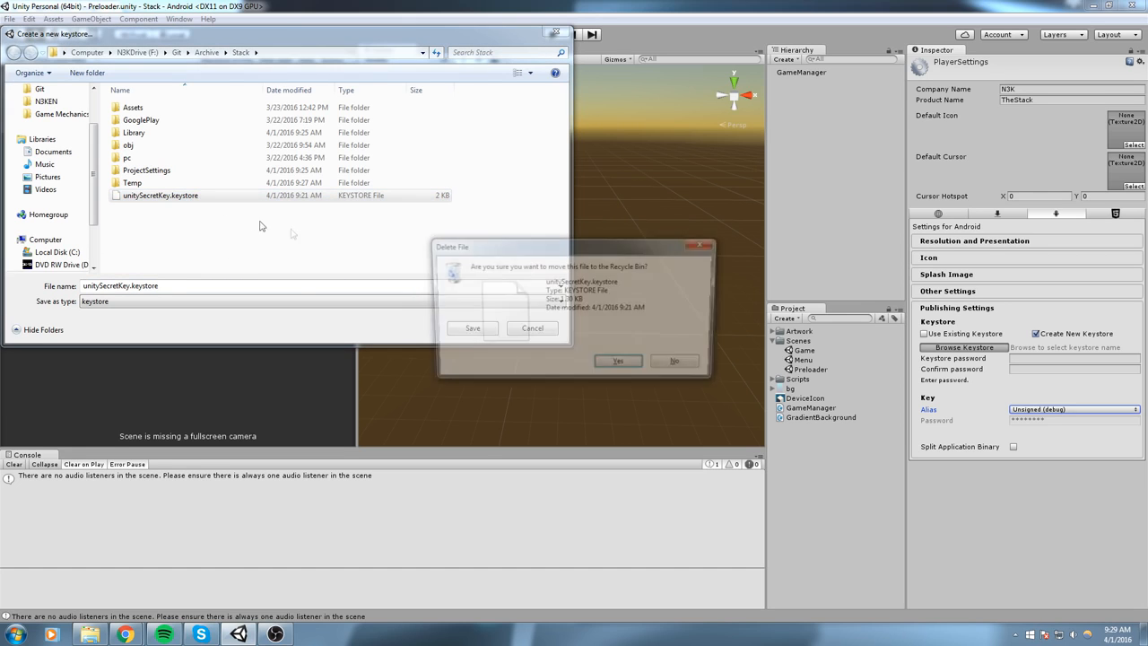
left_click(597, 362)
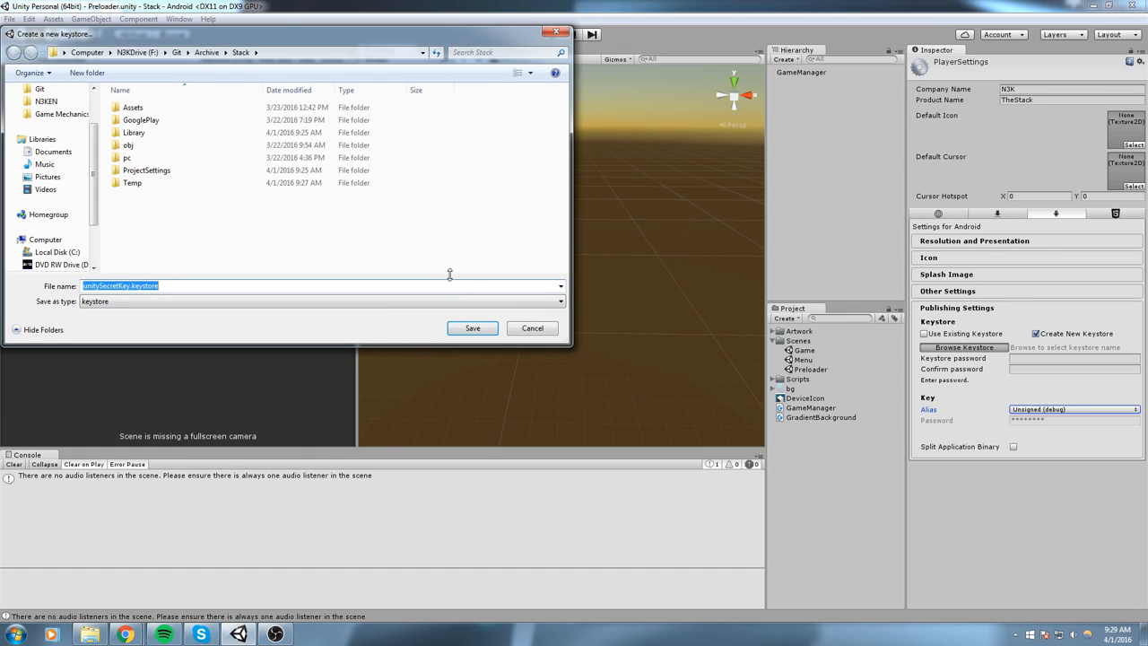
- Save the new keystore in the Stack folder under the name userKeystore
left_click(272, 215)
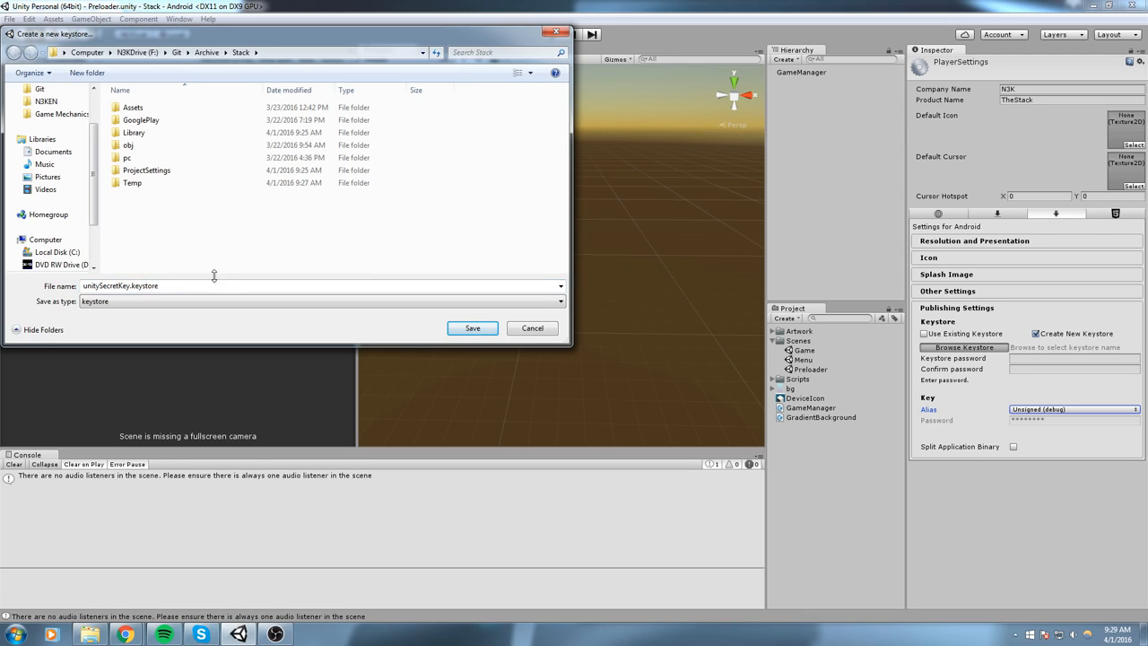
left_click_drag(215, 284, 6, 264)
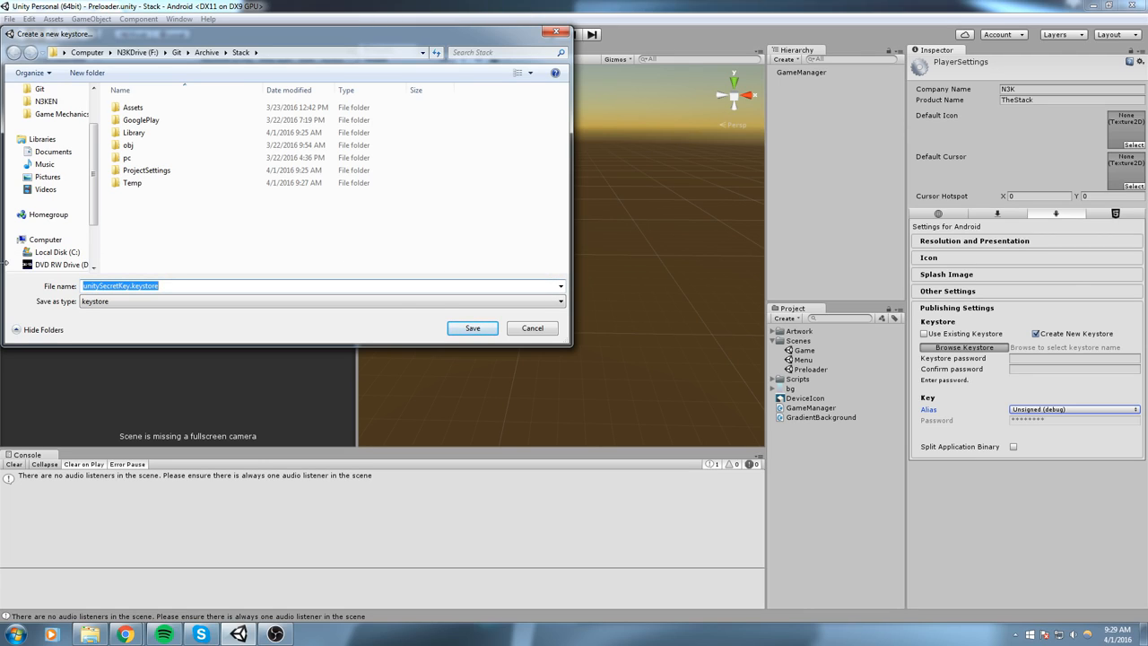
type("userKeystore")
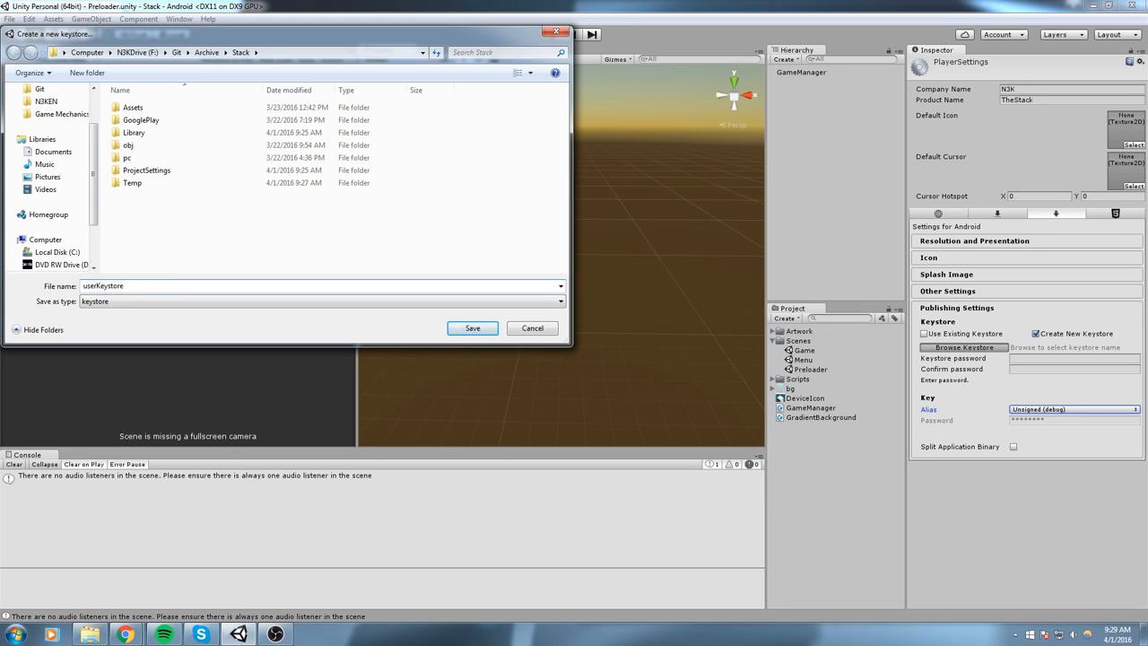
key("Return")
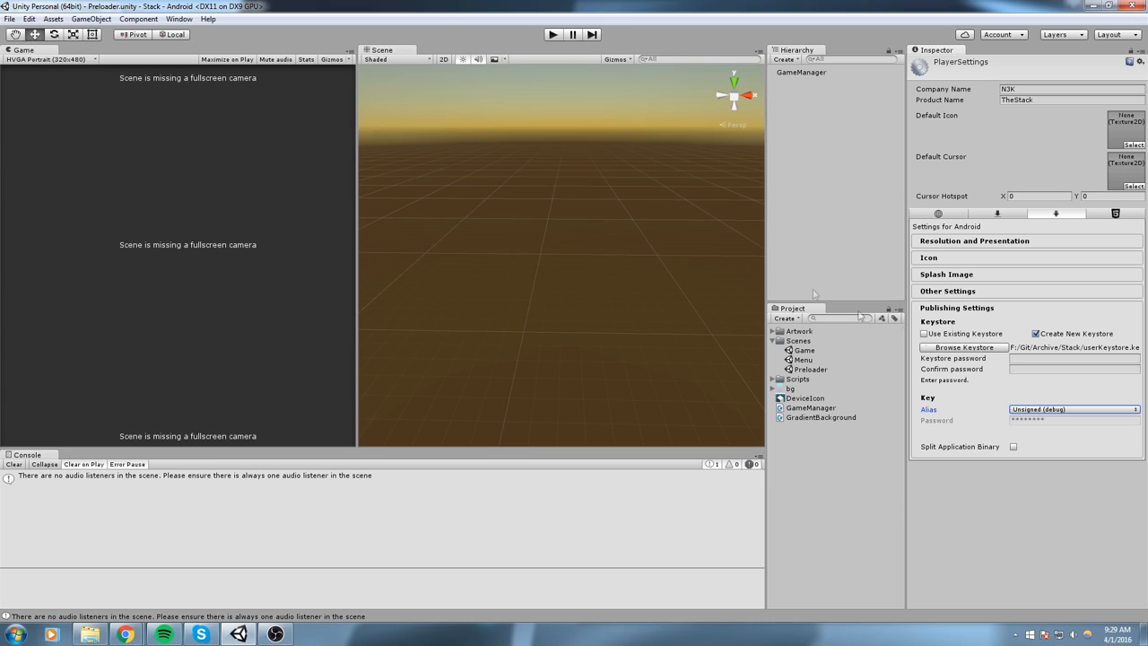
- Enter the keystore password for the new keystore and confirm it
left_click(1010, 358)
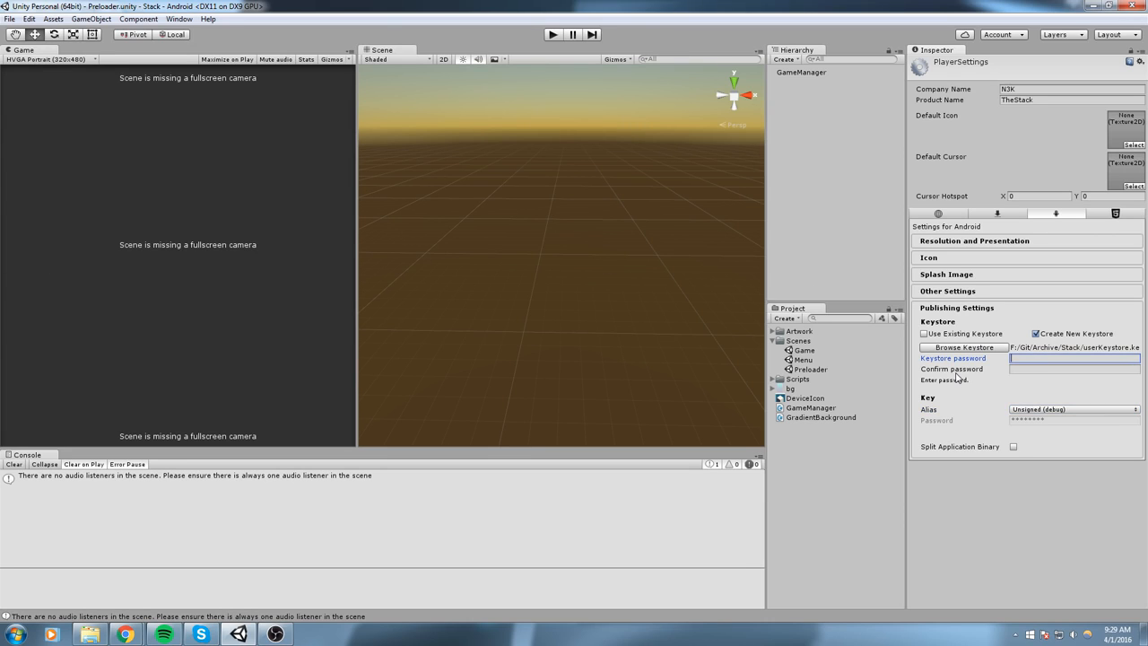
type("********")
key("Tab")
type("********")
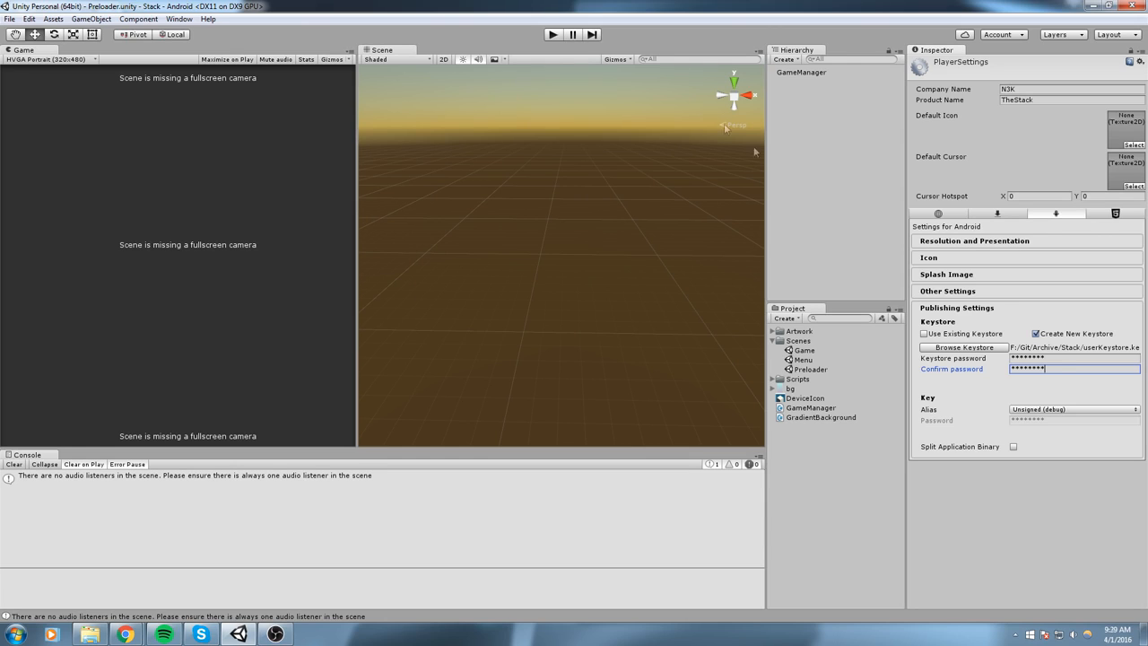
- Start a new key in the keystore with the alias thestack, and enter and confirm the key password
left_click(1033, 411)
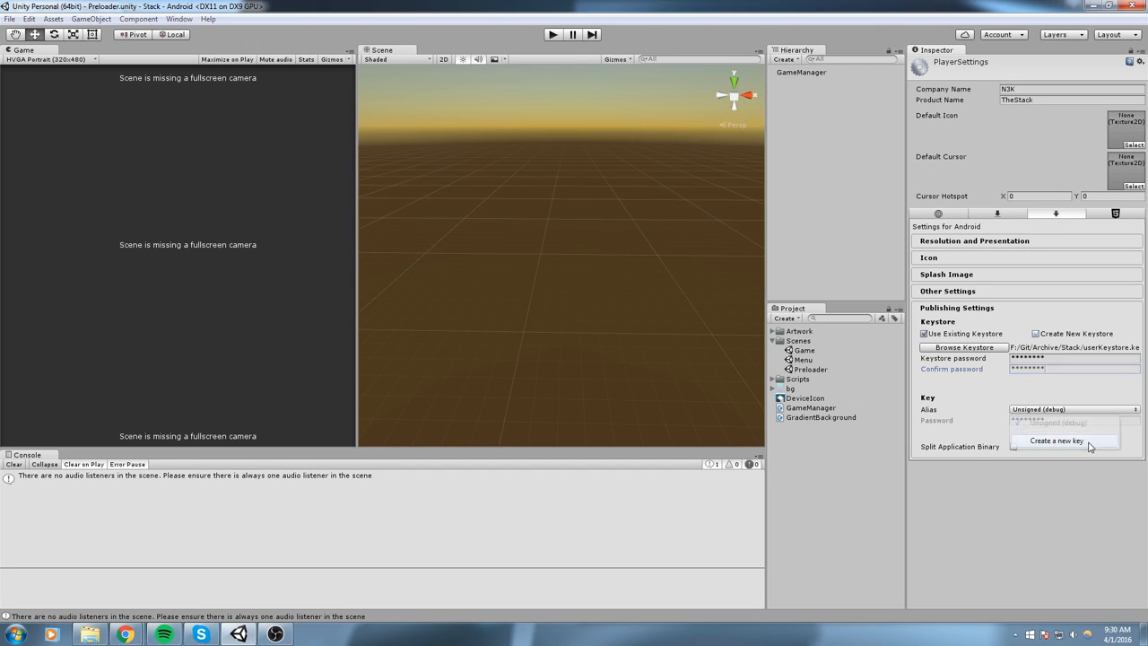
left_click(1090, 446)
left_click(167, 83)
key("Tab")
type("*")
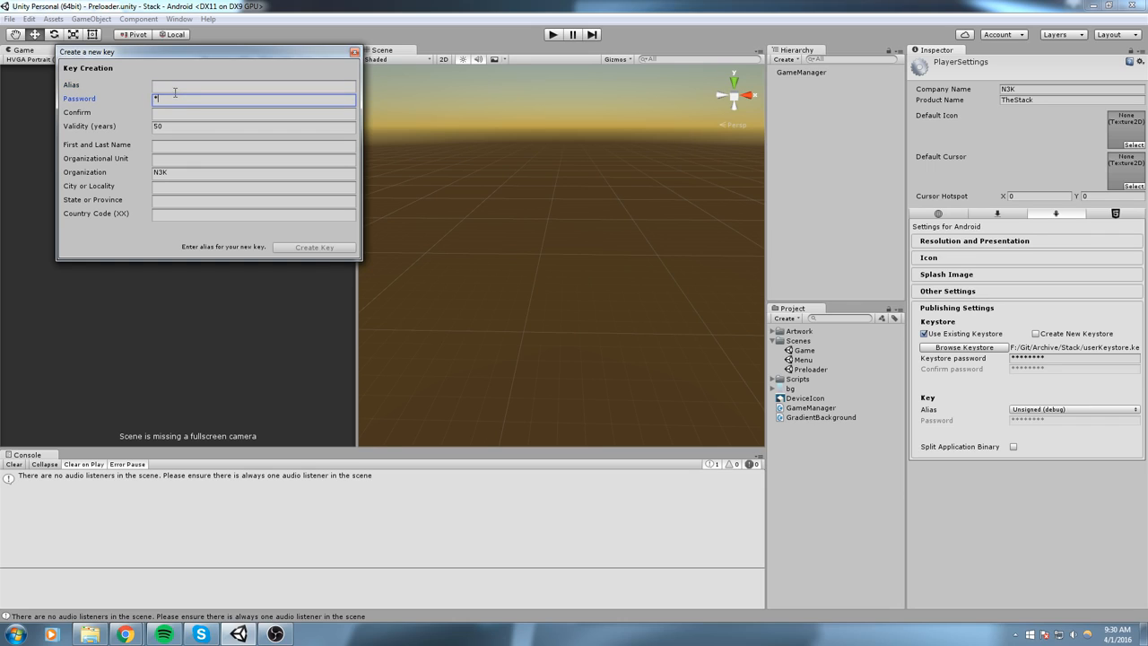
key("shift+Tab")
type("thestack")
key("Tab")
type("********")
key("Tab")
type("********")
key("Tab")
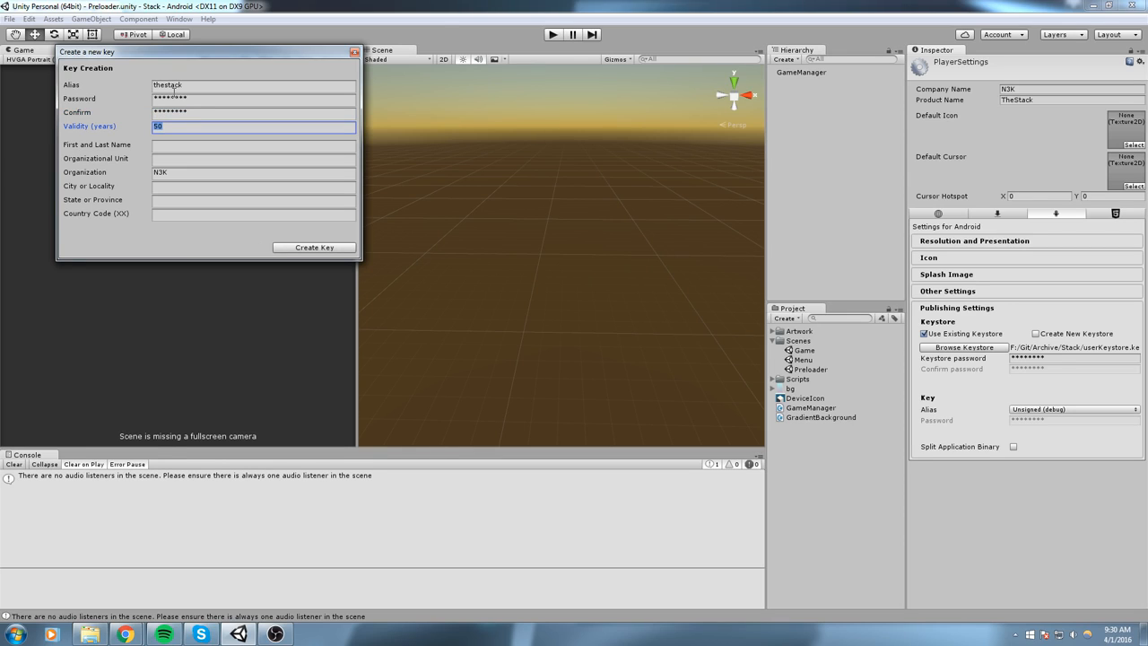
- Fill in the key owner's first and last name and set the organizational unit to "-"
left_click(162, 146)
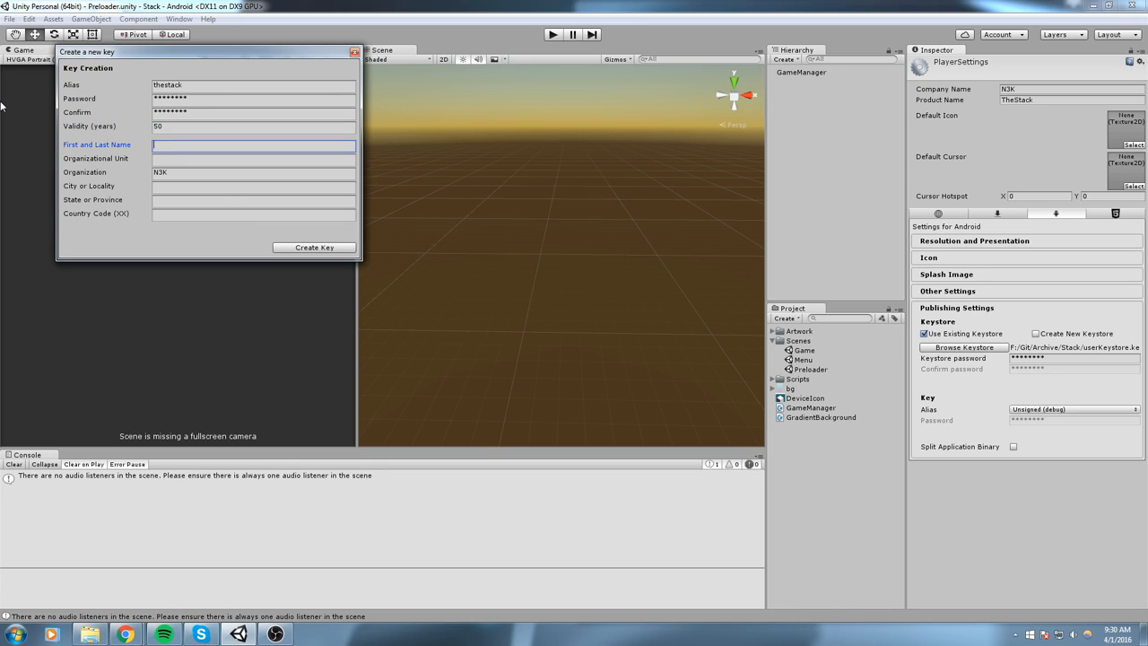
type("FirstAndLast")
key("Tab")
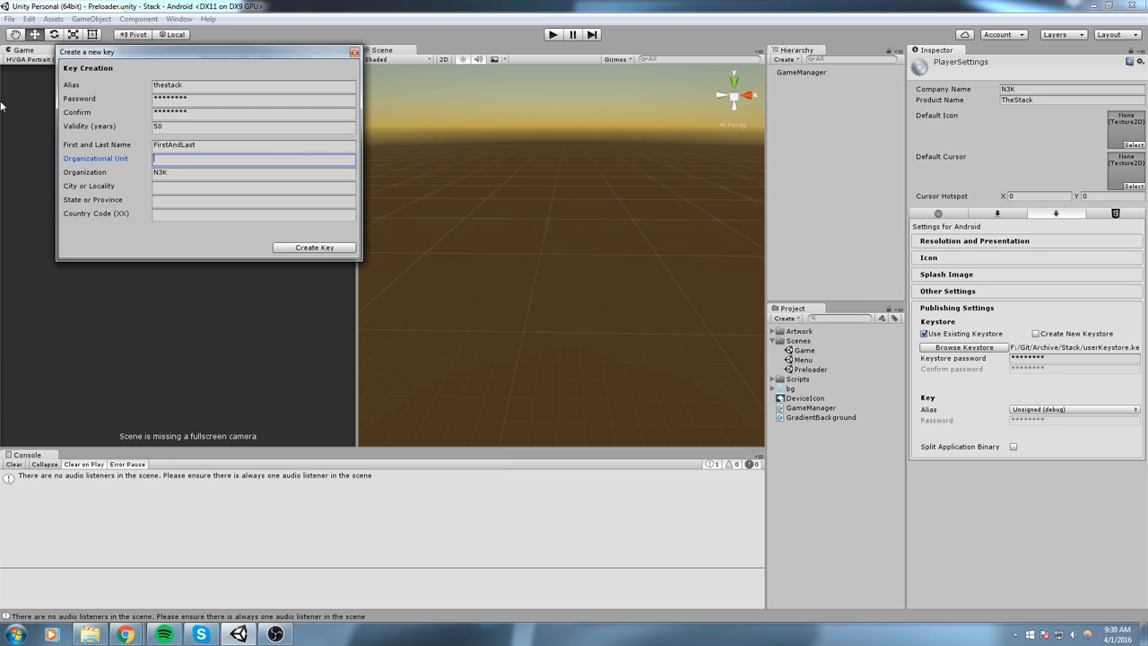
type("-")
key("Tab")
key("Tab")
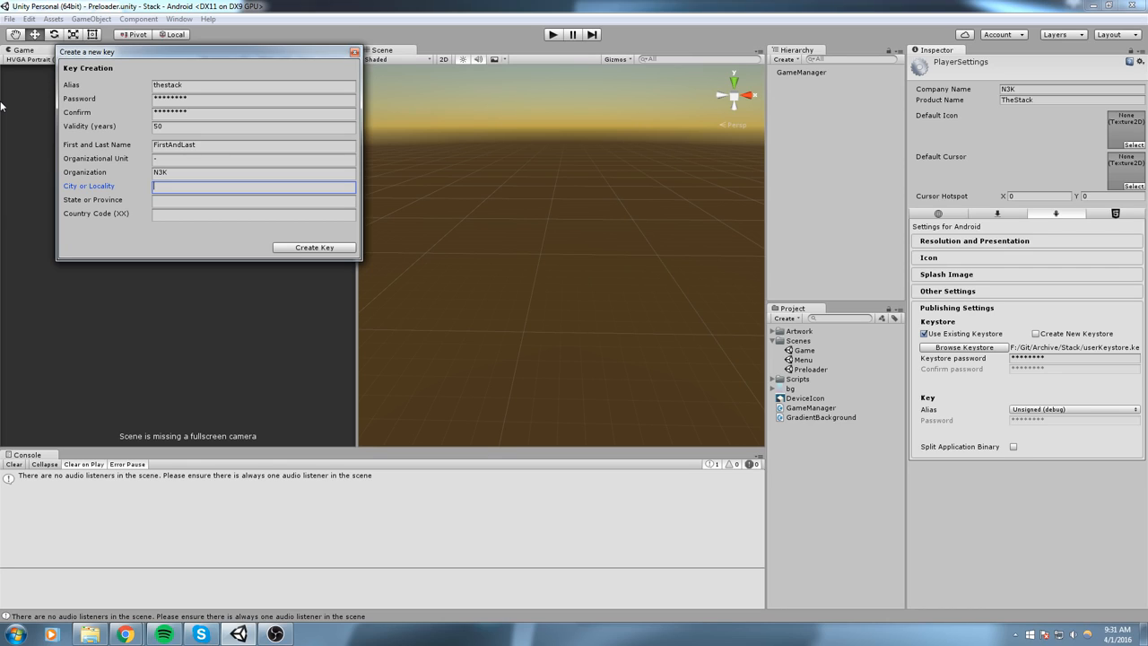
- Set the key's city to QC, province to QC and country code to CA, and create the key
type("QC")
key("Tab")
type("QC")
key("Tab")
type("CA")
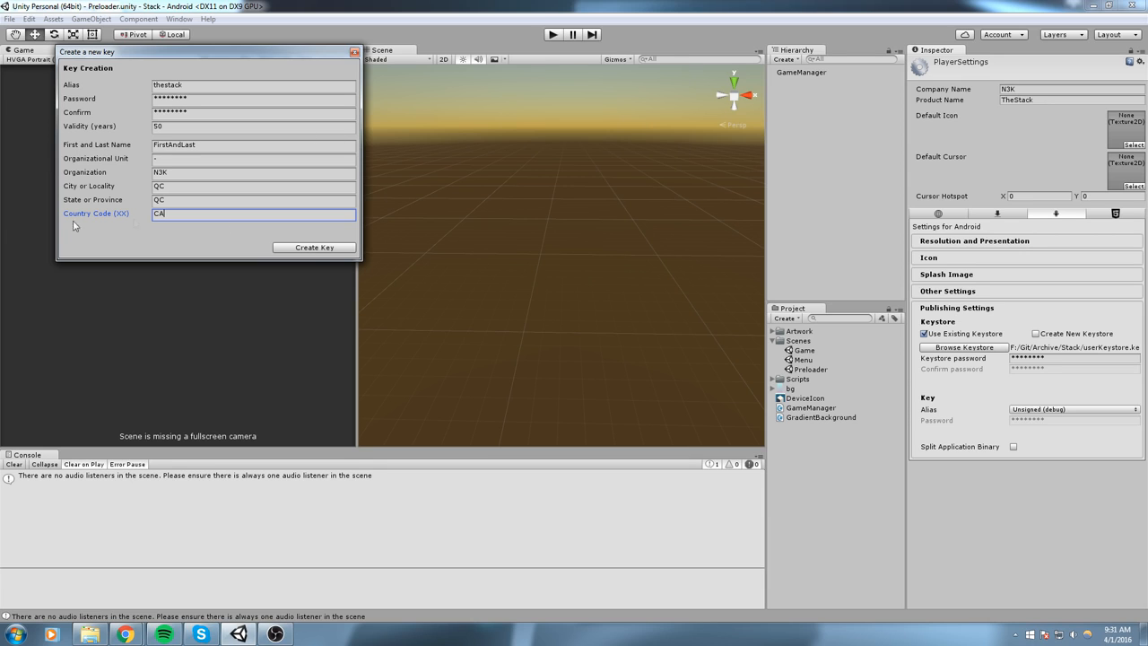
left_click_drag(156, 53, 481, 137)
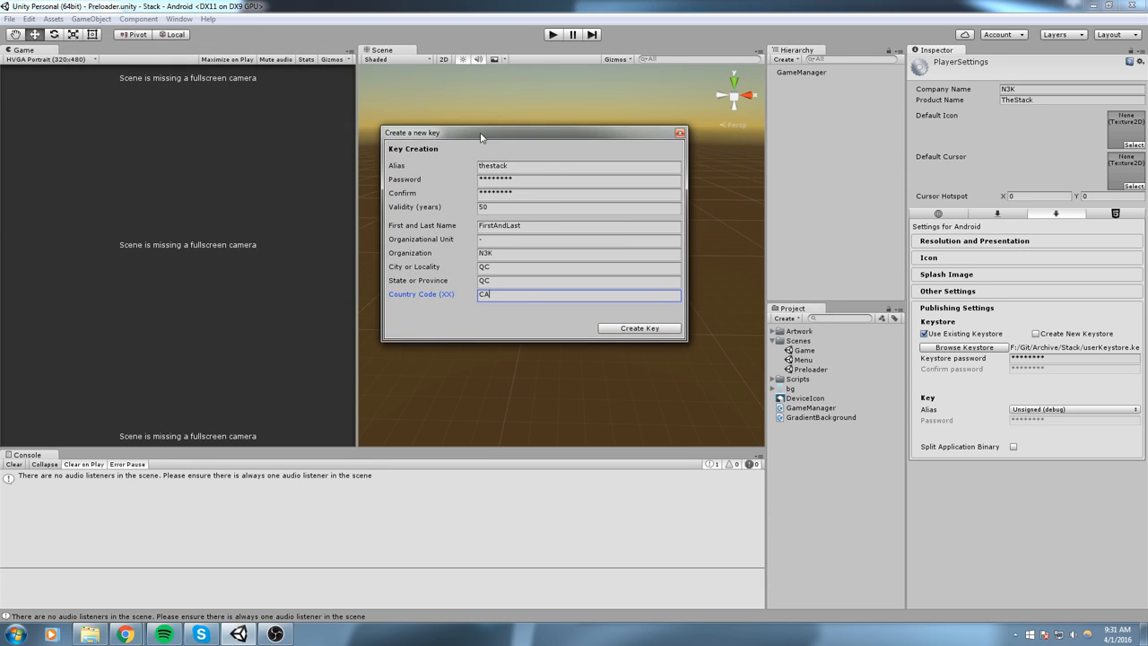
left_click(642, 330)
- Select thestack as the key alias for signing with the new keystore
left_click(1042, 347)
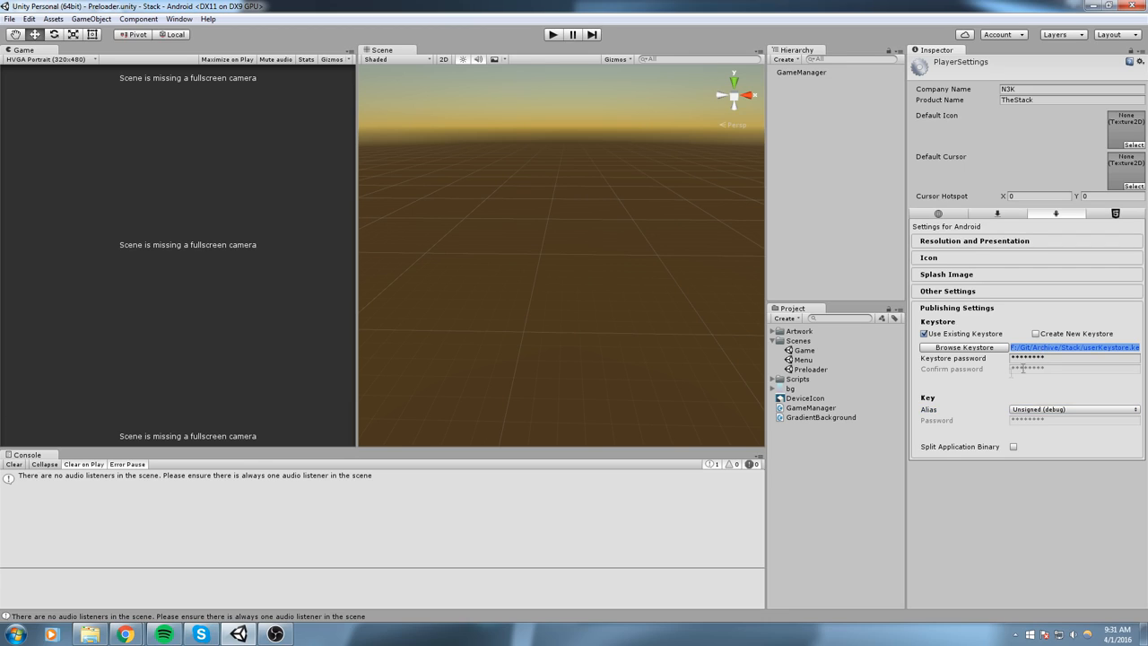
left_click(1038, 413)
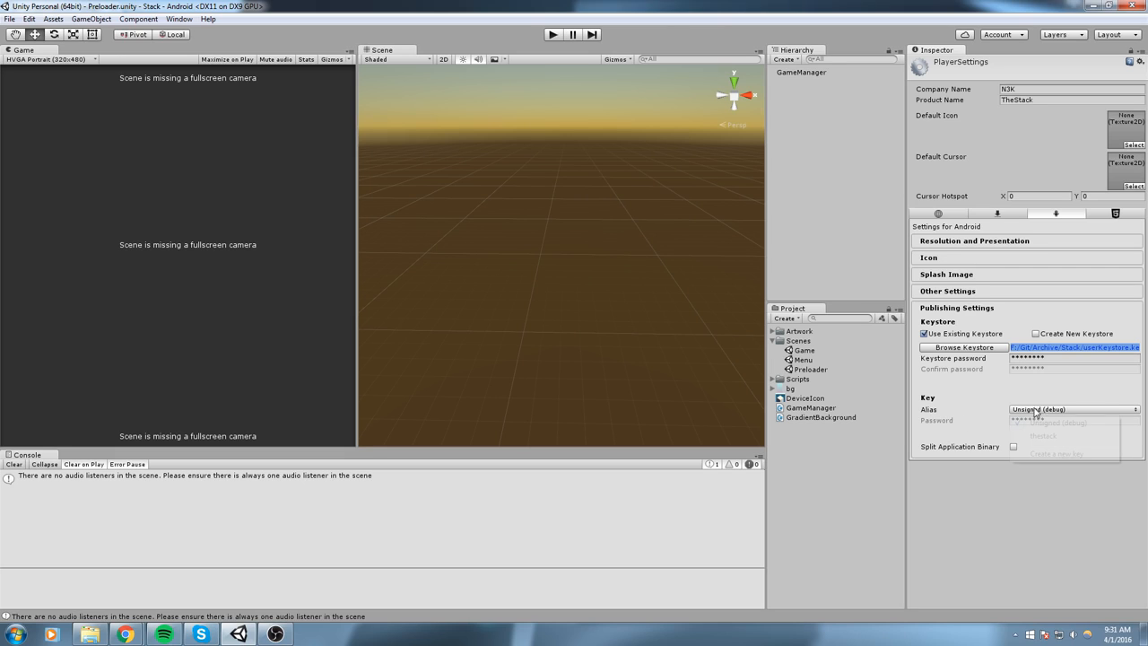
left_click(1043, 436)
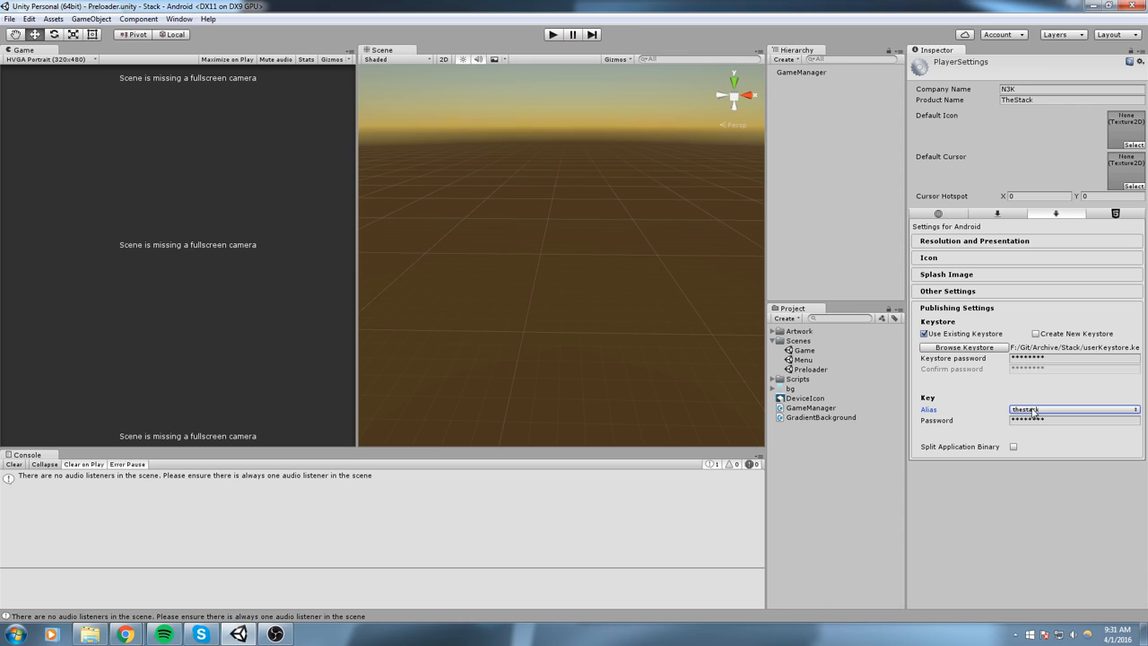
middle_click(544, 193)
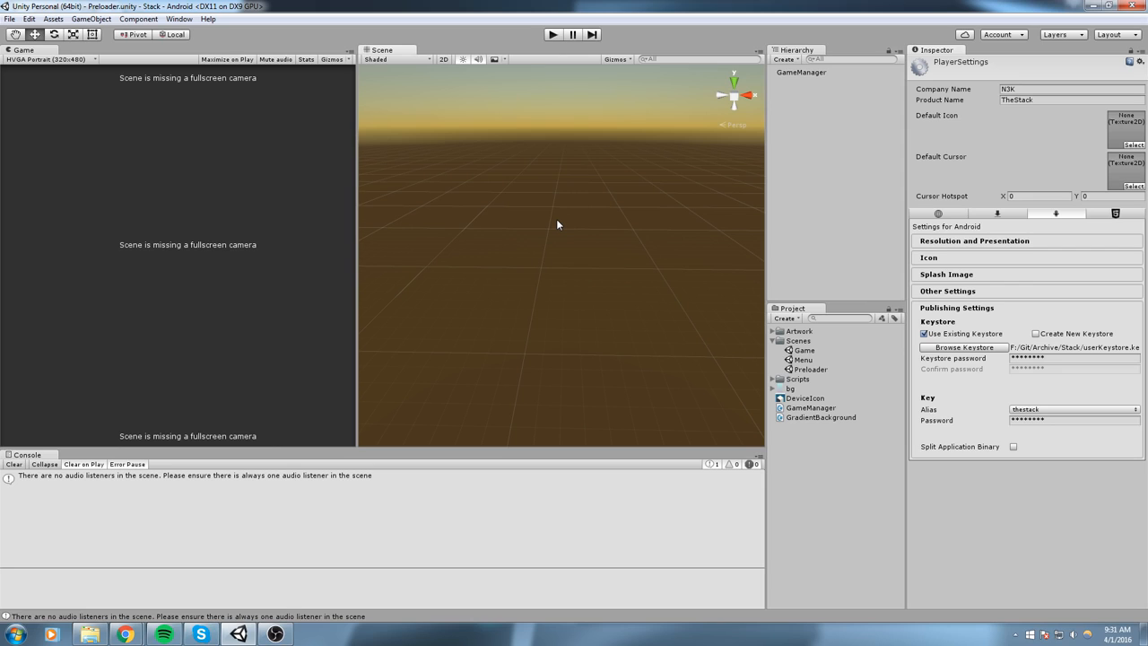
left_click(557, 221)
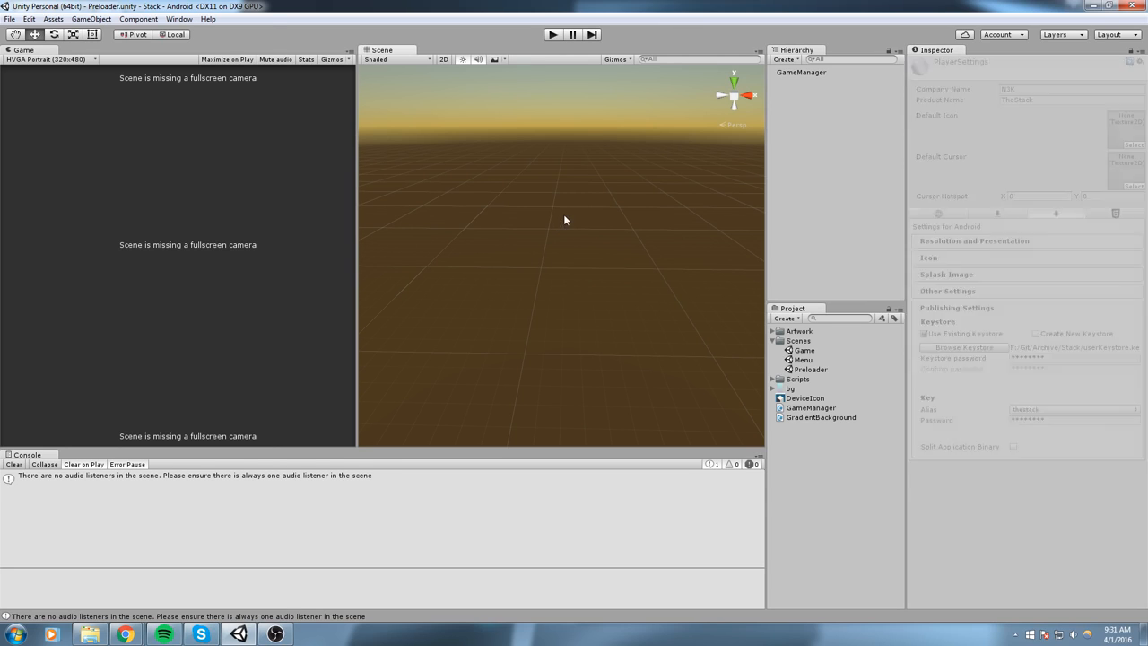
- Build the Android APK from the build settings, replacing the existing build.apk in the Stack folder
left_click(9, 19)
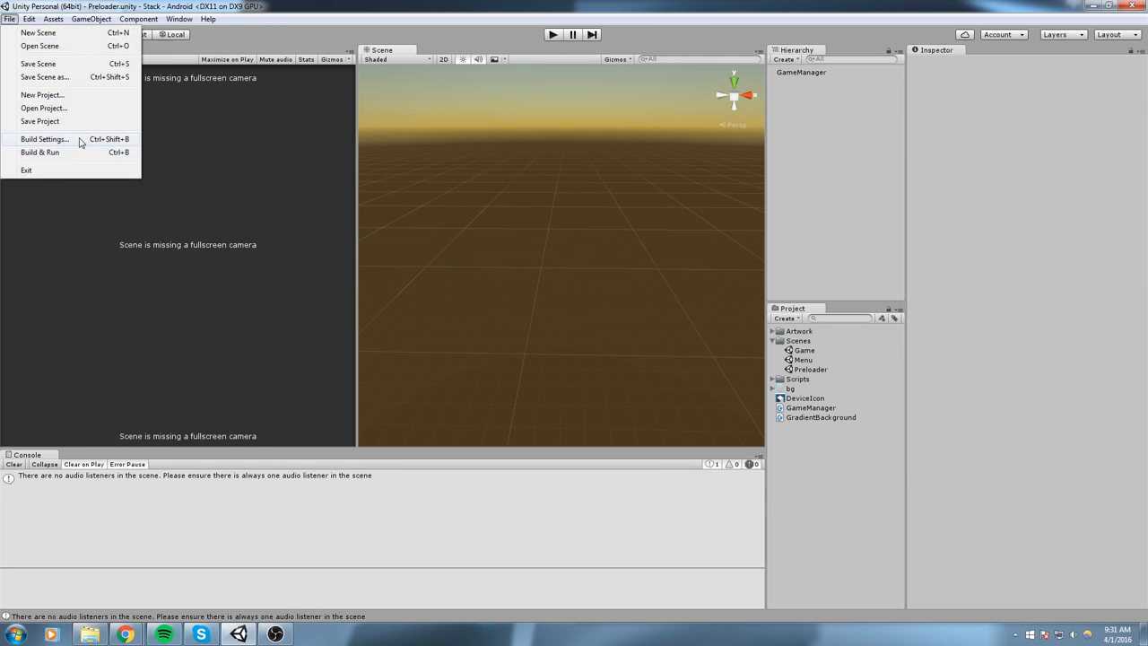
left_click(81, 141)
left_click(547, 450)
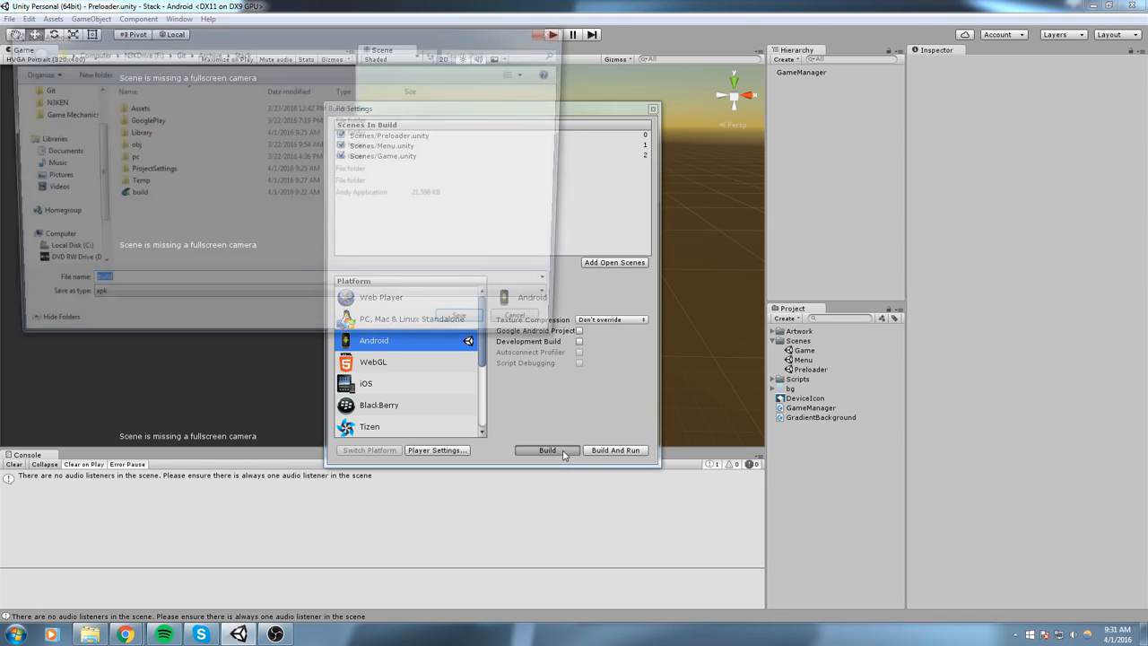
left_click(149, 197)
left_click(450, 329)
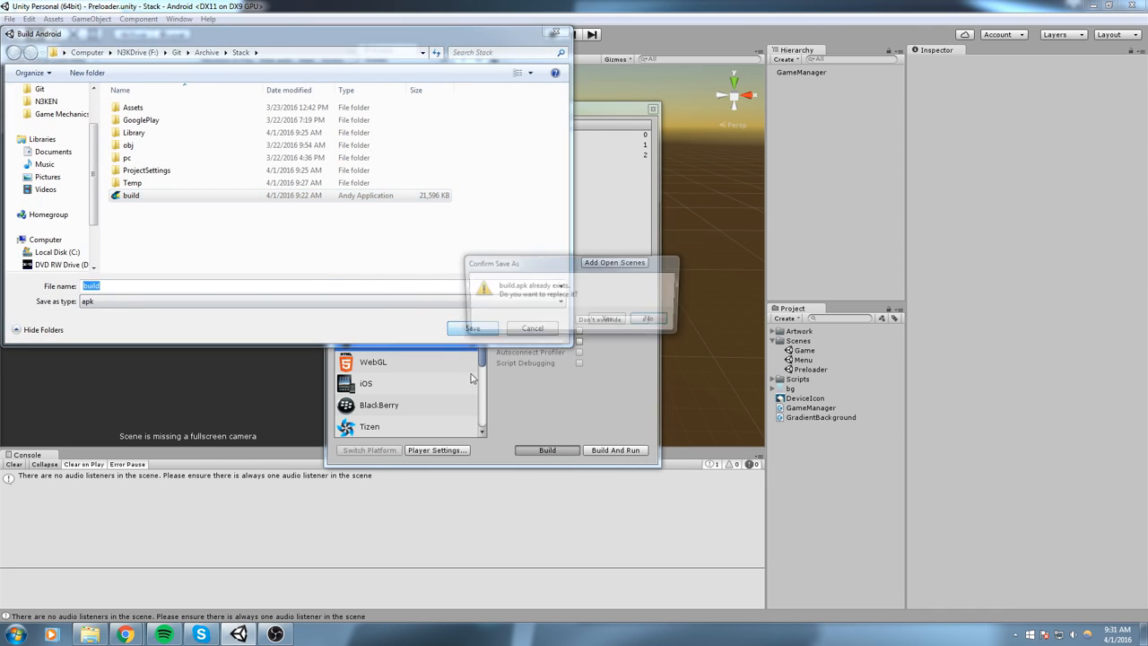
left_click(607, 325)
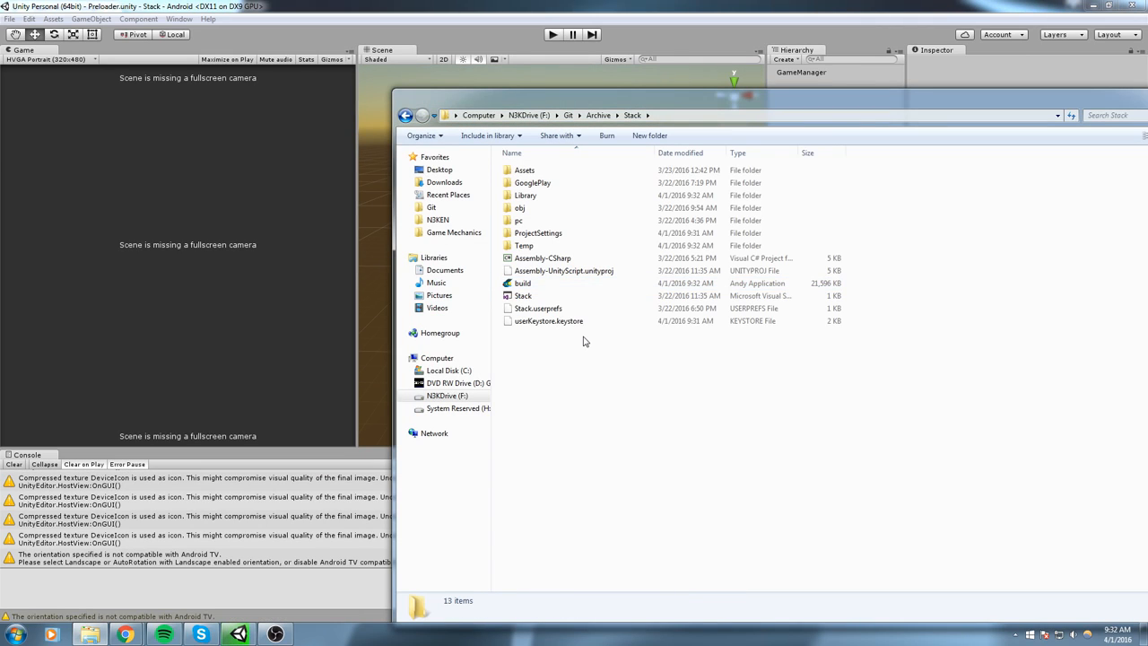
- Select the build APK in the Stack folder and snap the folder window to half of the screen
left_click(523, 295)
left_click(525, 284)
key("super+Left")
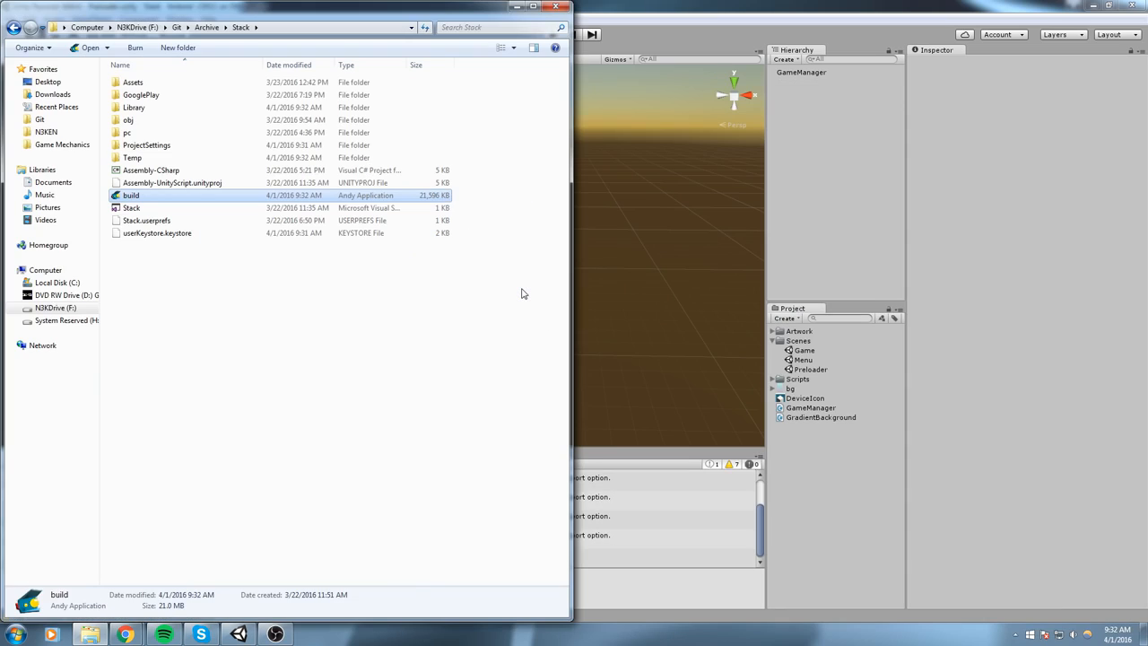
- Switch to the Google Play Developer Console in Chrome and check which account is signed in
mouse_move(124, 633)
left_click(212, 552)
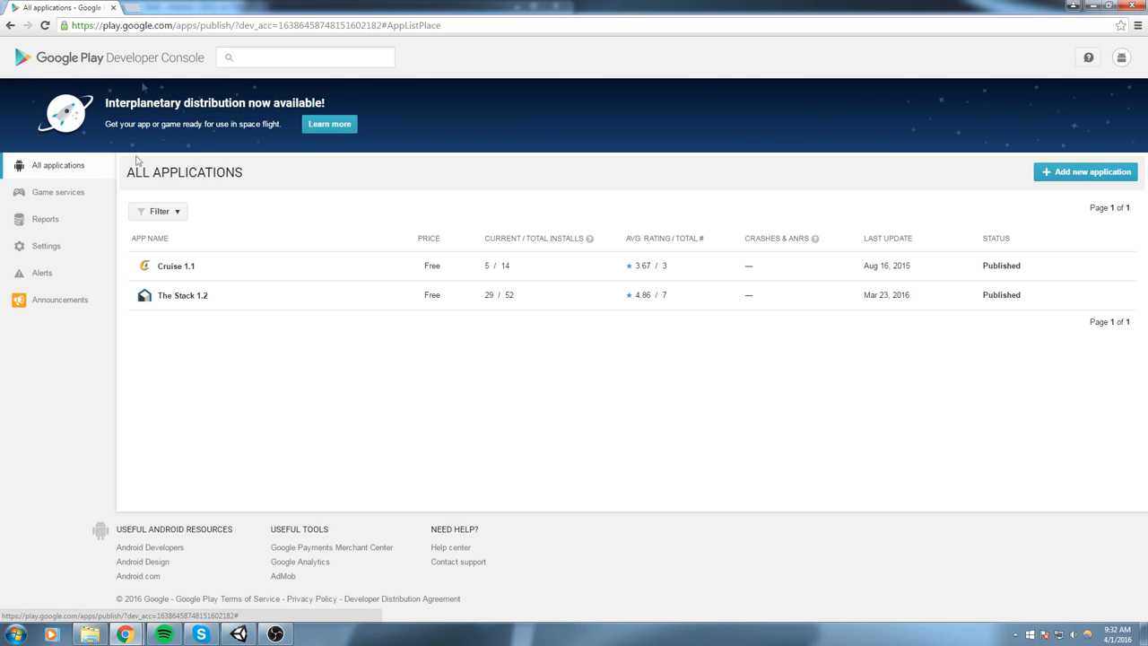
left_click(1120, 61)
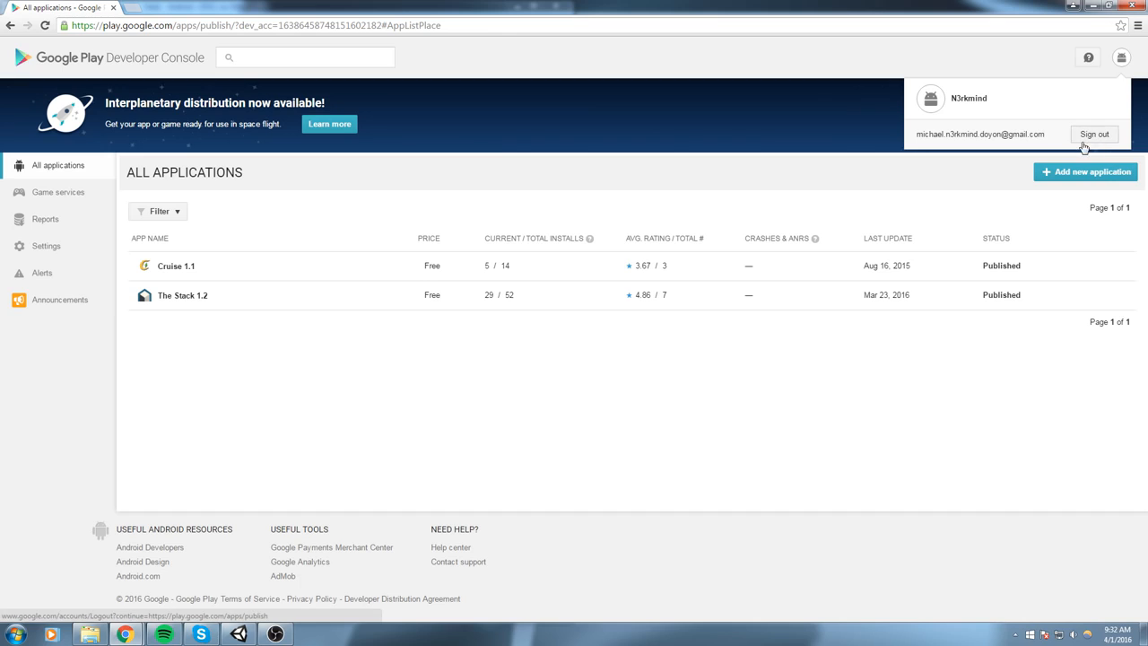
left_click(522, 469)
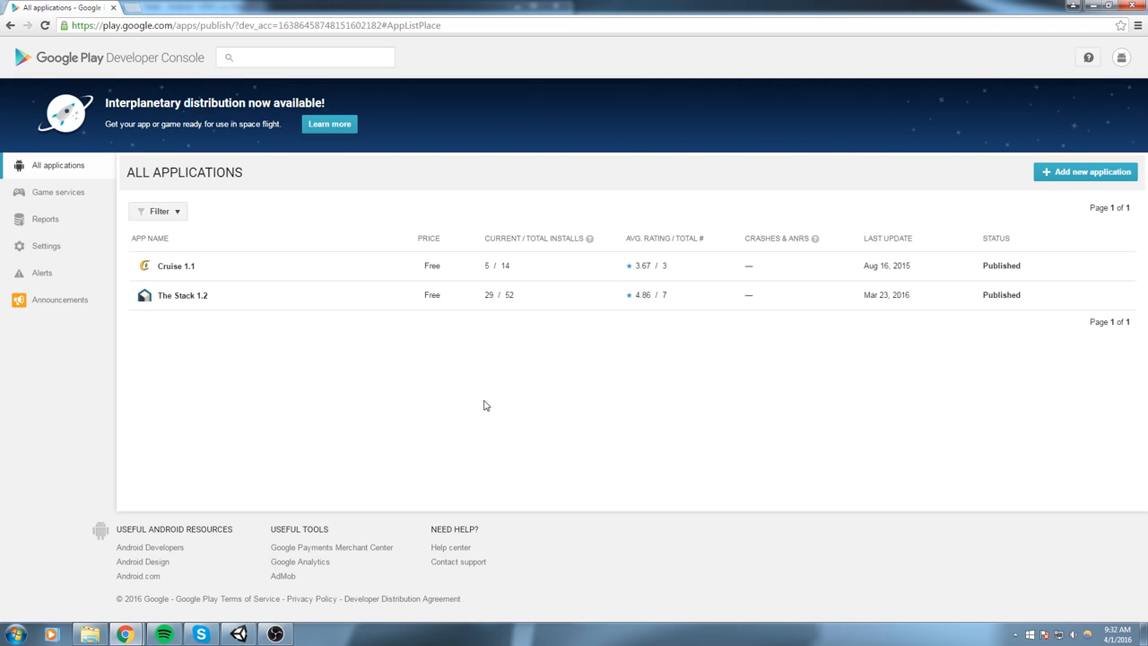
- Add a new application titled TestStack in English (United States), starting with the APK upload
left_click(1104, 175)
left_click(447, 335)
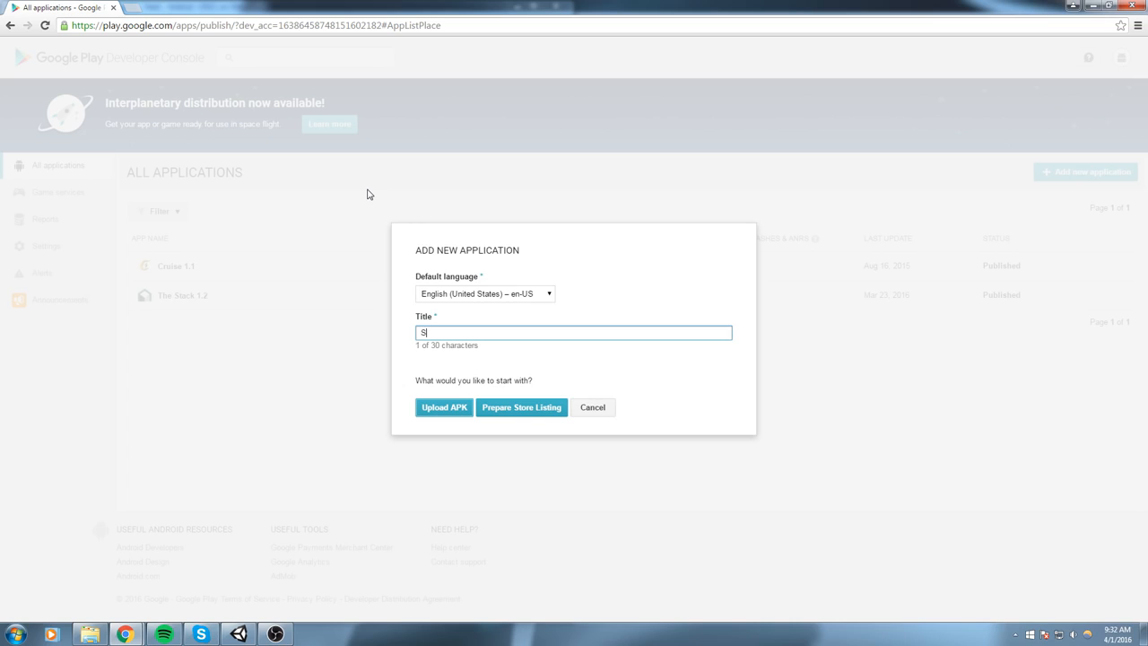
type("TestStack")
left_click(444, 407)
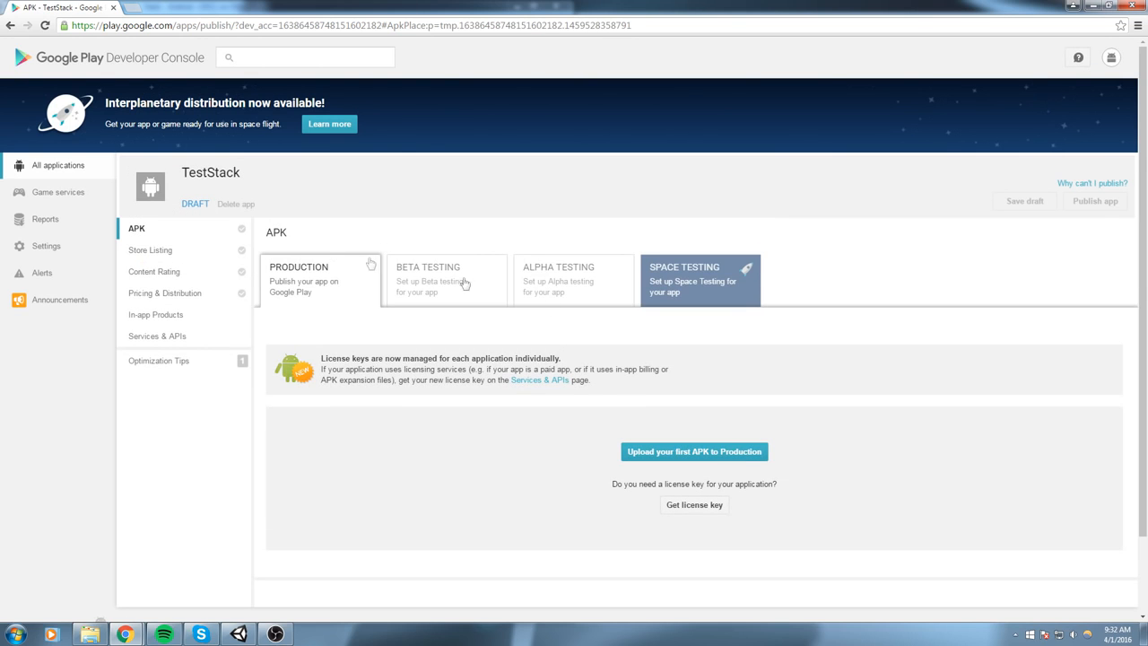
- Upload build.apk from the Stack folder as TestStack's first production APK
scroll(371, 257, "down", 1)
scroll(389, 193, "down", 1)
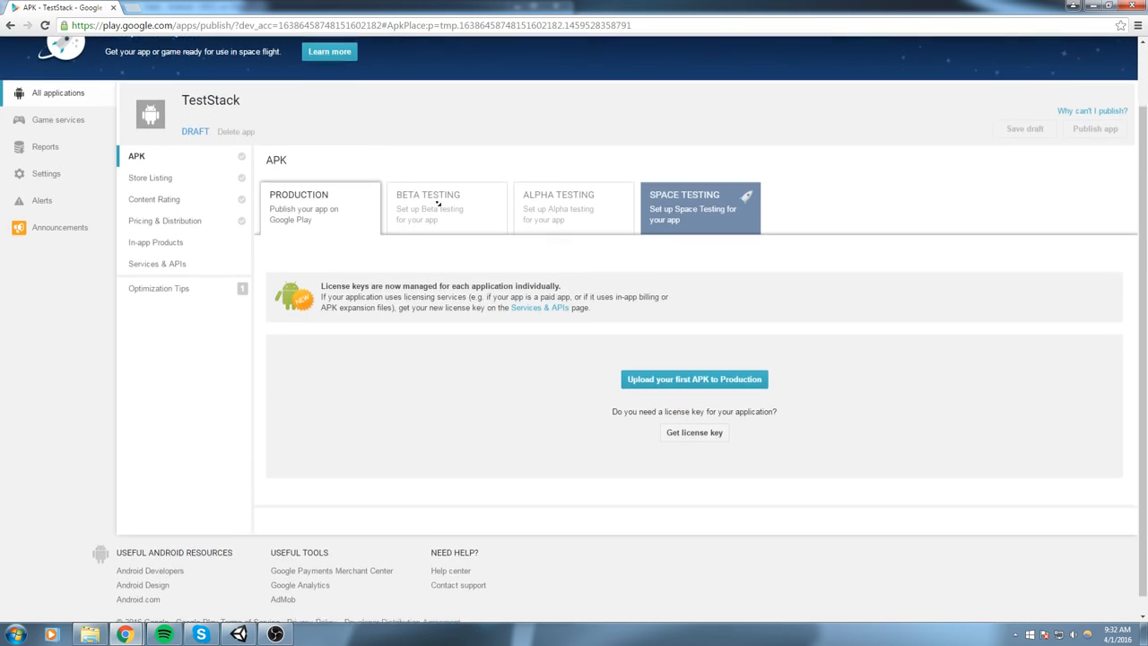
left_click(701, 364)
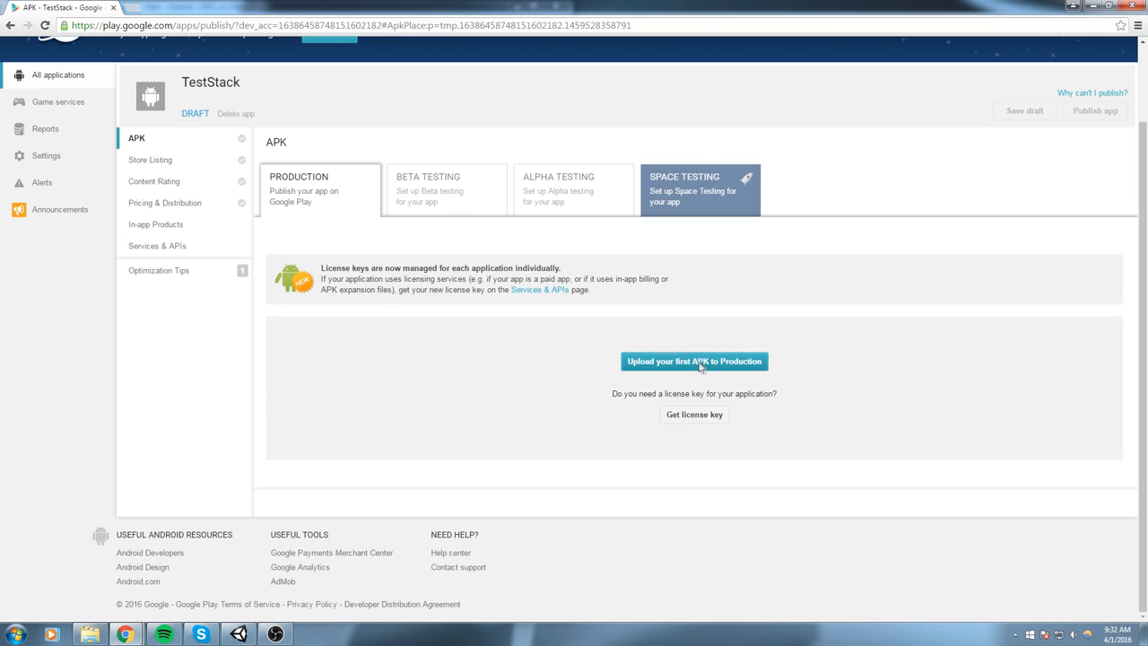
left_click(103, 630)
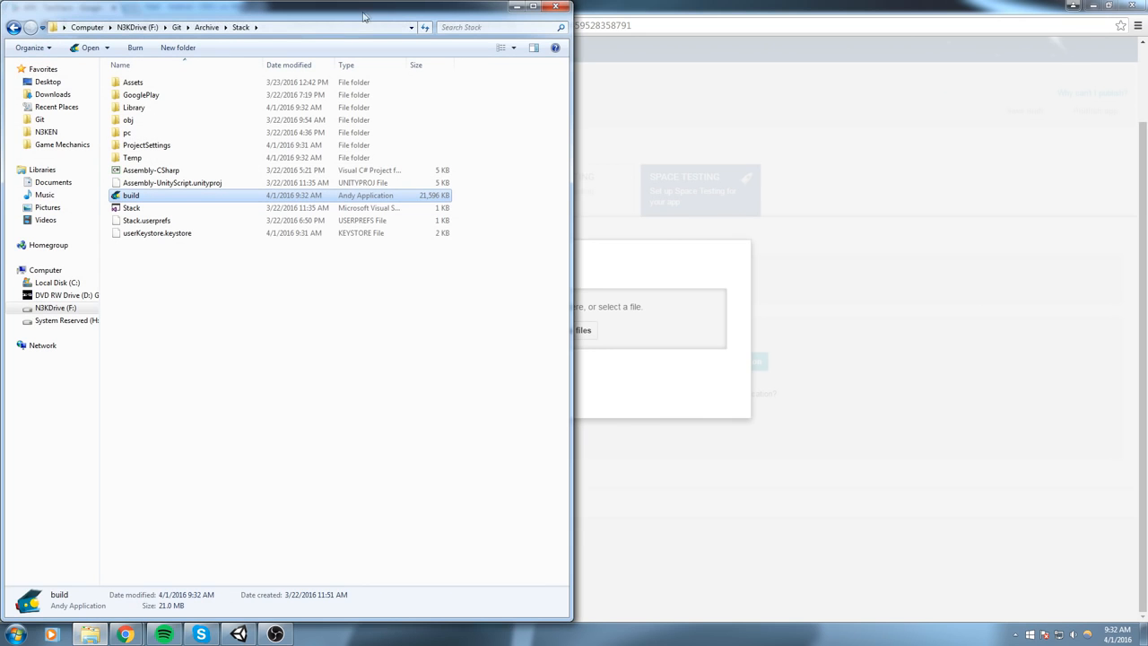
left_click_drag(352, 20, 991, 287)
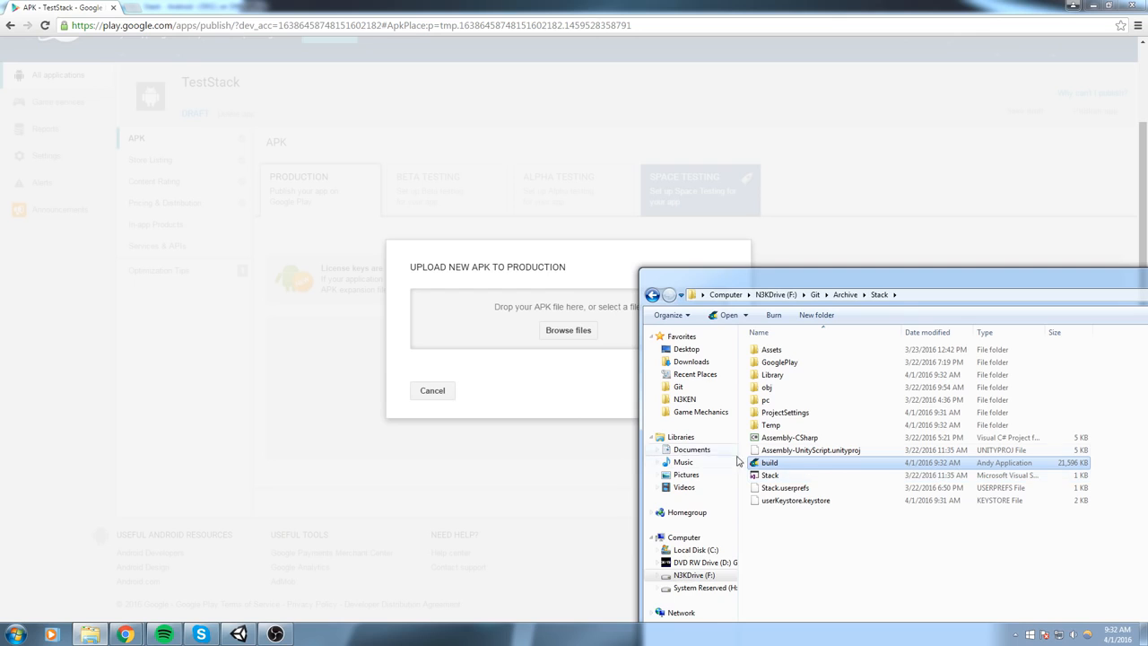
left_click_drag(778, 468, 487, 319)
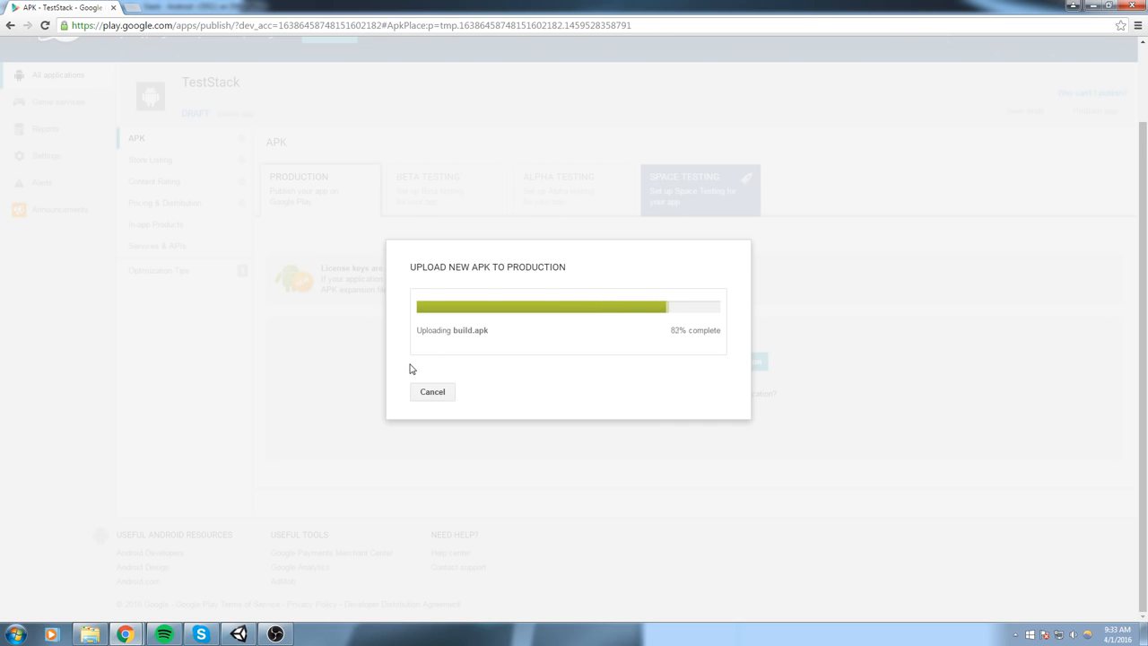
- Switch to Unity and review the key alias in the Android player's publishing settings
left_click(239, 634)
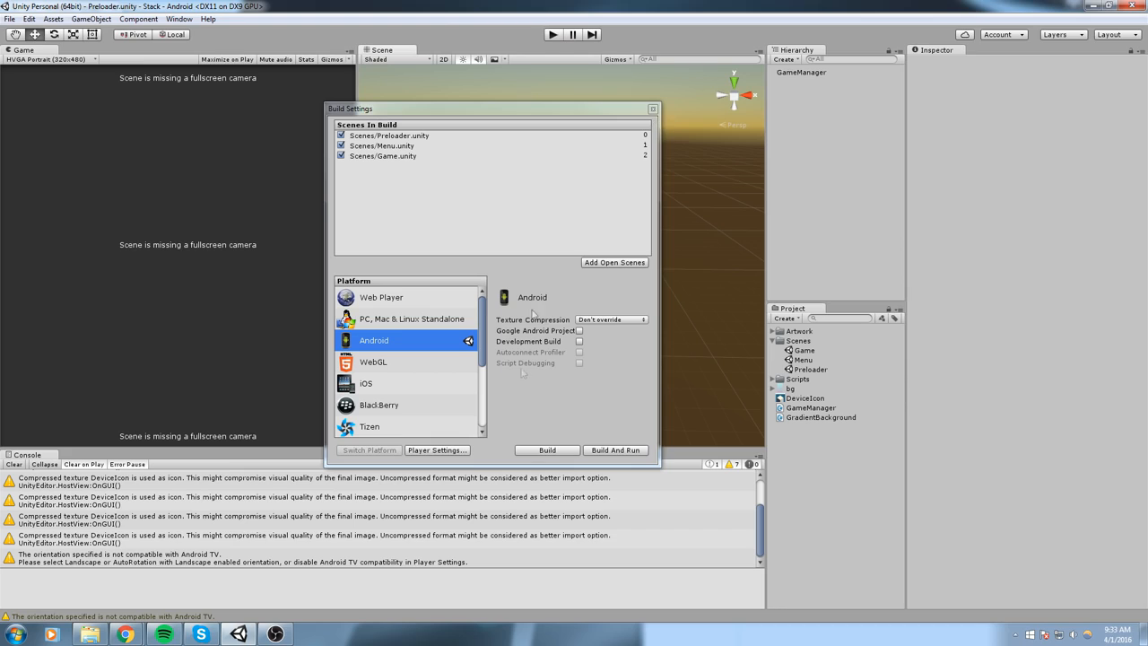
left_click(440, 450)
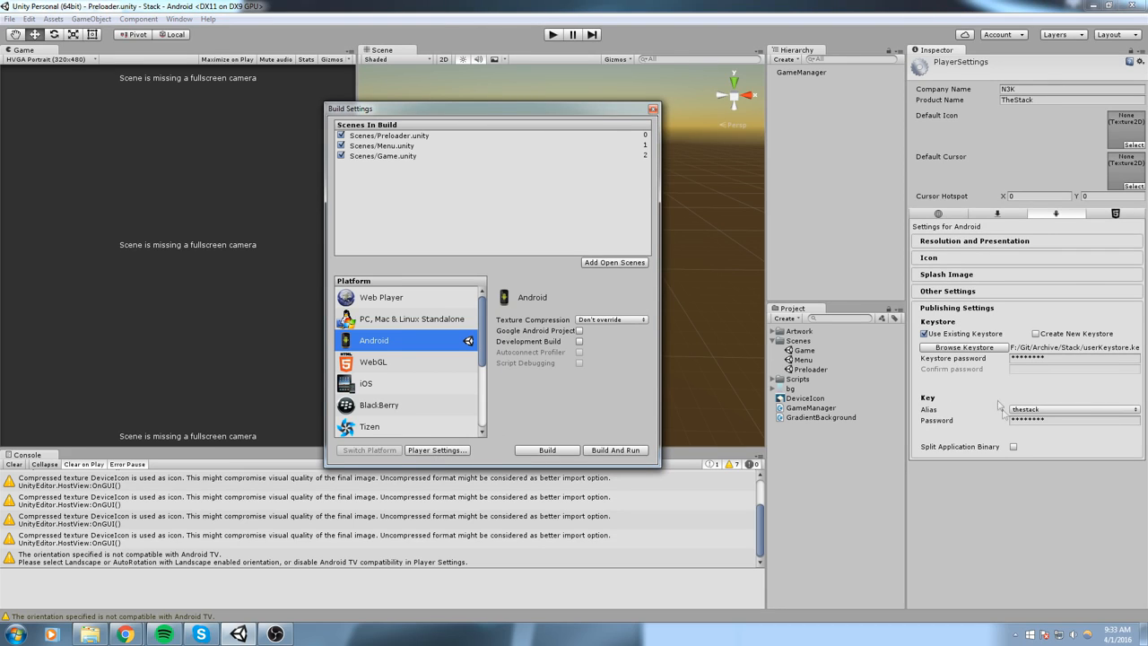
left_click(1095, 411)
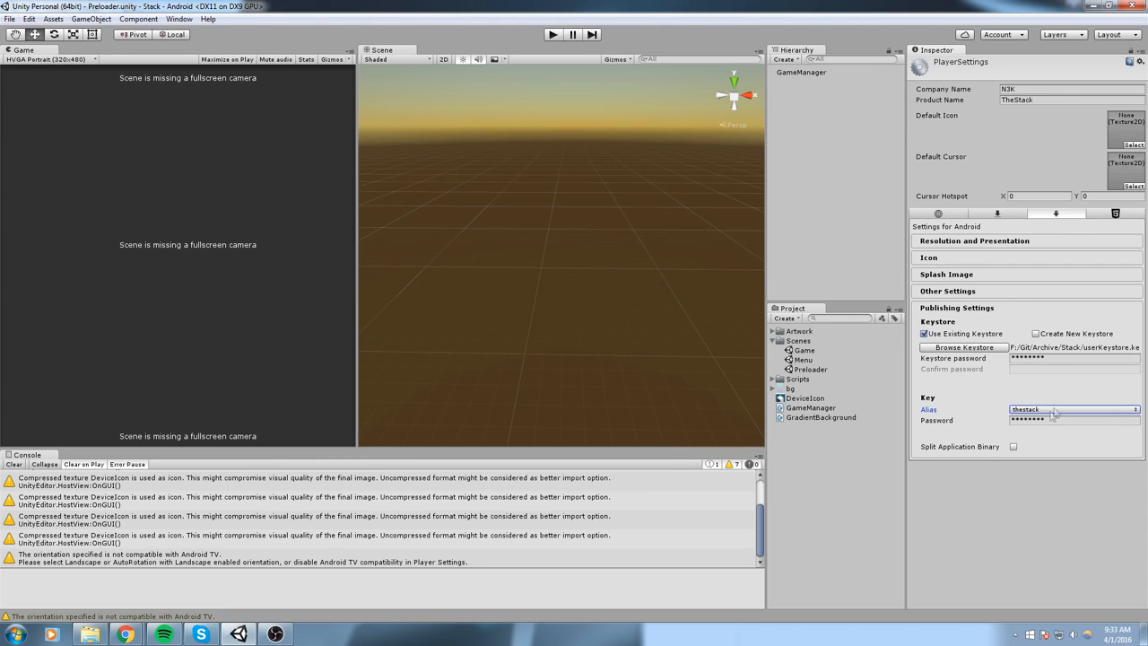
left_click(1043, 436)
- Return to the Developer Console in Chrome and examine the uploaded production APK's details
mouse_move(126, 634)
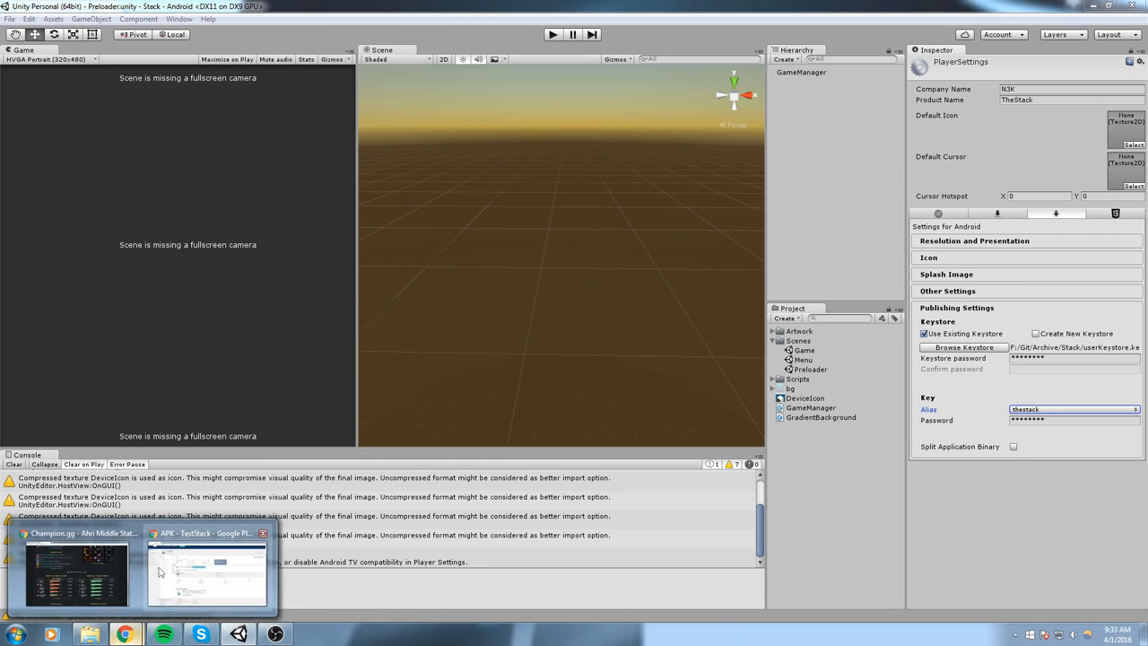
left_click(214, 567)
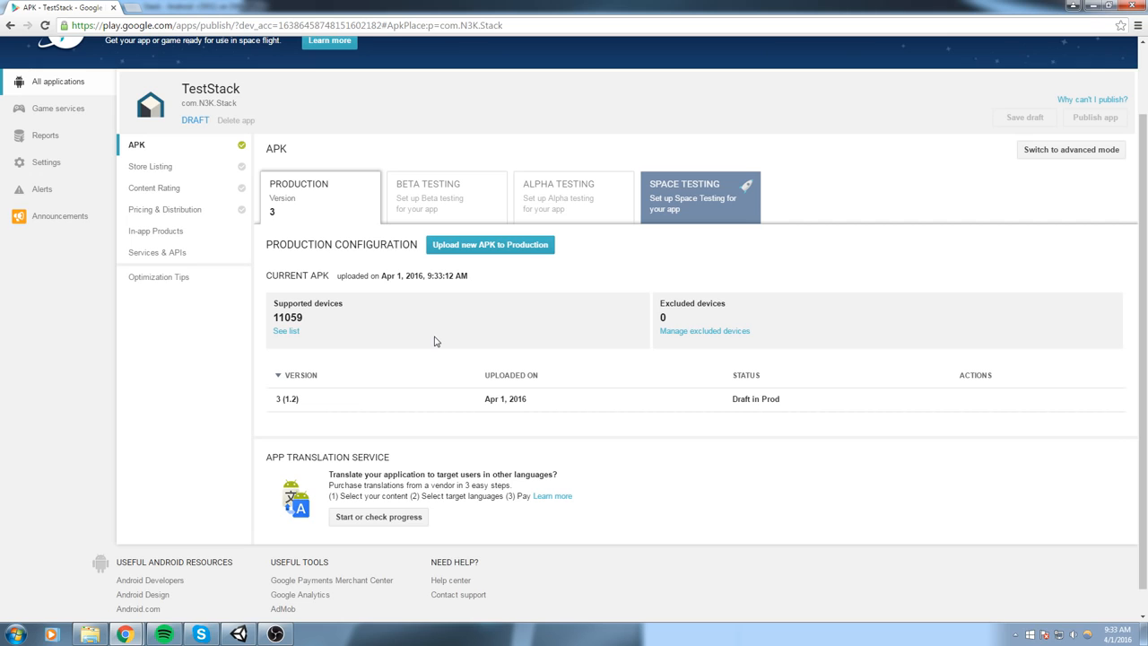
scroll(388, 345, "down", 1)
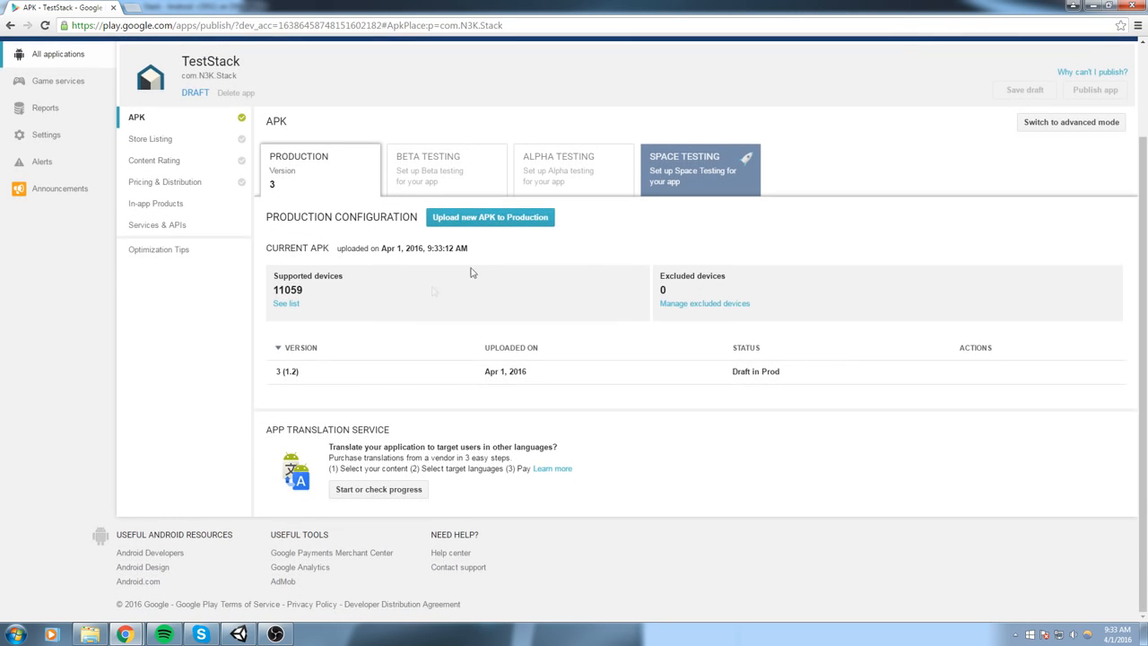
scroll(475, 242, "up", 1)
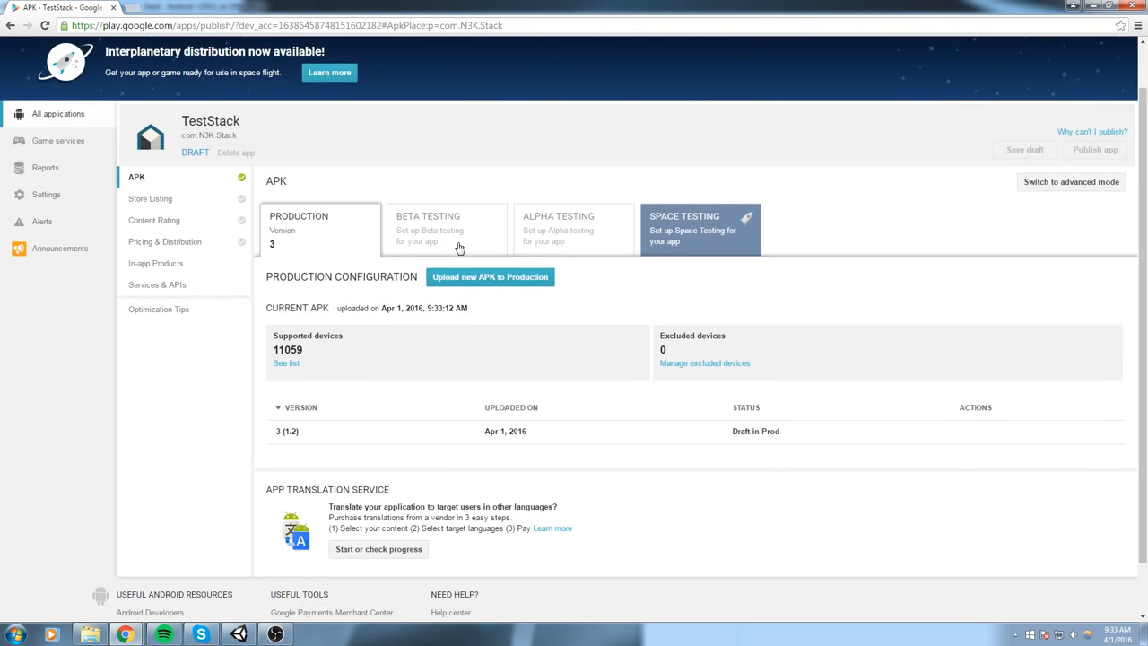
scroll(1047, 170, "down", 1)
scroll(225, 221, "up", 2)
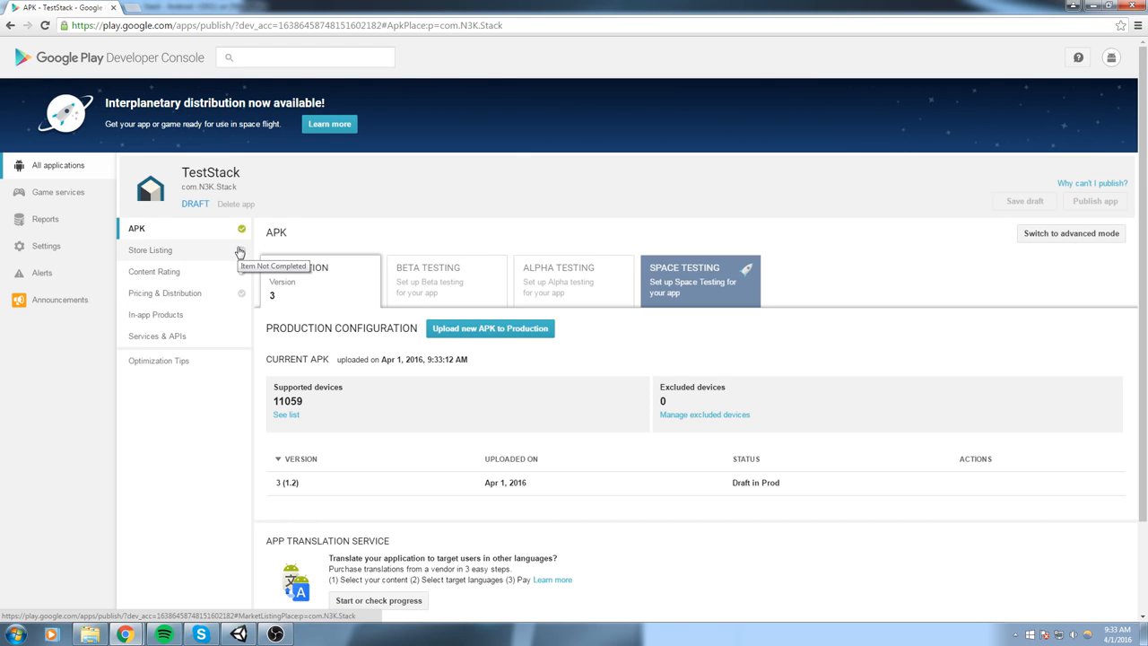
- Fill in the store listing with the short description "Description" and the full description "Full Description"
left_click(238, 252)
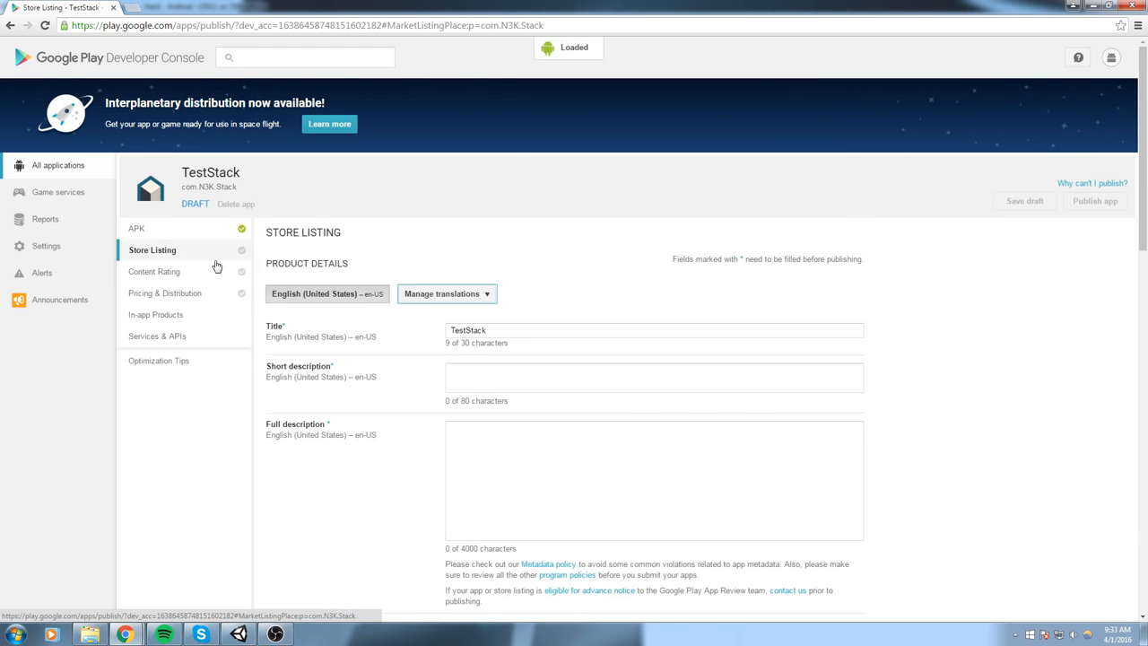
left_click_drag(489, 329, 235, 295)
scroll(415, 361, "down", 2)
left_click(488, 260)
type("Description")
left_click(653, 347)
type("Full Description")
key("ctrl+a")
left_click(941, 398)
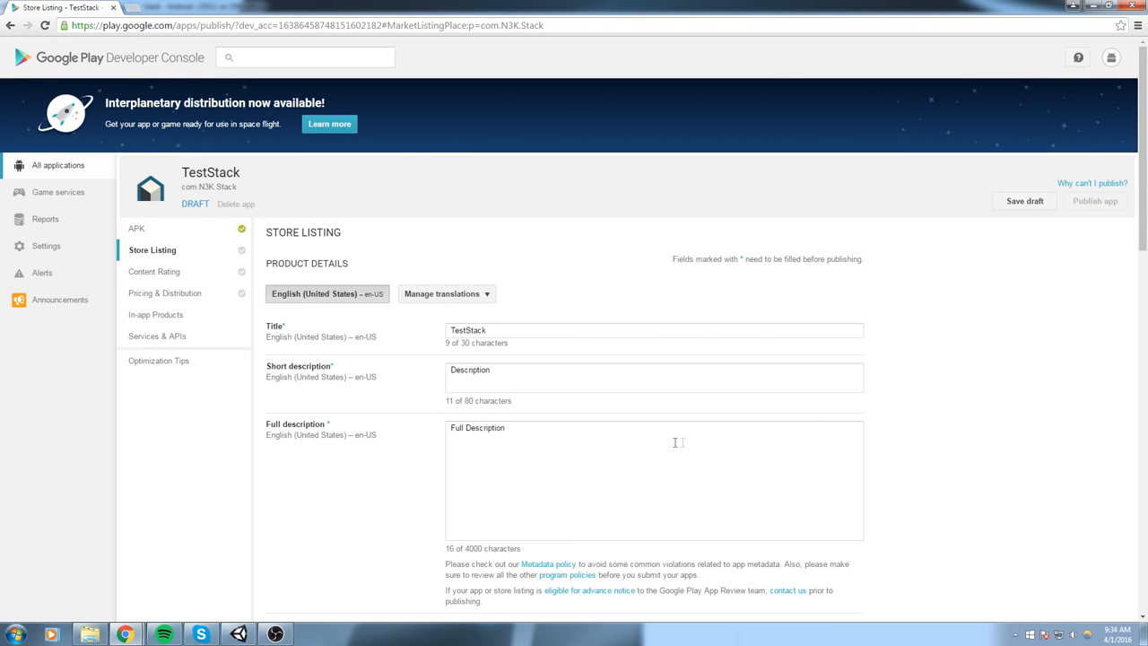
- Start adding a phone screenshot in the graphic assets of the store listing
scroll(681, 441, "down", 2)
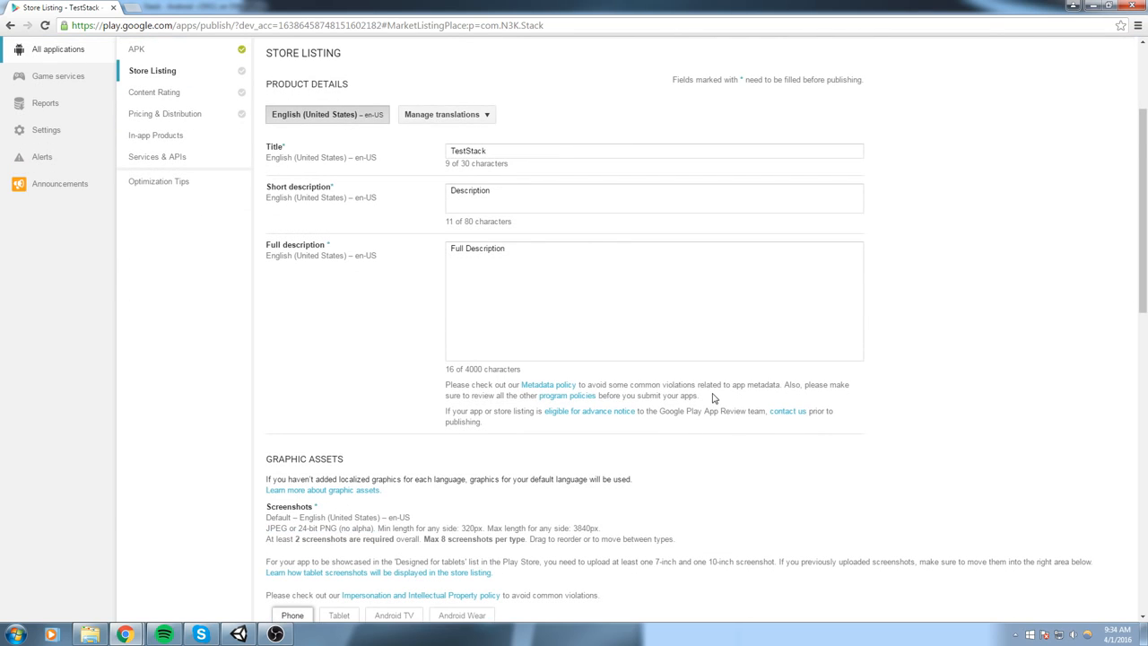
scroll(714, 397, "down", 1)
scroll(337, 294, "down", 2)
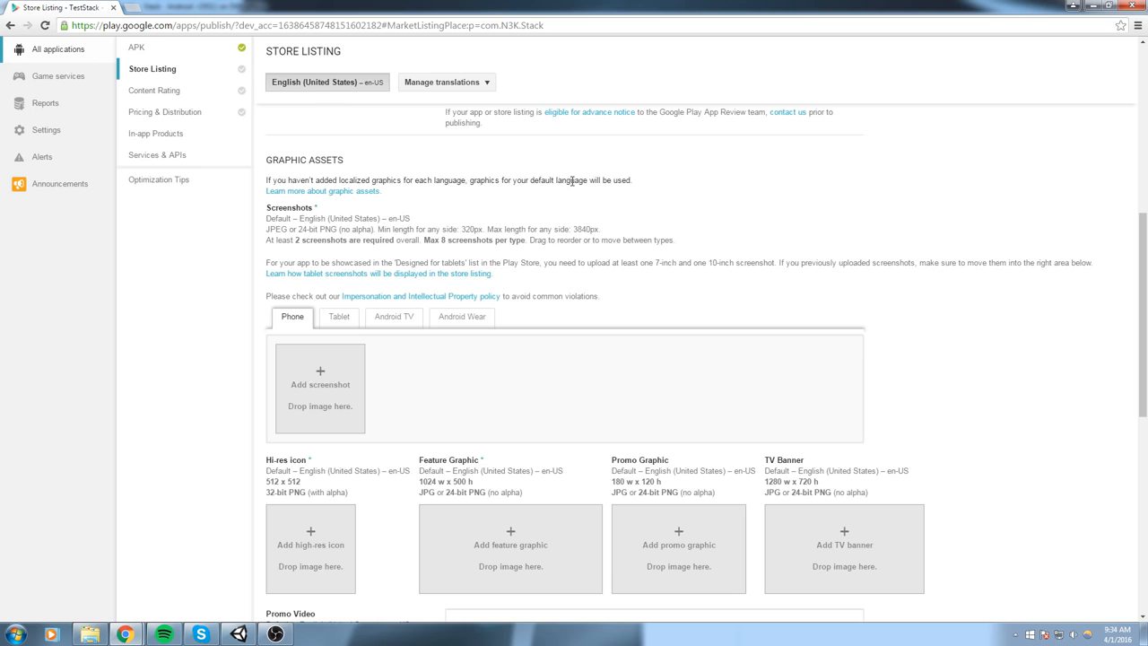
scroll(668, 187, "down", 2)
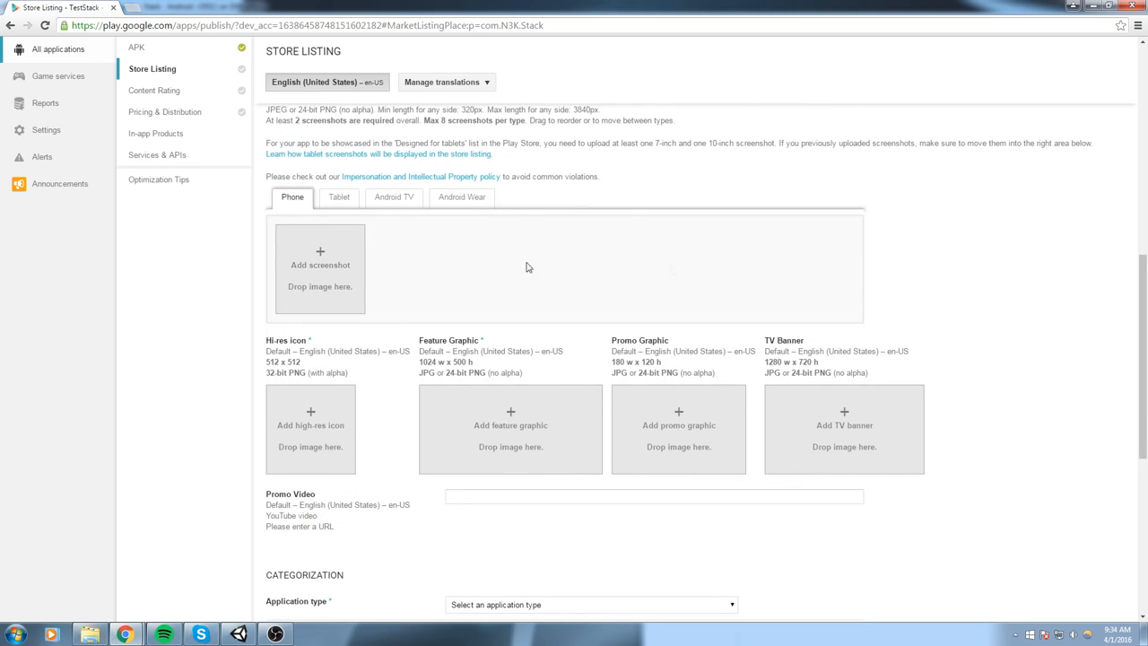
left_click(330, 260)
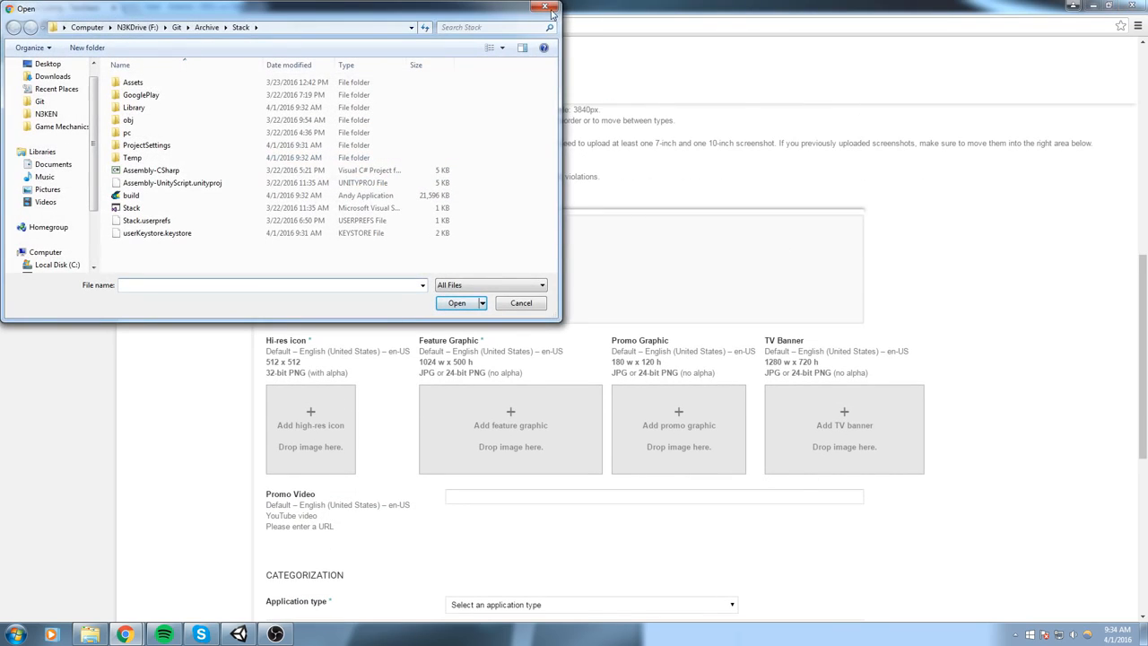
- Switch to File Explorer, open the GooglePlay folder inside Stack and place its window clear of the file picker
key("alt+Tab")
left_click(848, 298)
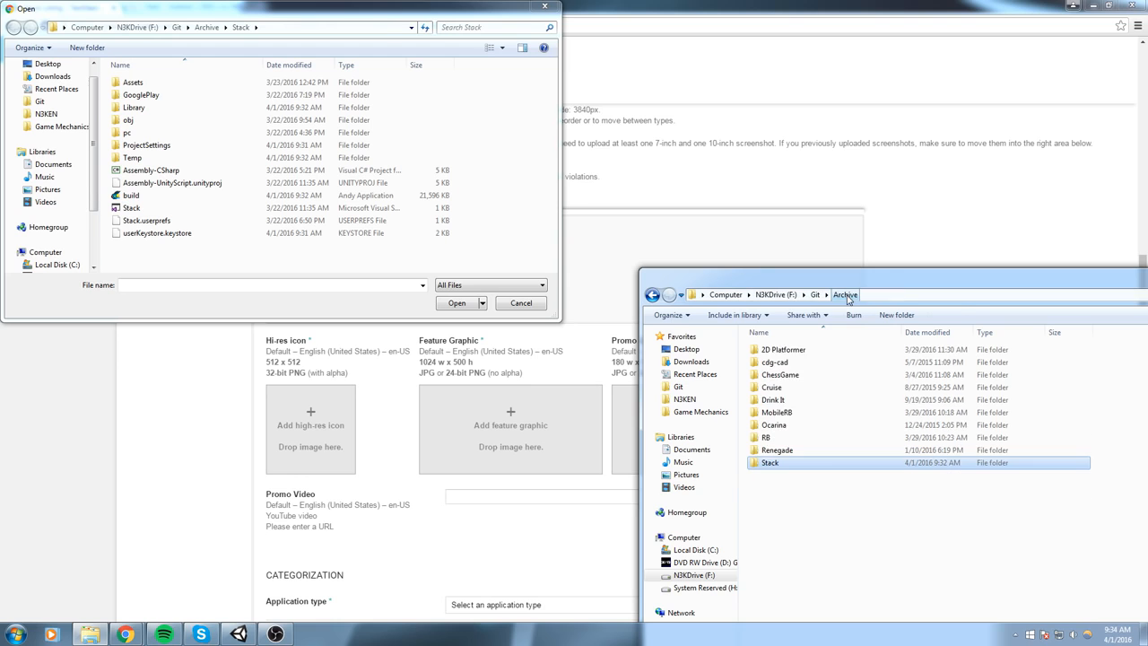
double_click(771, 462)
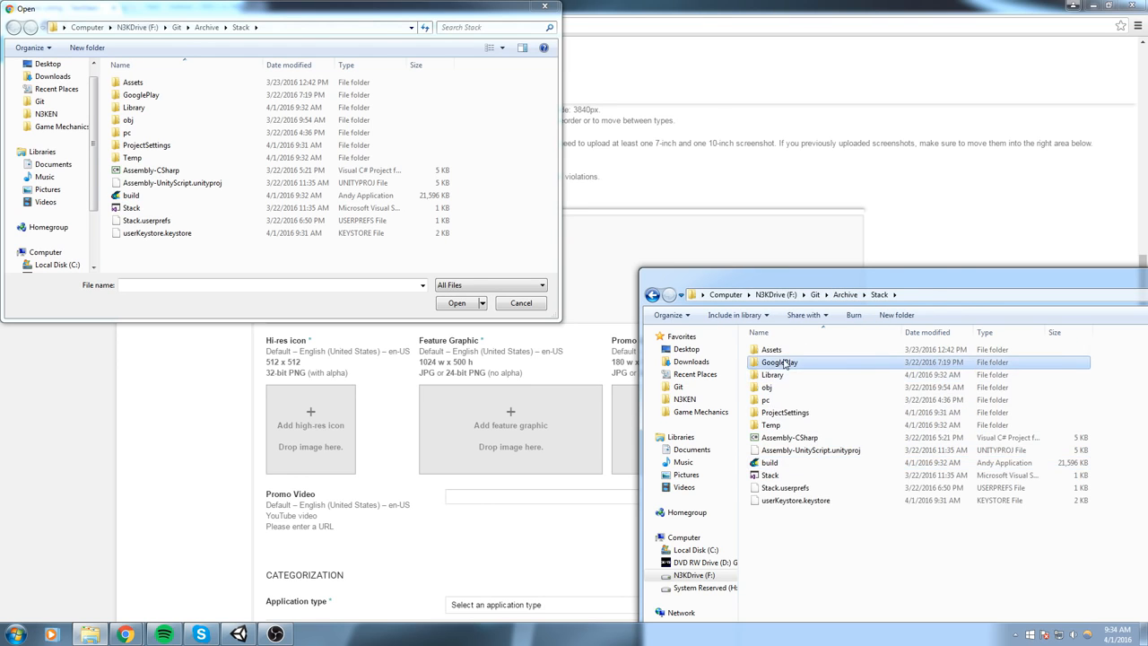
double_click(778, 362)
left_click_drag(955, 278, 465, 339)
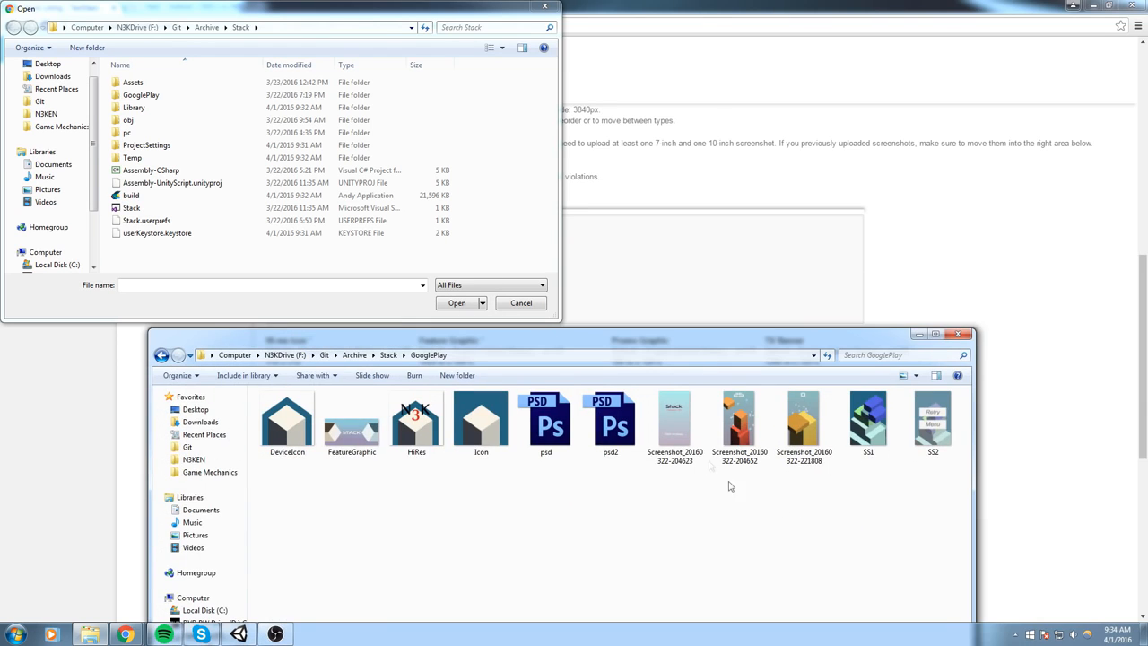
left_click_drag(677, 342, 567, 400)
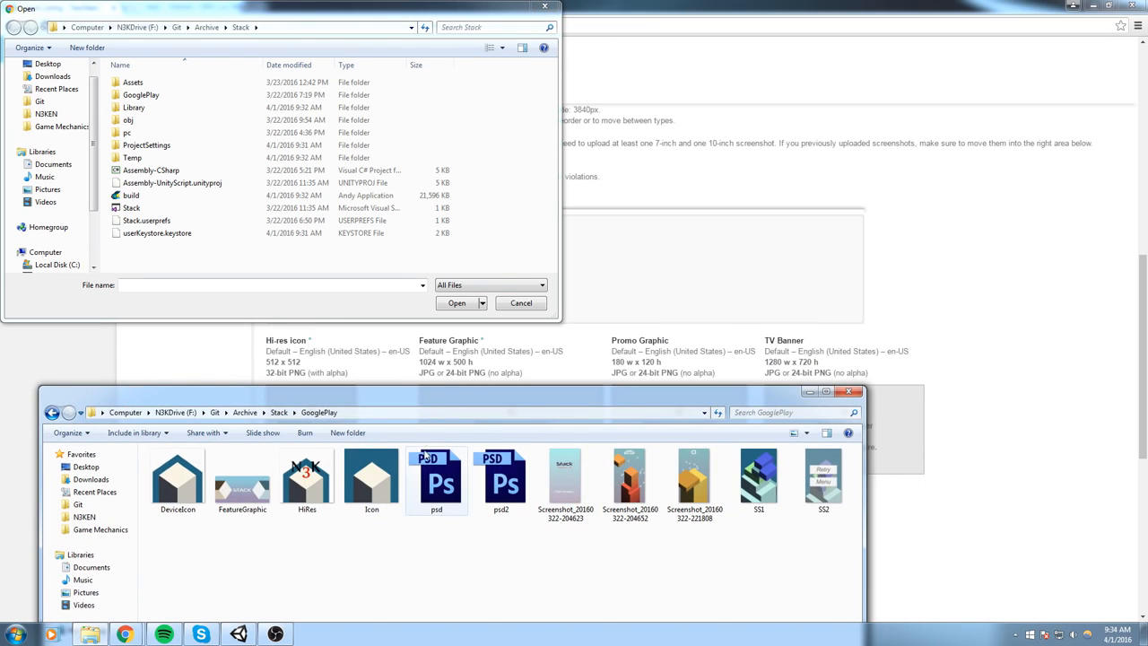
left_click(401, 413)
key("ctrl+c")
left_click(269, 29)
key("ctrl+v")
key("Return")
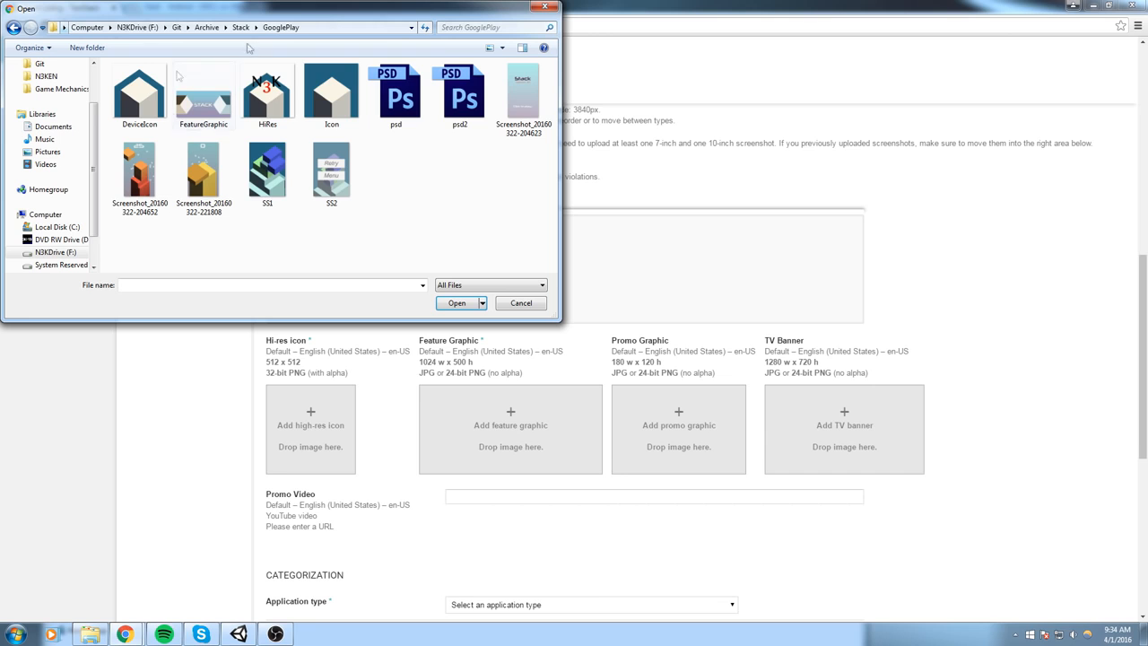
left_click(139, 175)
left_click(455, 304)
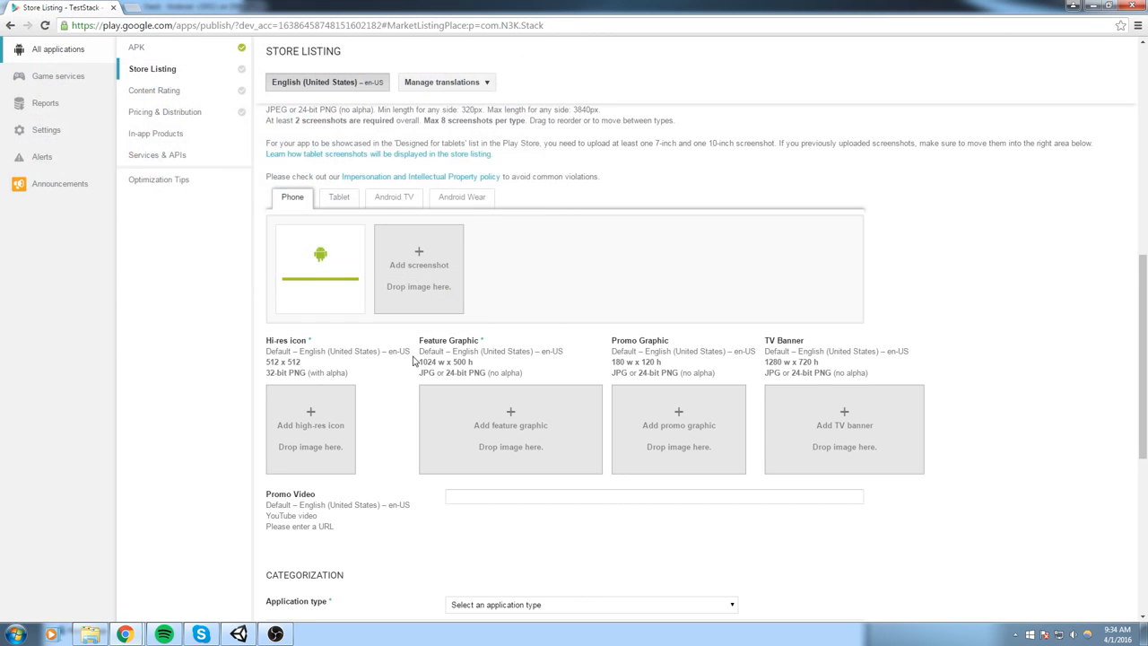
left_click(429, 261)
left_click(202, 182)
double_click(202, 182)
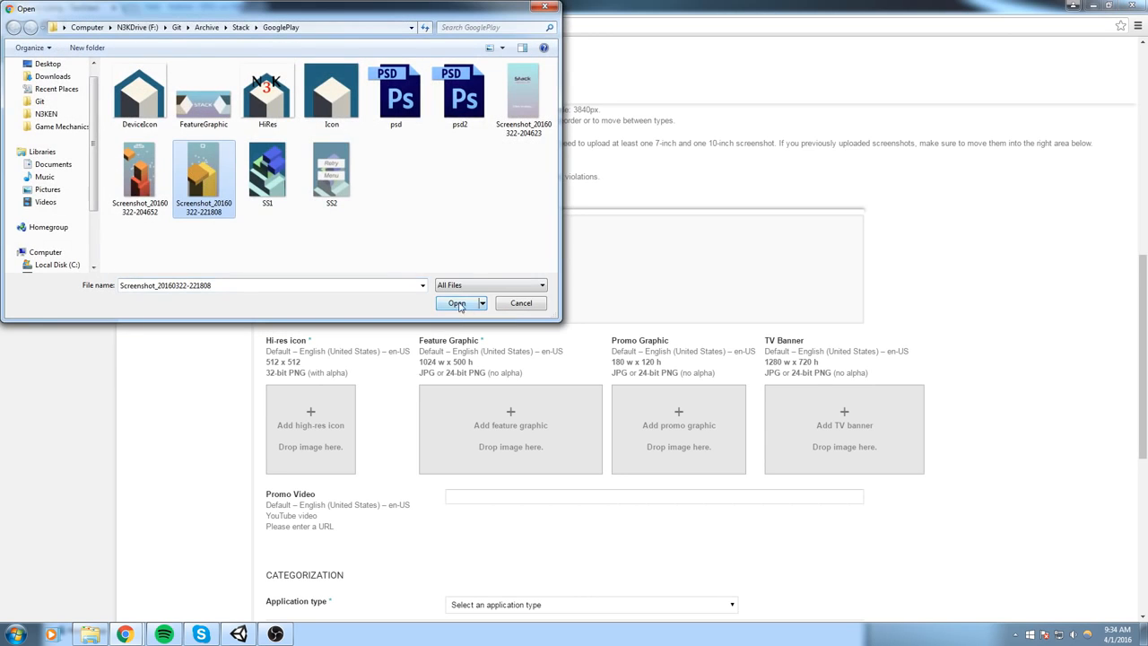
left_click(512, 260)
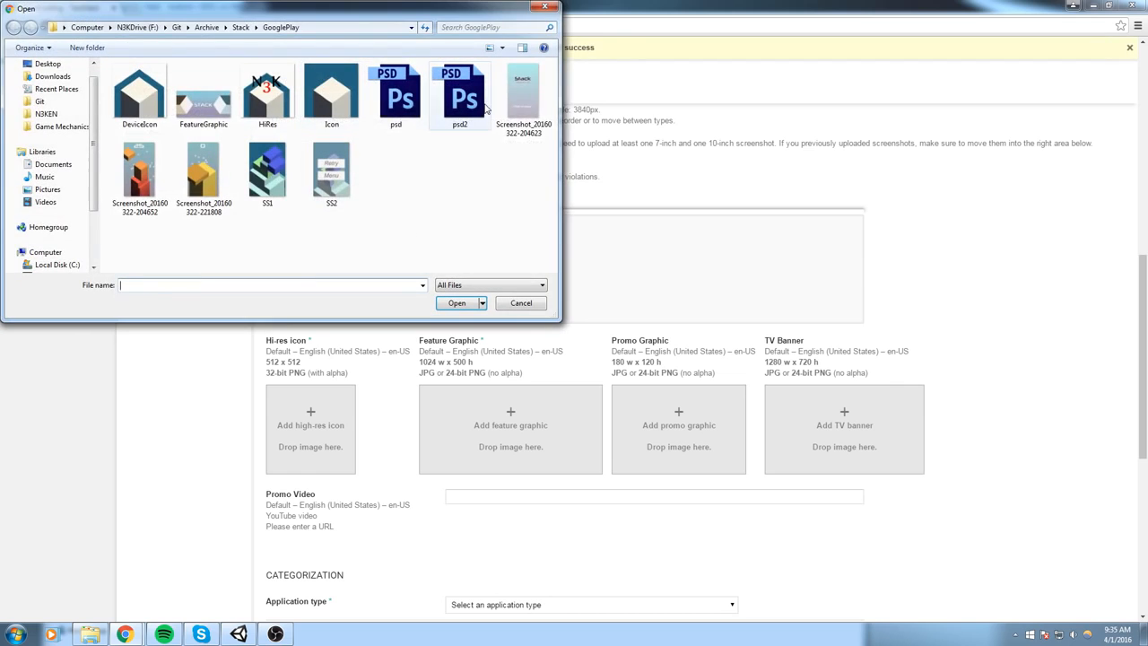
left_click(523, 101)
left_click(475, 304)
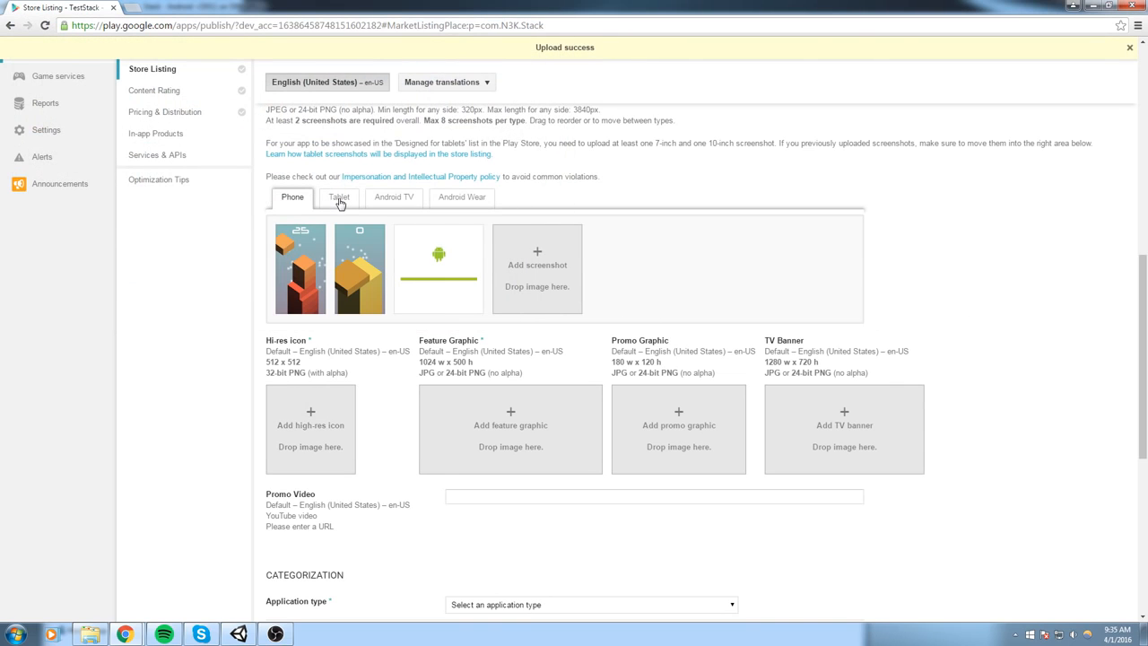
- Check the tablet screenshot section, return to the phone screenshots, and upload the HiRes image as the high-res icon
left_click(339, 202)
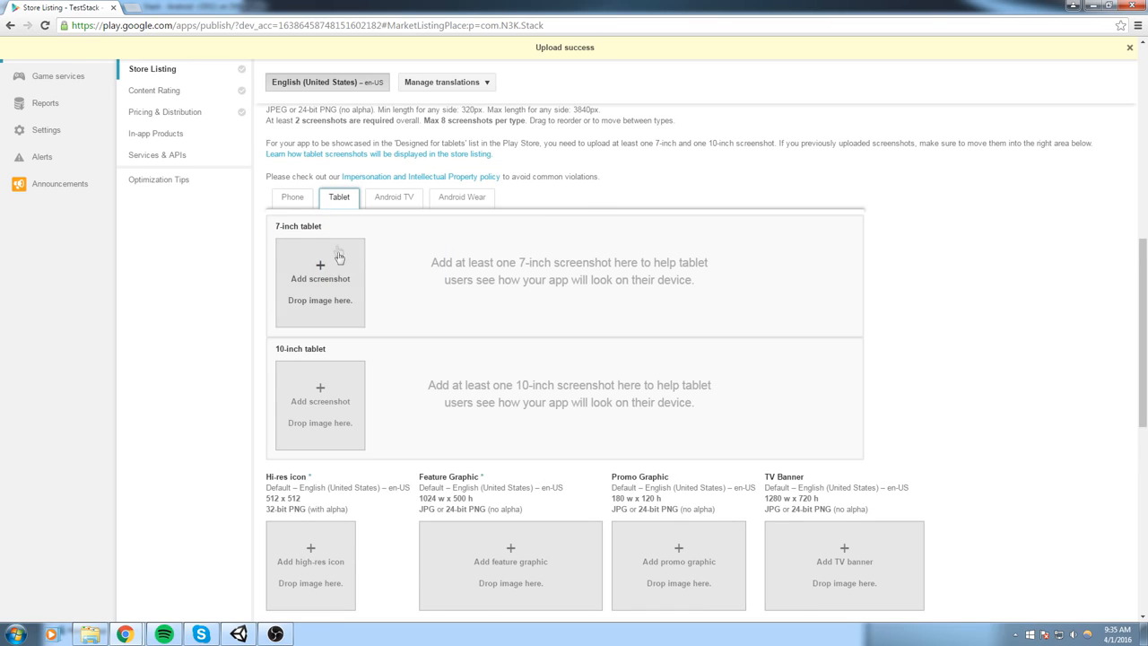
left_click(296, 197)
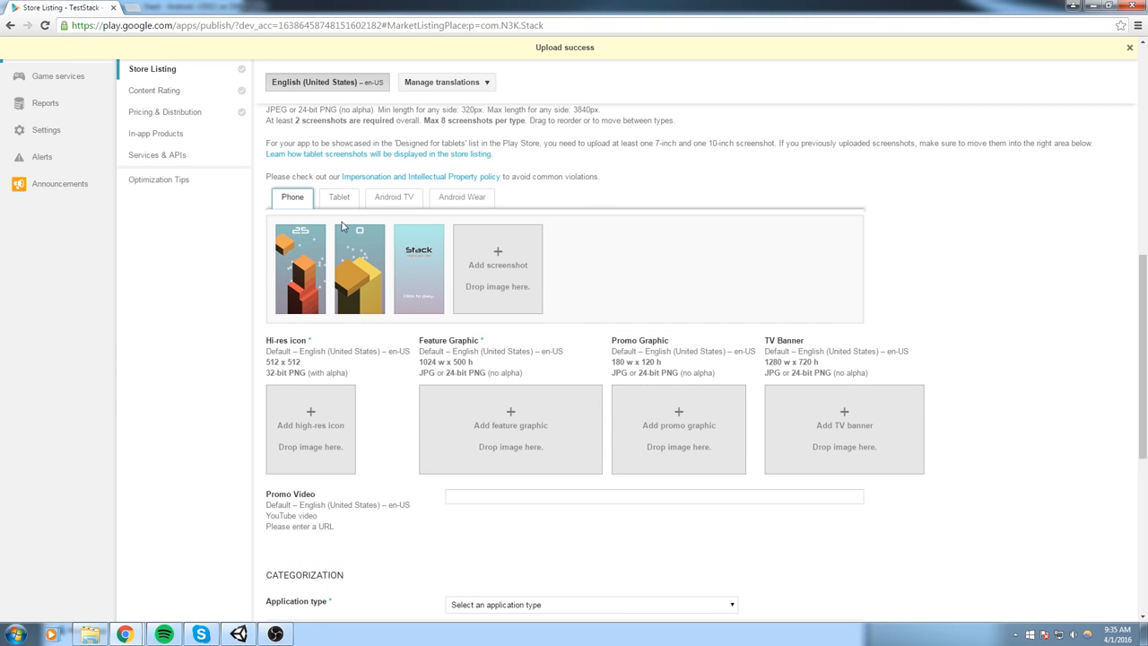
scroll(328, 319, "down", 3)
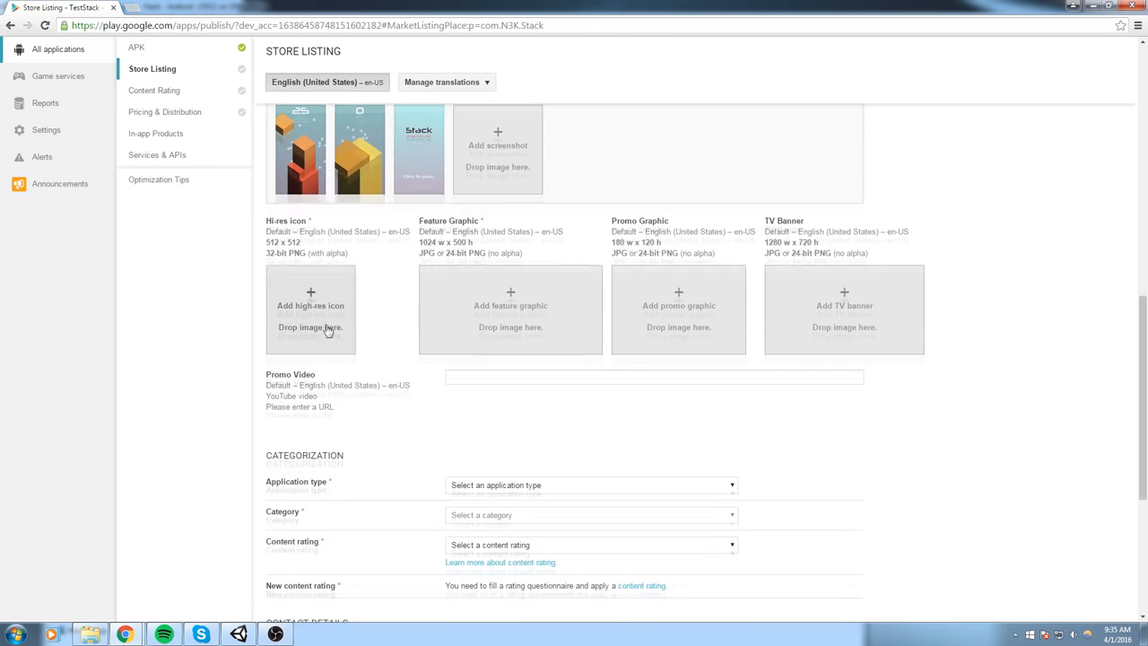
left_click(326, 304)
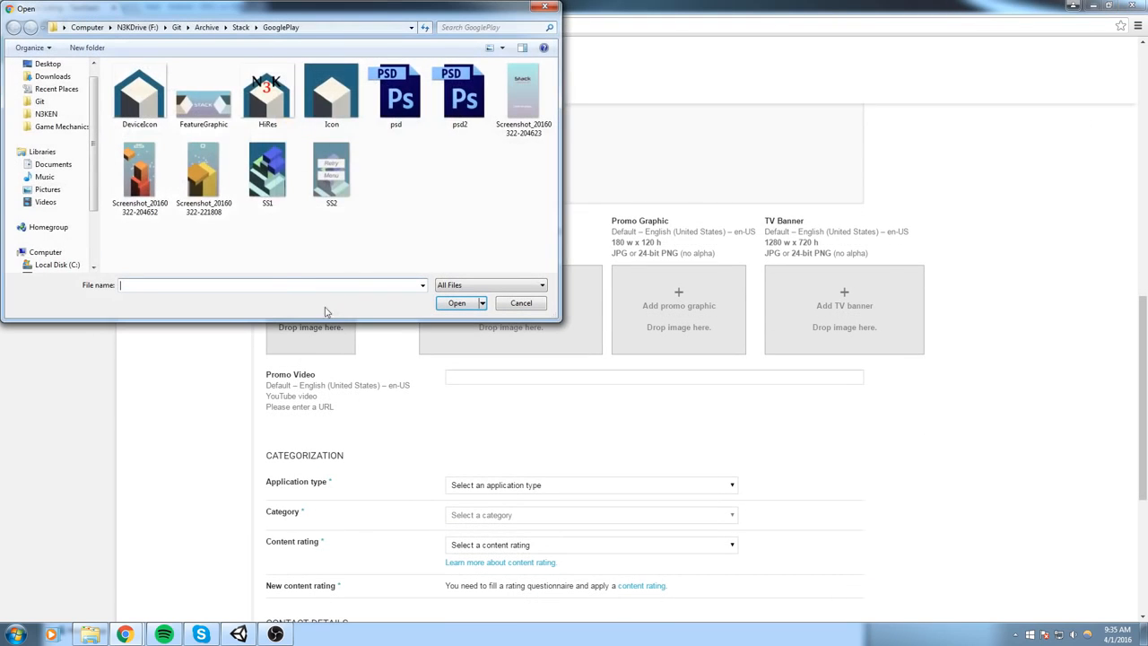
left_click(204, 101)
left_click(267, 97)
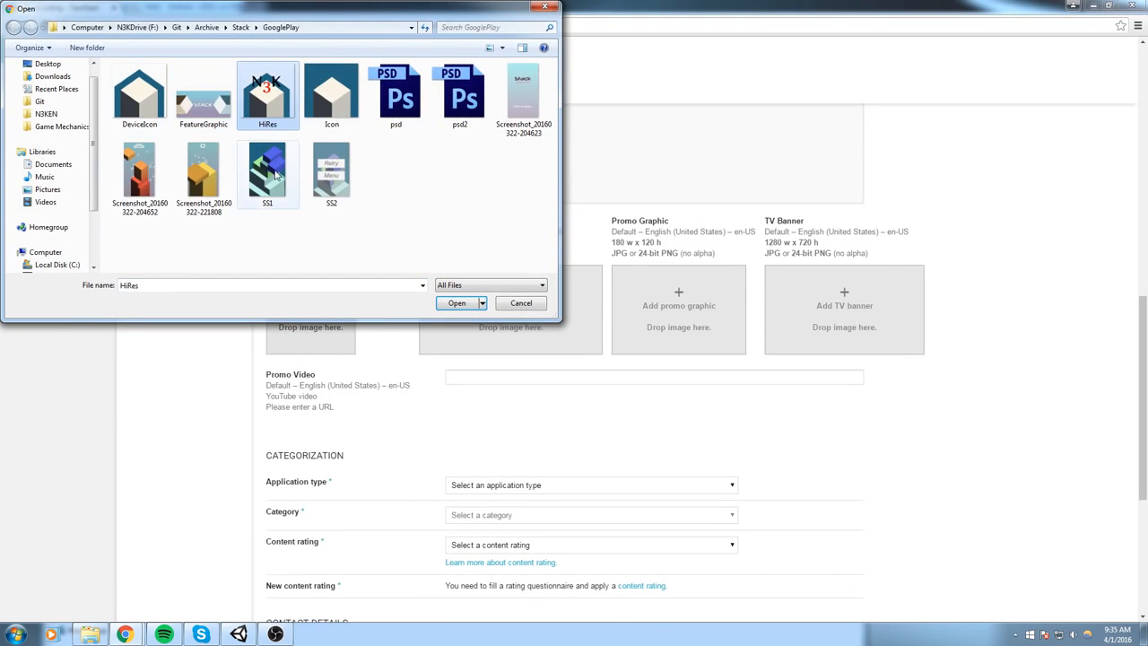
left_click(456, 302)
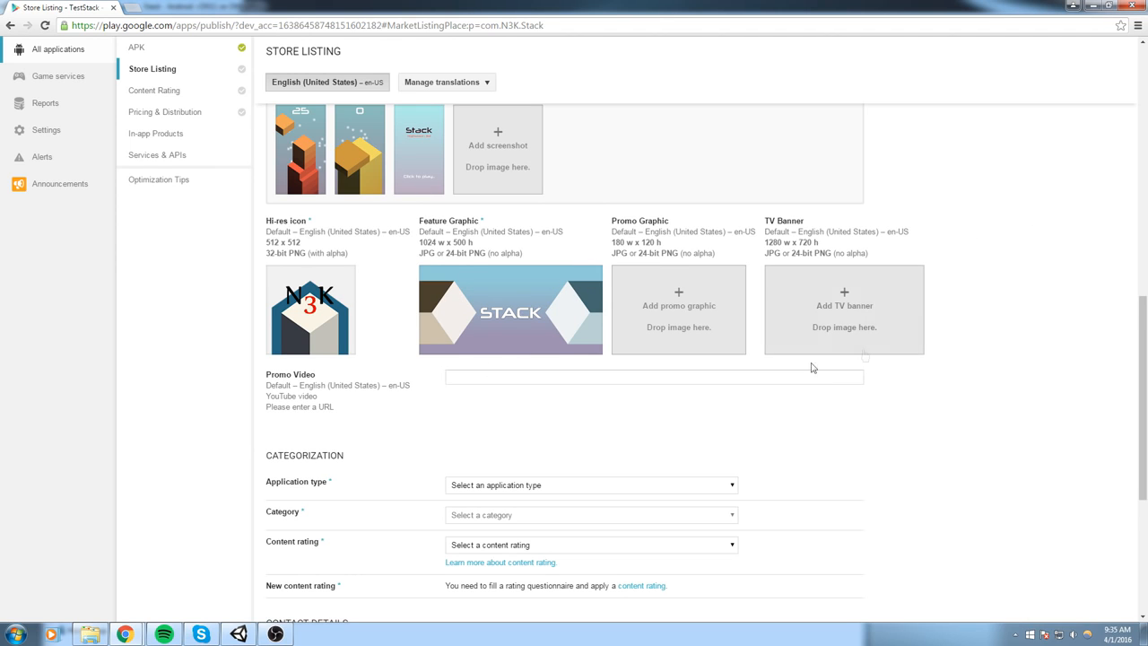
- Categorize the app with application type Games, category Arcade and content rating Everyone
scroll(863, 356, "down", 1)
left_click(492, 316)
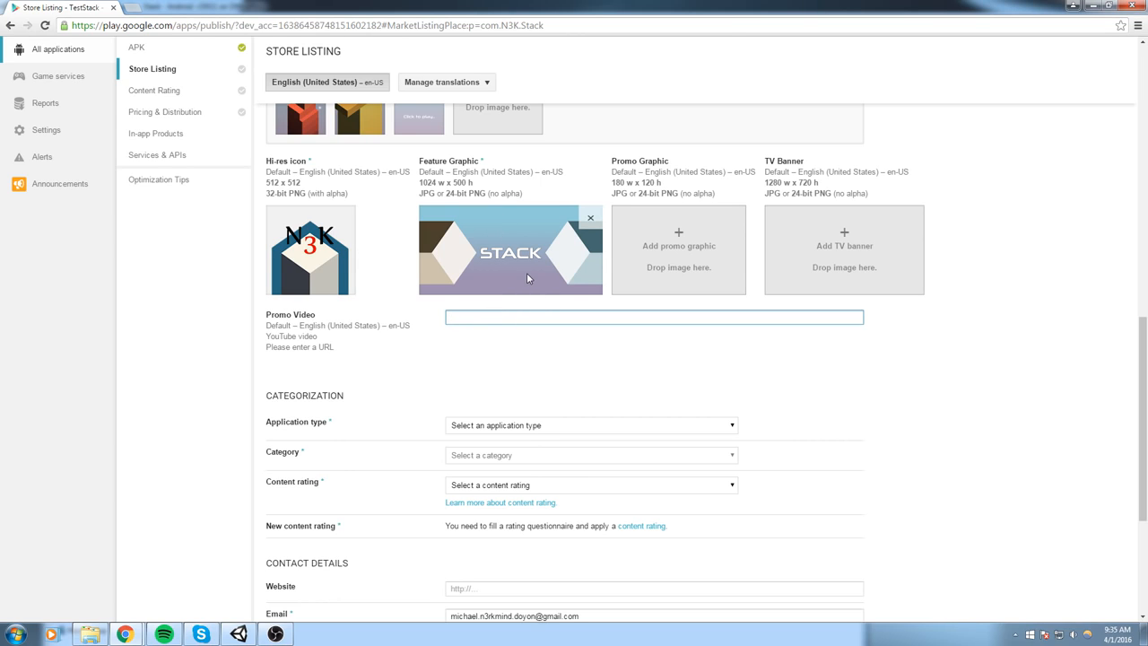
scroll(528, 274, "up", 5)
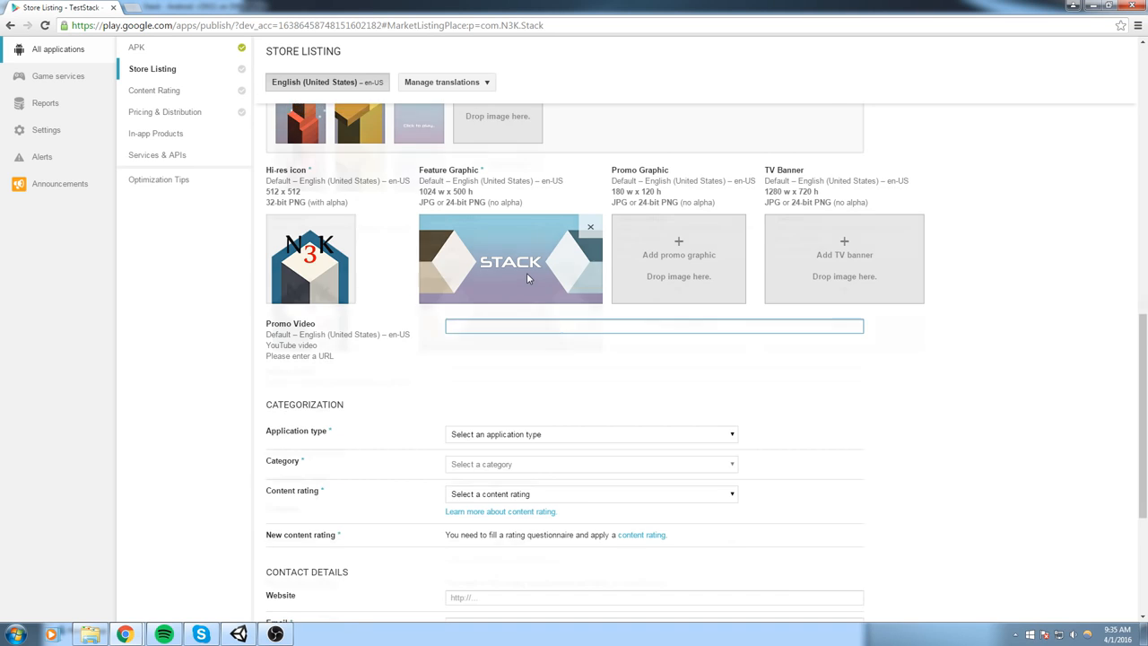
scroll(619, 255, "down", 4)
scroll(594, 363, "down", 2)
left_click(556, 306)
left_click(492, 331)
left_click(519, 306)
left_click(500, 339)
left_click(498, 335)
left_click(474, 382)
left_click(489, 365)
left_click(474, 410)
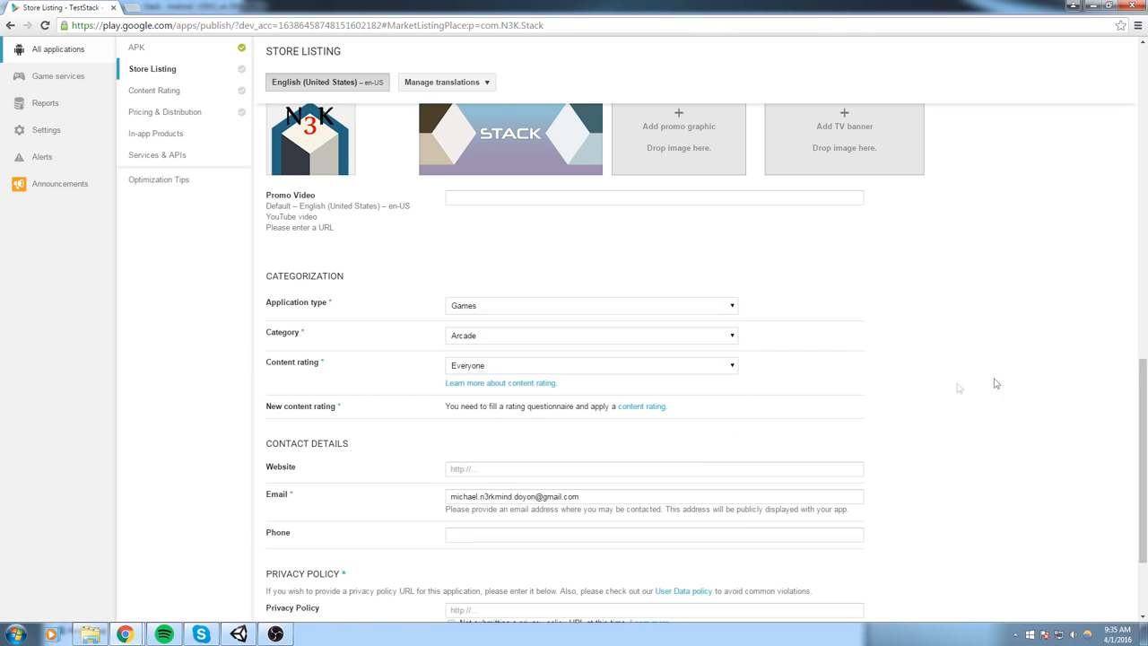
- Mark the listing as not submitting a privacy policy URL at this time and save the draft
scroll(707, 396, "down", 1)
mouse_move(302, 430)
left_mouse_down()
mouse_move(262, 431)
mouse_move(328, 433)
mouse_move(298, 433)
left_mouse_up()
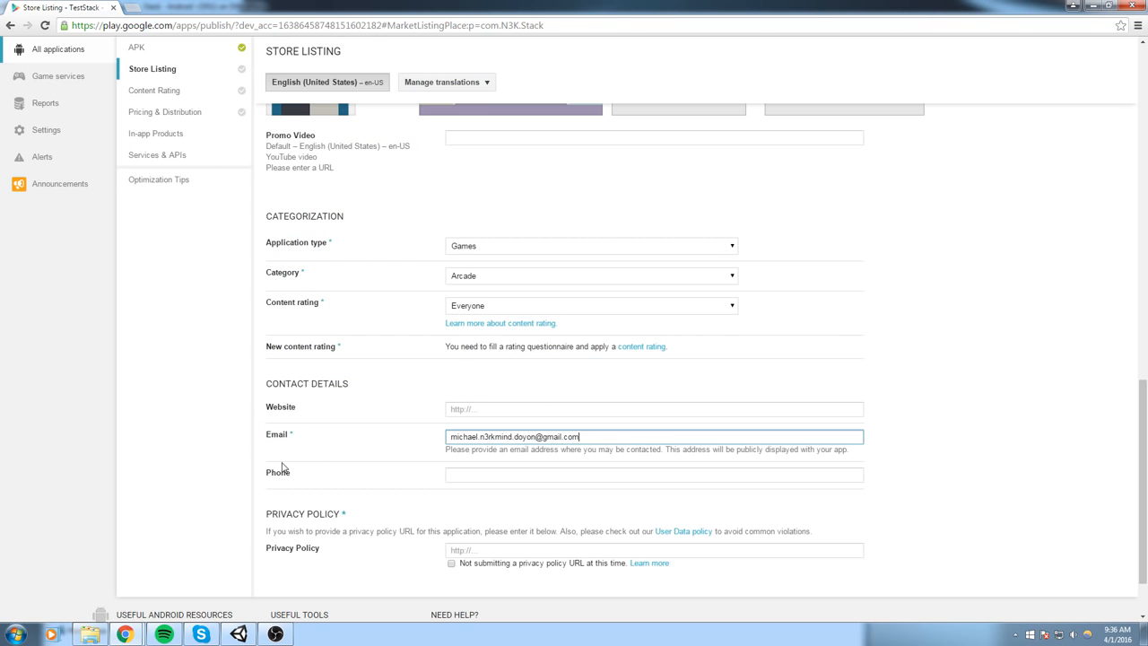
scroll(320, 436, "down", 1)
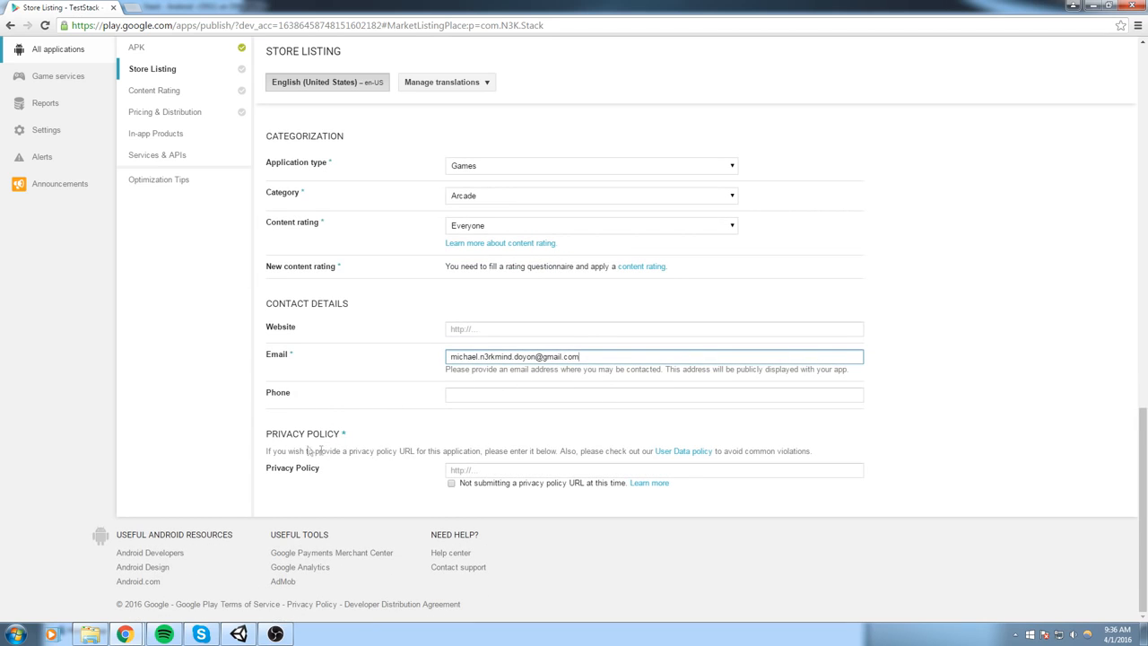
left_click(451, 483)
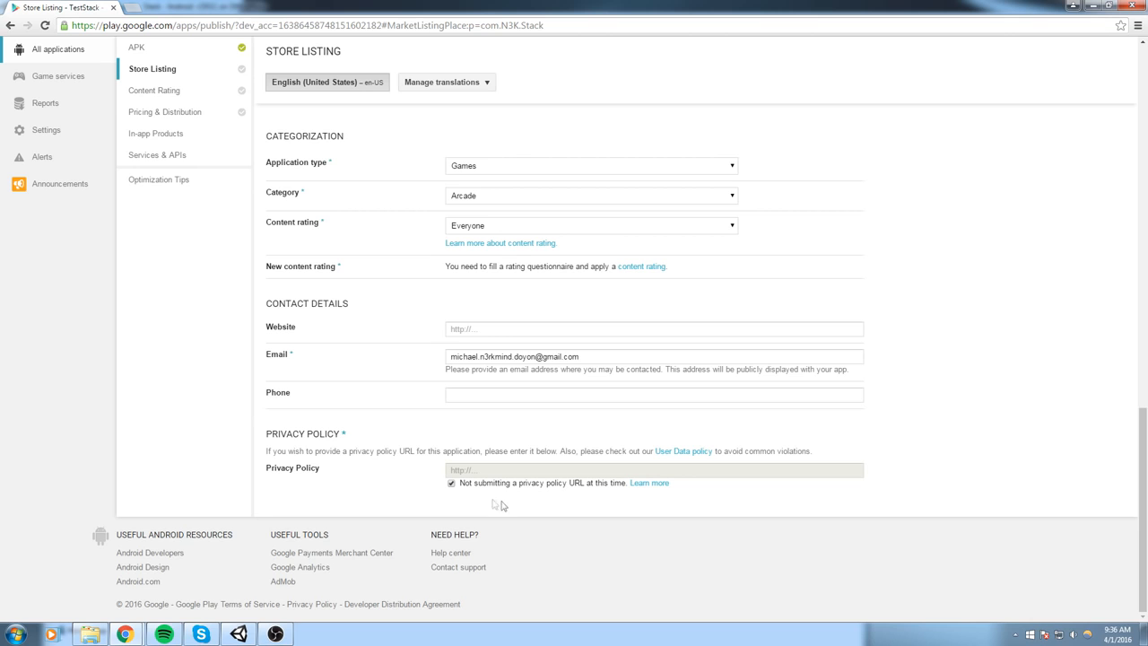
scroll(727, 492, "up", 10)
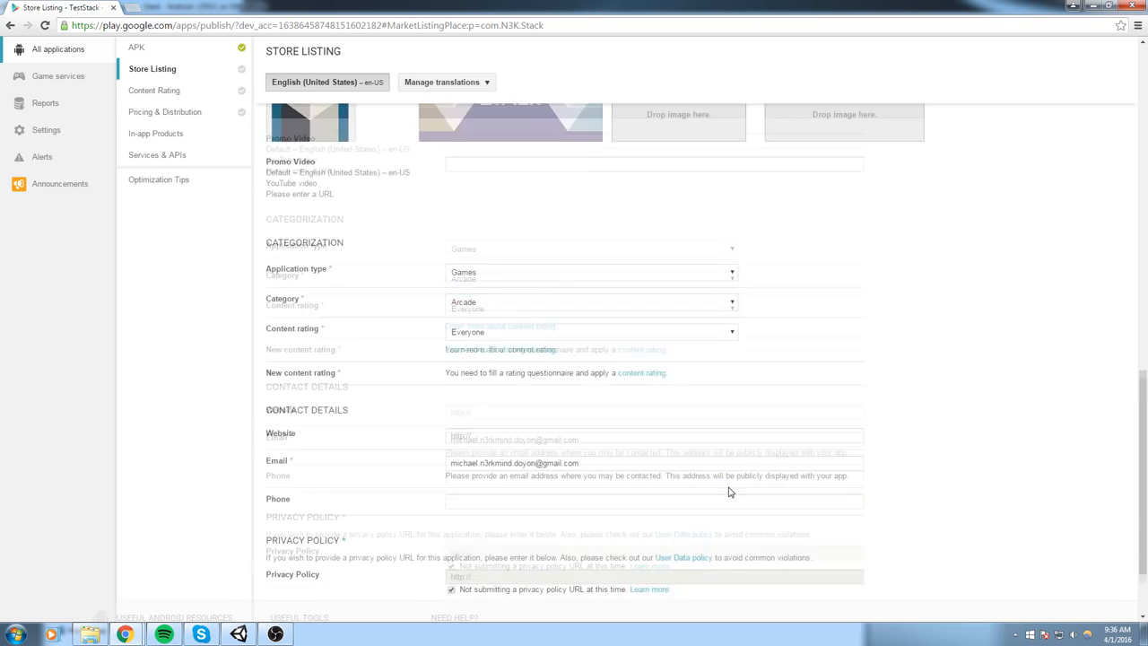
scroll(856, 310, "up", 3)
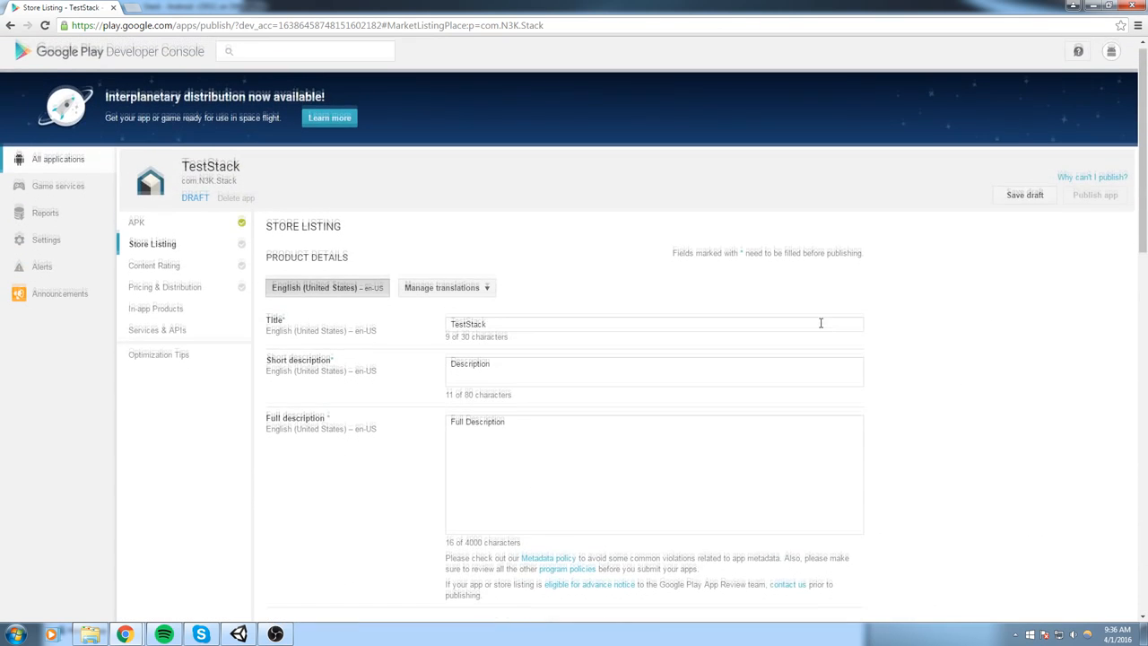
left_click(1031, 201)
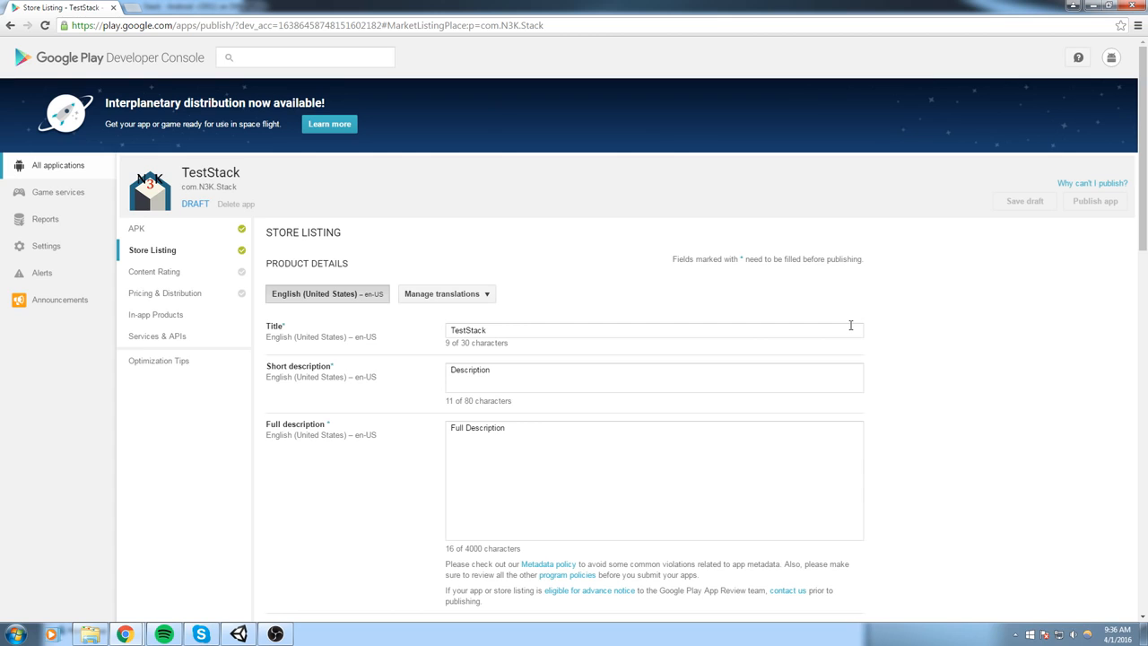
- Review the list of outstanding points that prevent the app from being published and close it
left_click(1070, 184)
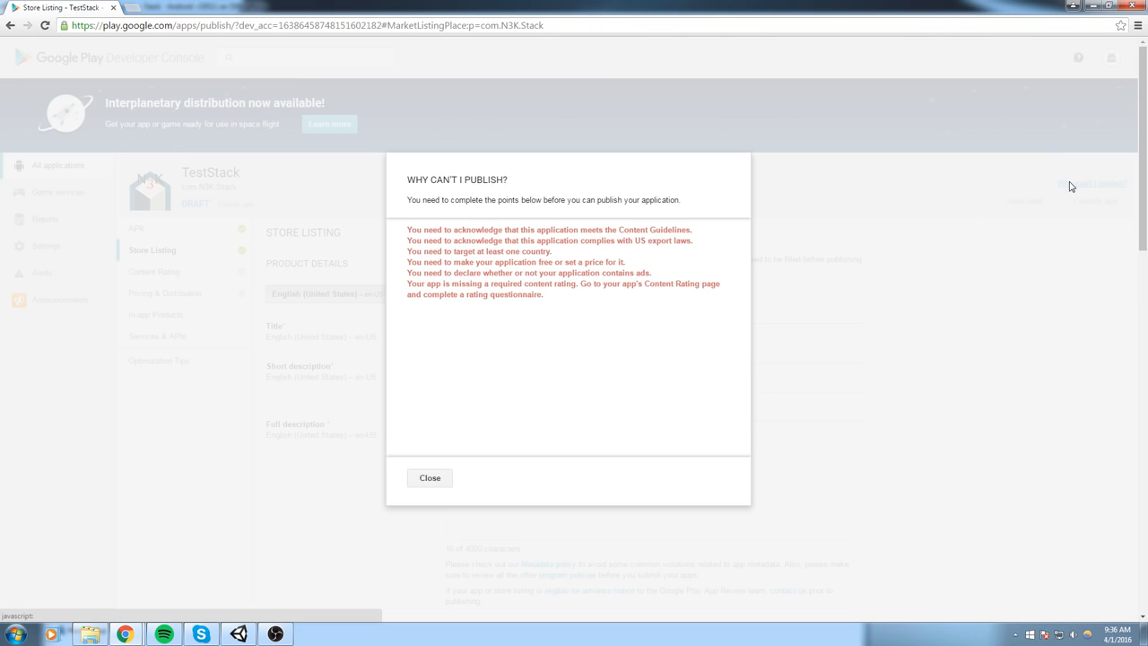
key("Escape")
left_click(1095, 185)
left_click_drag(599, 297, 408, 229)
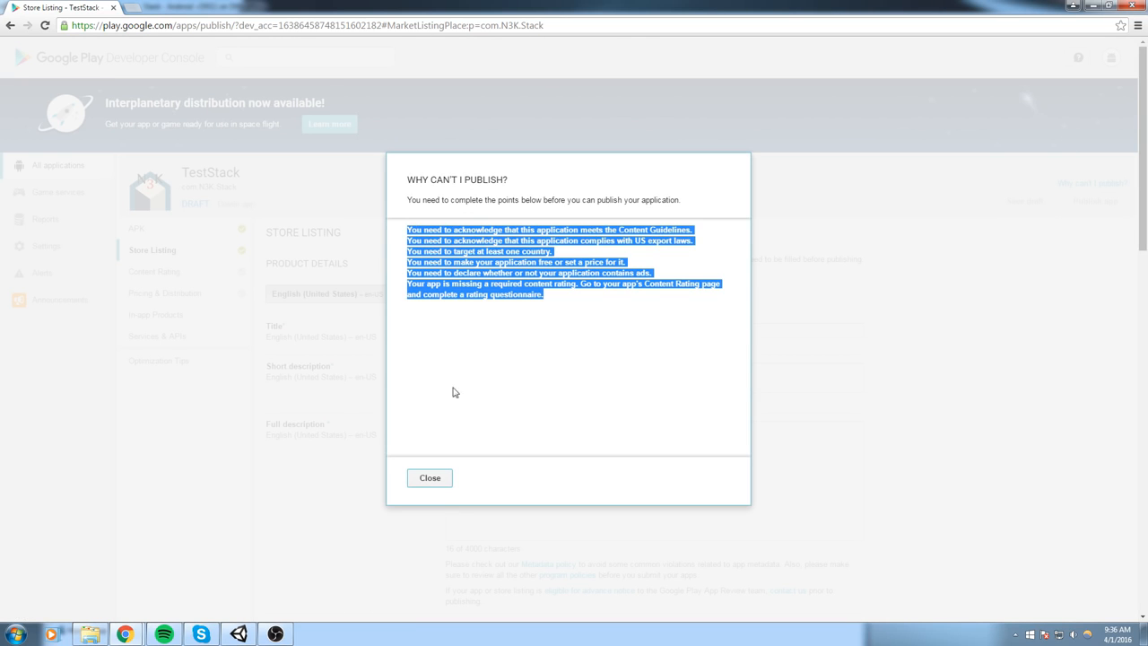
left_click(430, 477)
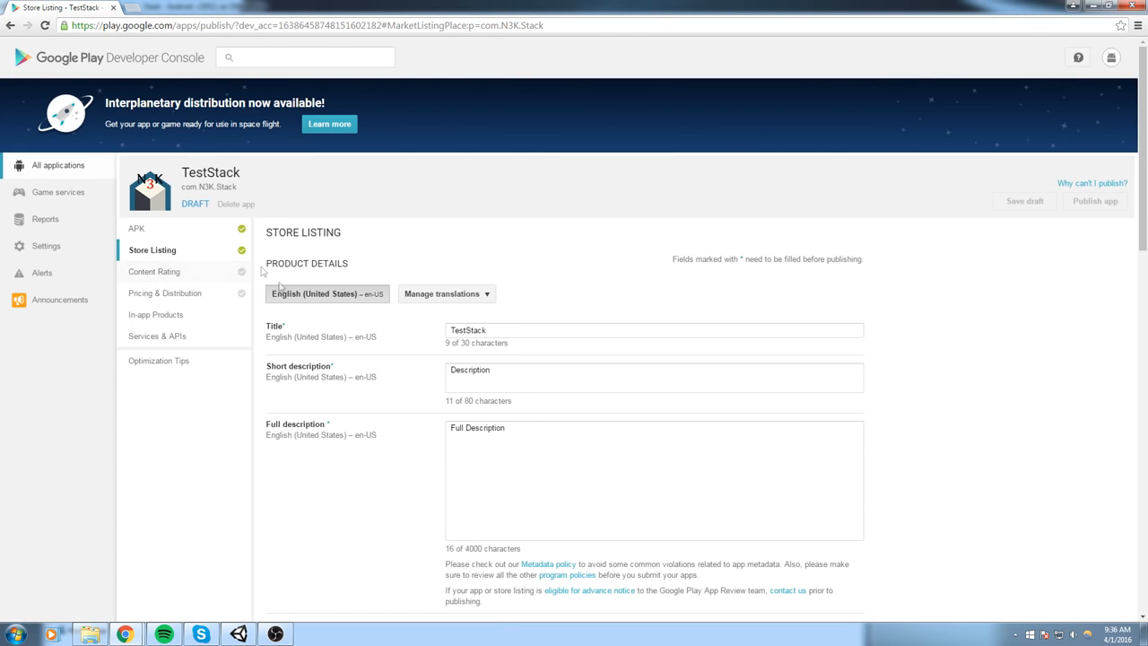
- Start the content rating questionnaire and fill in the contact's e-mail address
left_click(171, 286)
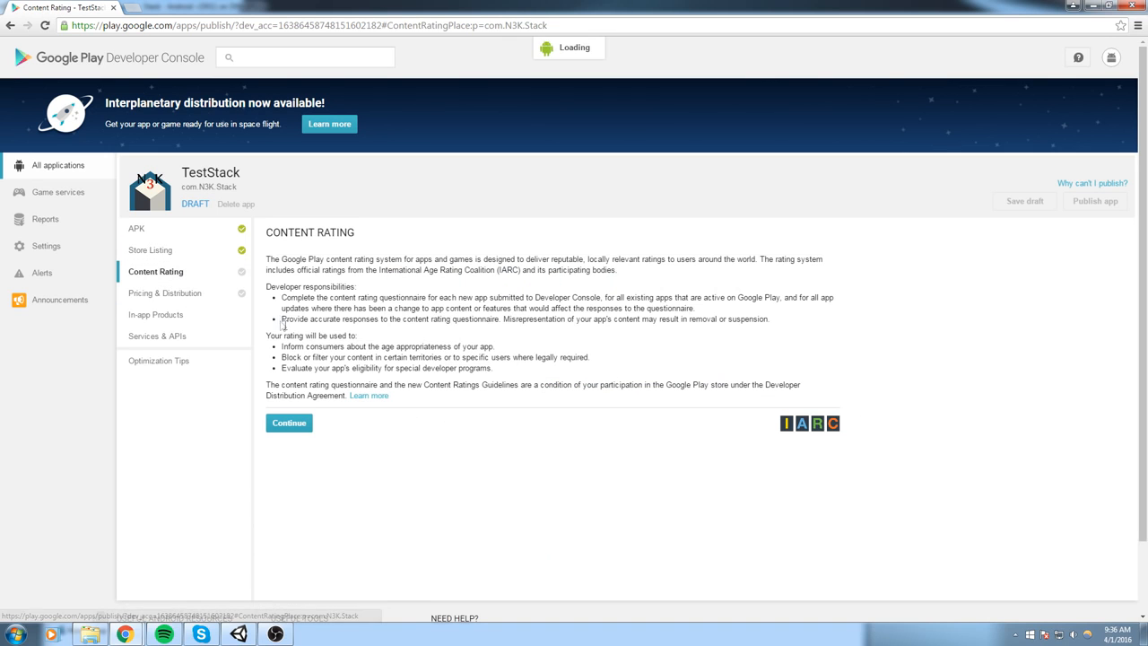
scroll(321, 356, "down", 2)
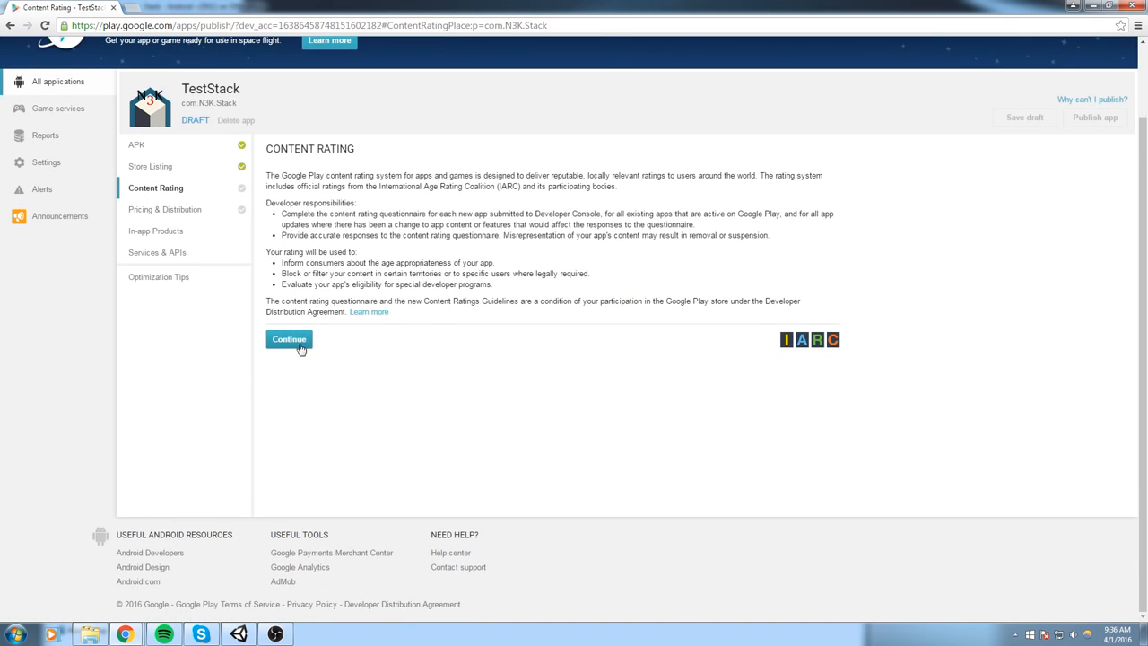
left_click(288, 340)
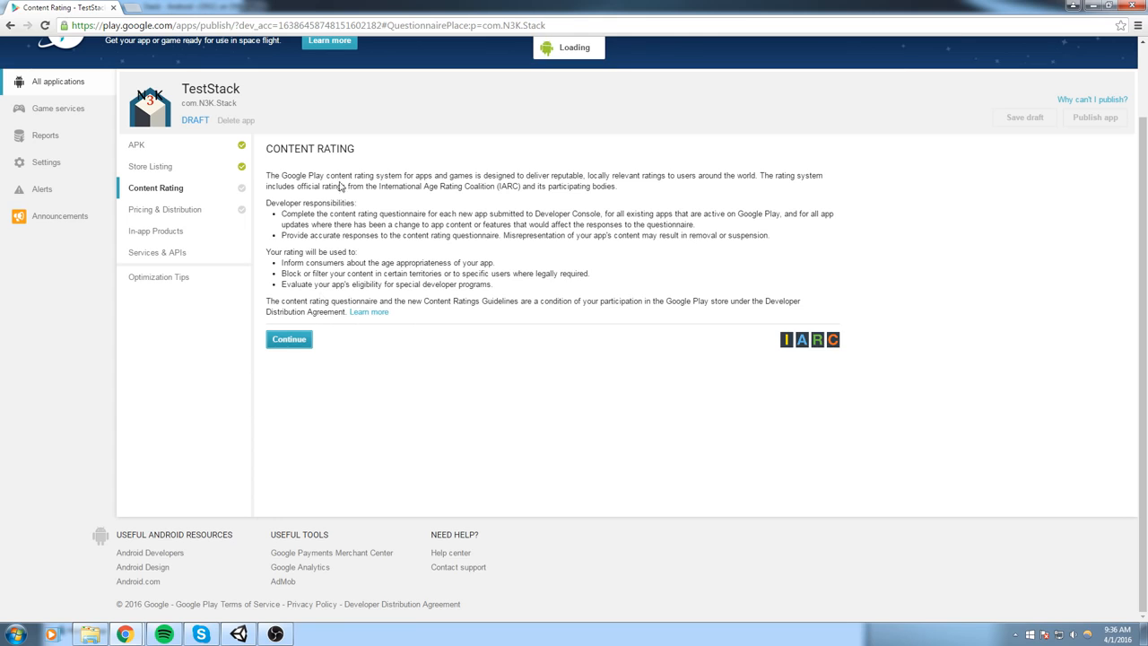
left_click(425, 236)
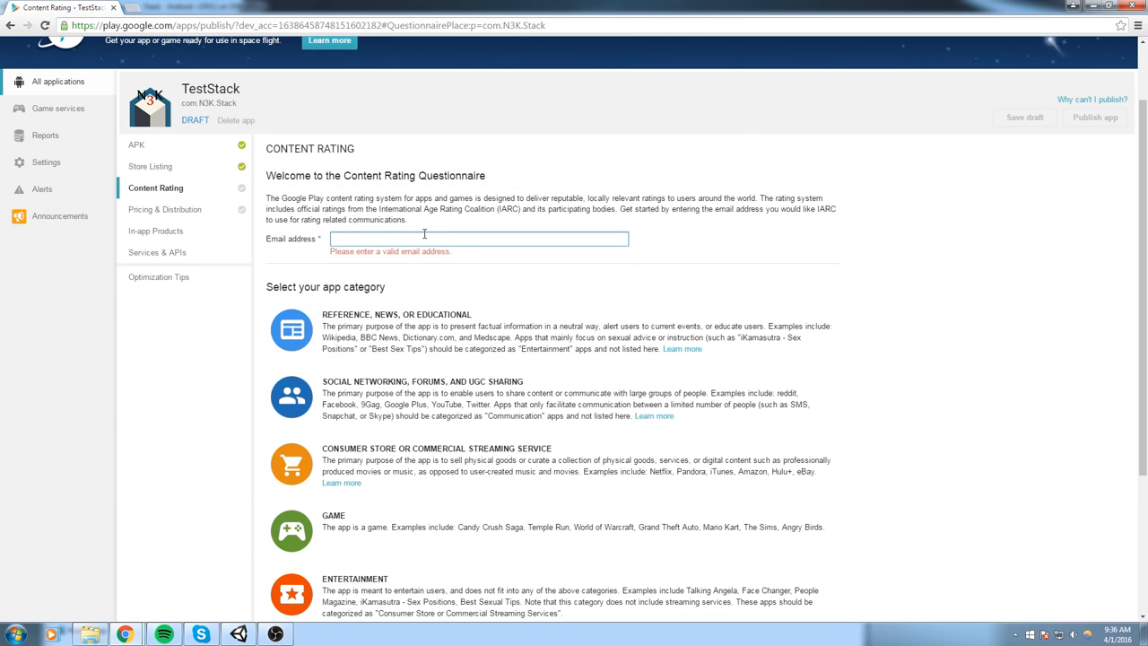
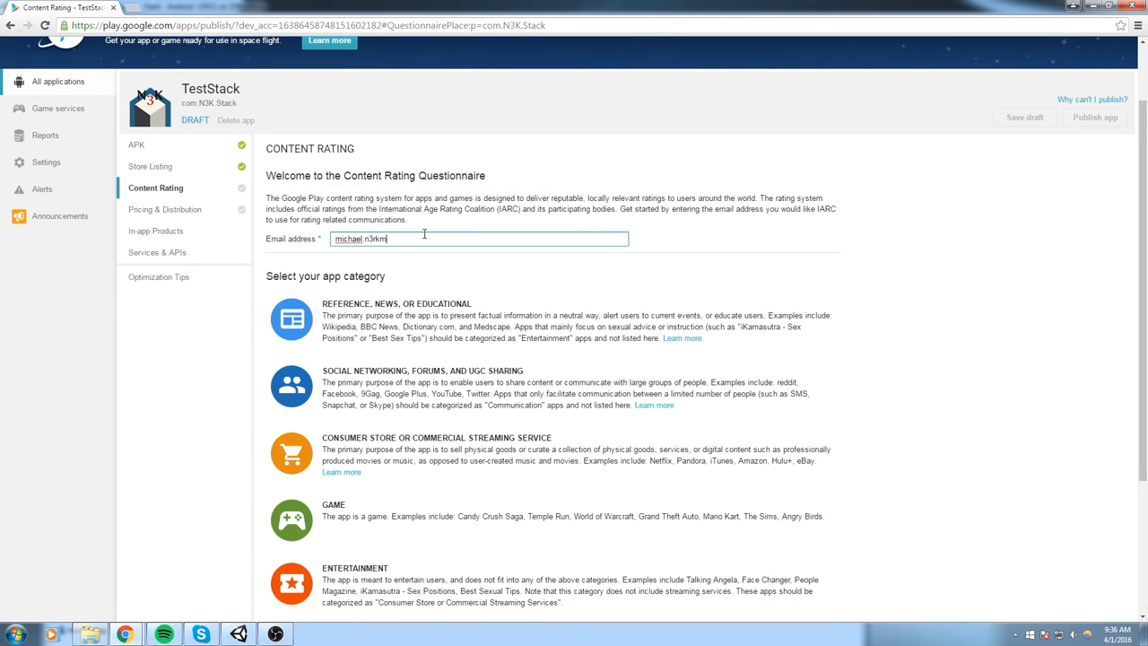
left_click(952, 305)
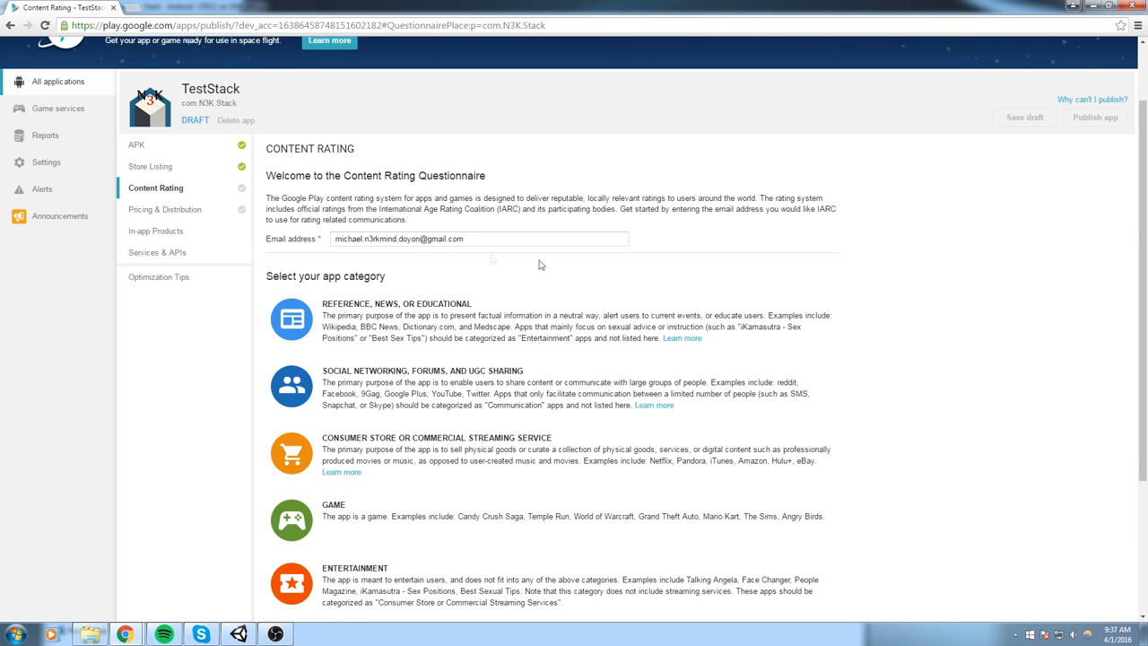
- Choose Game as the app category for the content rating questionnaire
scroll(633, 277, "down", 3)
scroll(403, 318, "up", 3)
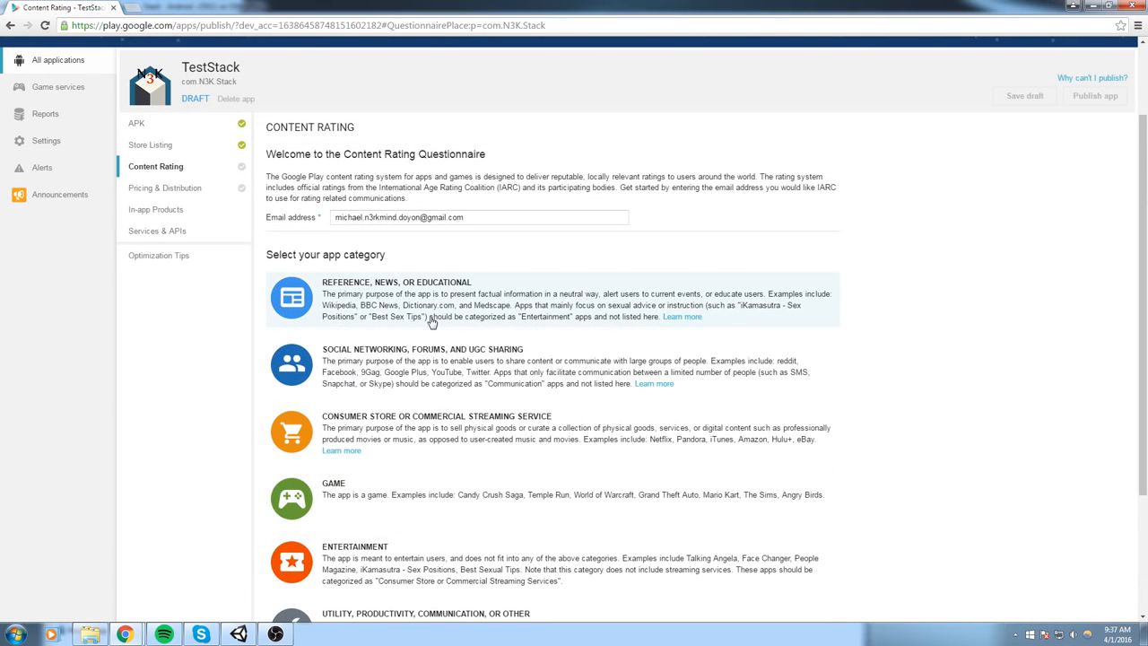
left_click(436, 511)
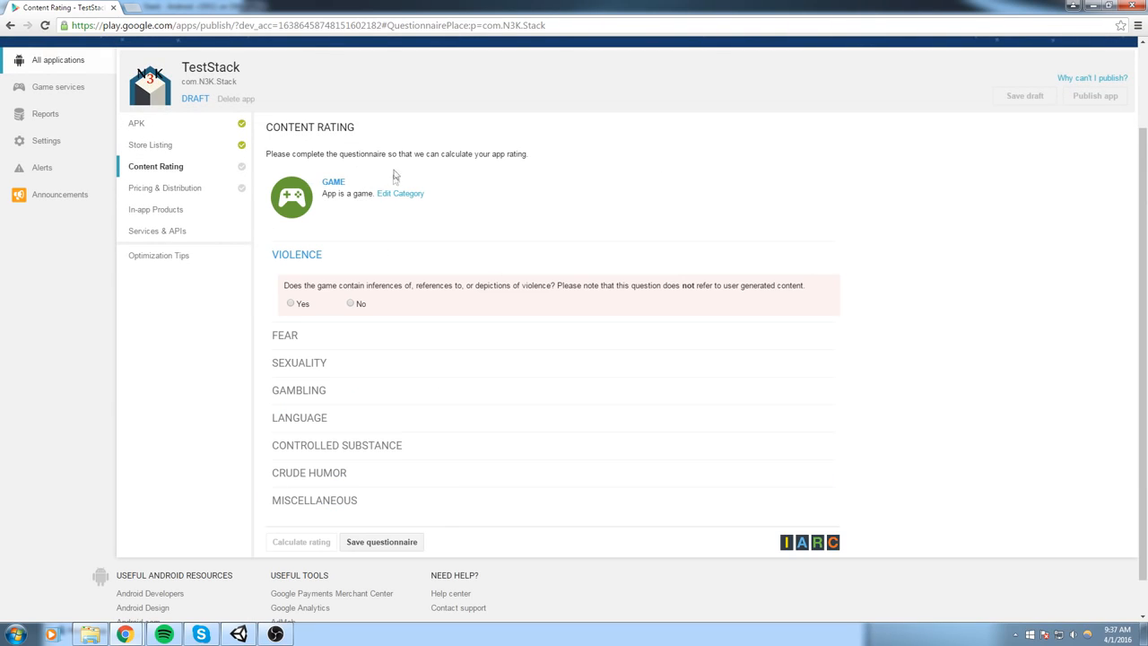
- Answer No to the violence, fear, sexuality, gambling, language, controlled substance and crude humor questions
left_click(351, 304)
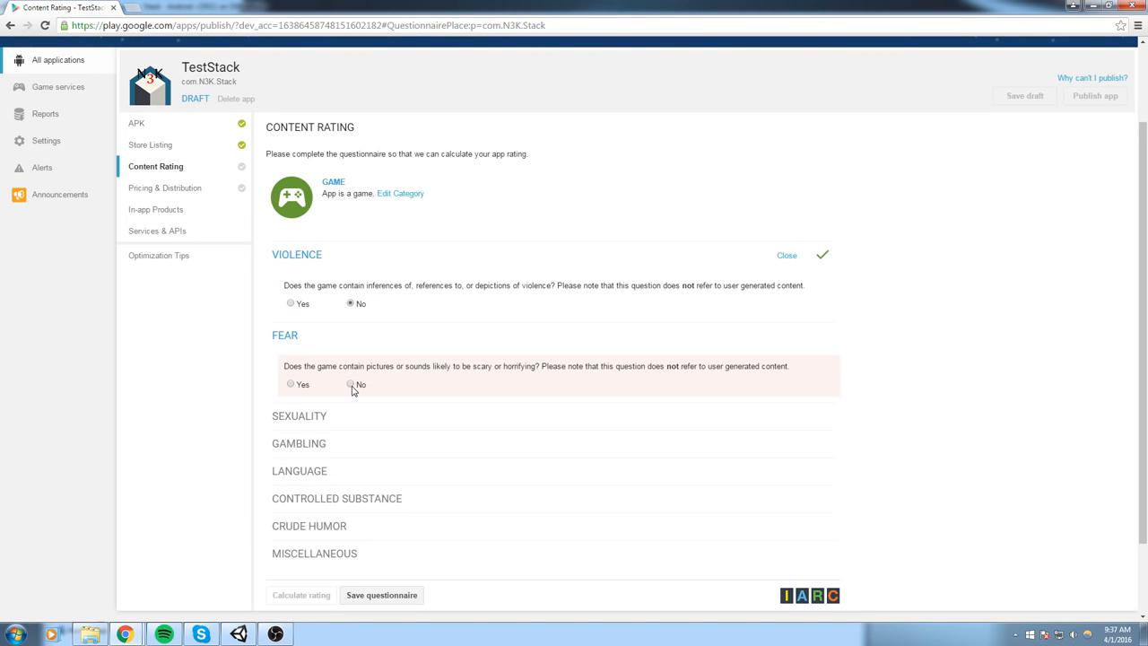
left_click(351, 385)
scroll(356, 484, "down", 2)
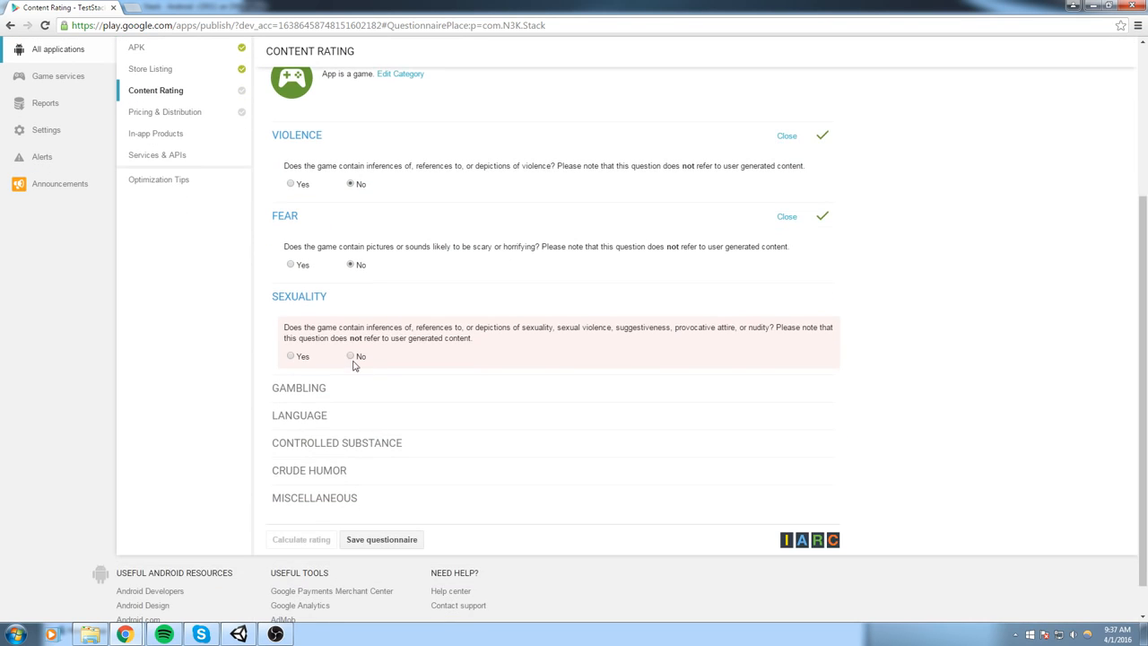
left_click(350, 356)
left_click(349, 447)
left_click(351, 408)
left_click(351, 402)
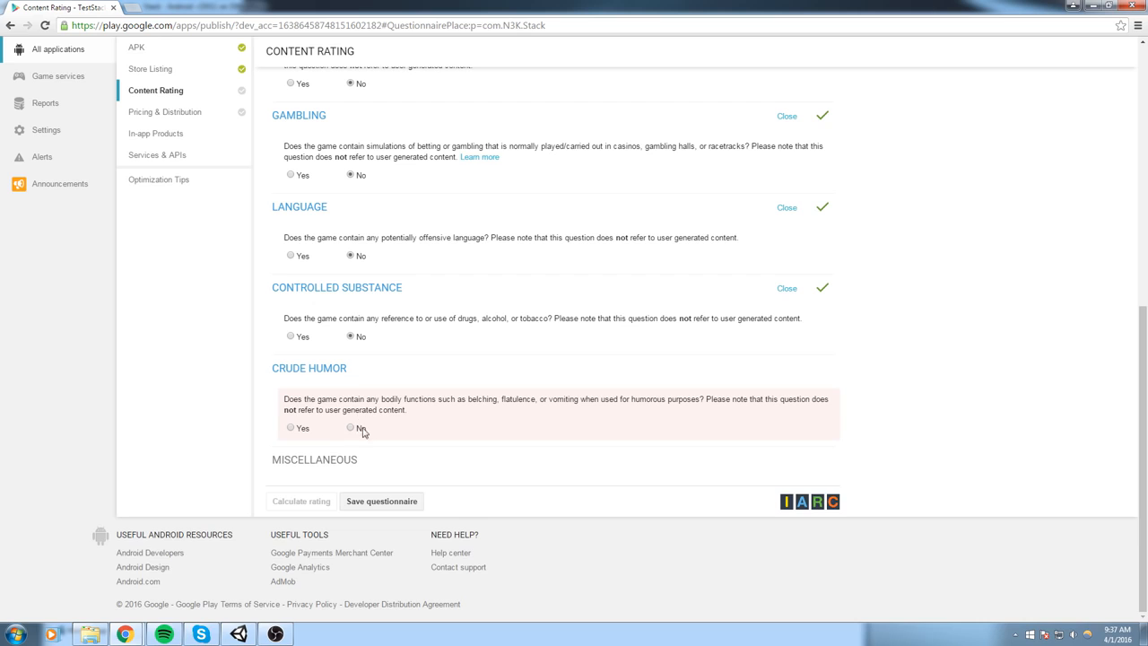
left_click(351, 429)
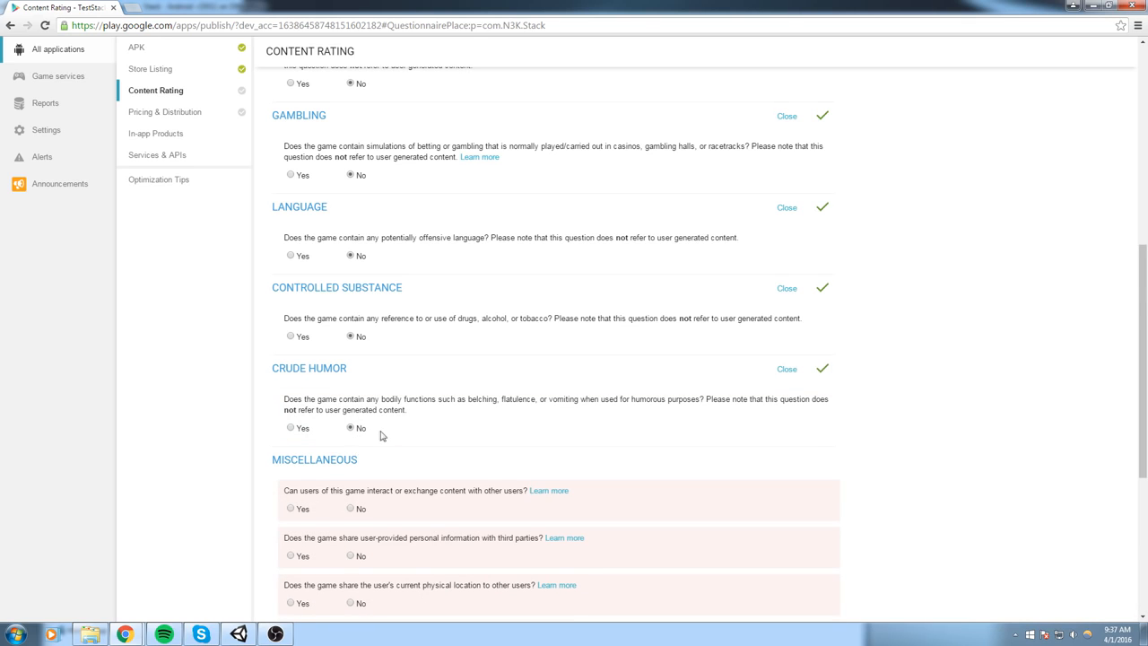
- Answer No to all seven Miscellaneous questions and save the questionnaire
scroll(390, 417, "down", 2)
left_click(350, 329)
left_click(352, 377)
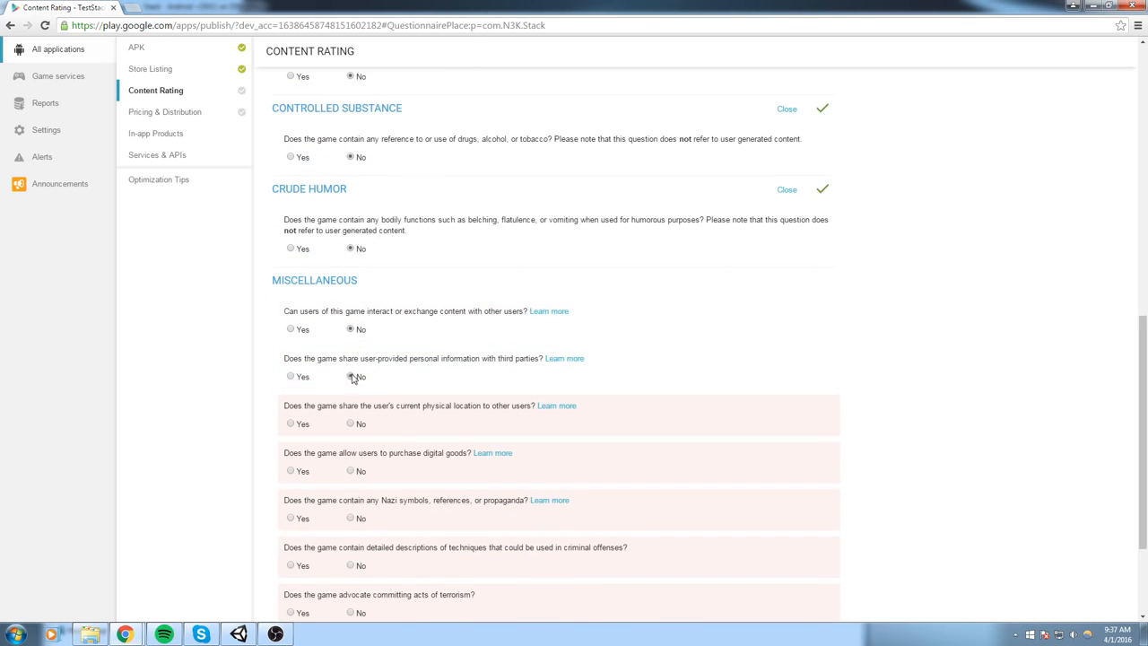
left_click(350, 423)
left_click(350, 470)
scroll(354, 466, "down", 2)
left_click(350, 398)
left_click(351, 446)
left_click(351, 493)
left_click(382, 539)
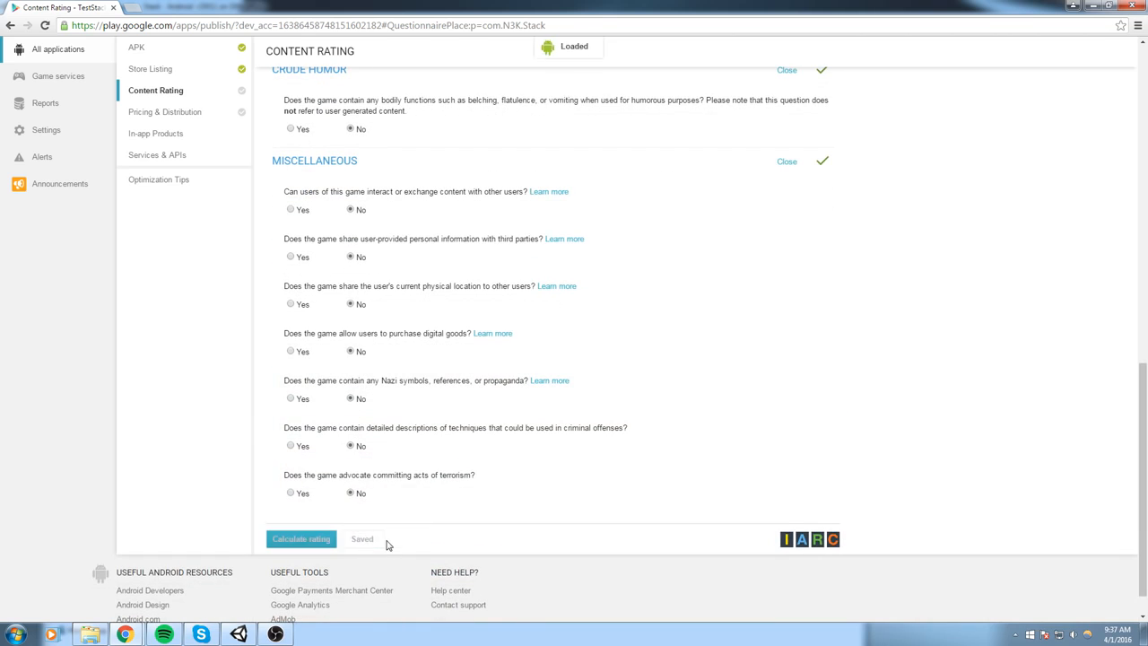
- Calculate the game's content rating and review the rating assigned by each rating system
left_click(305, 540)
scroll(451, 382, "up", 4)
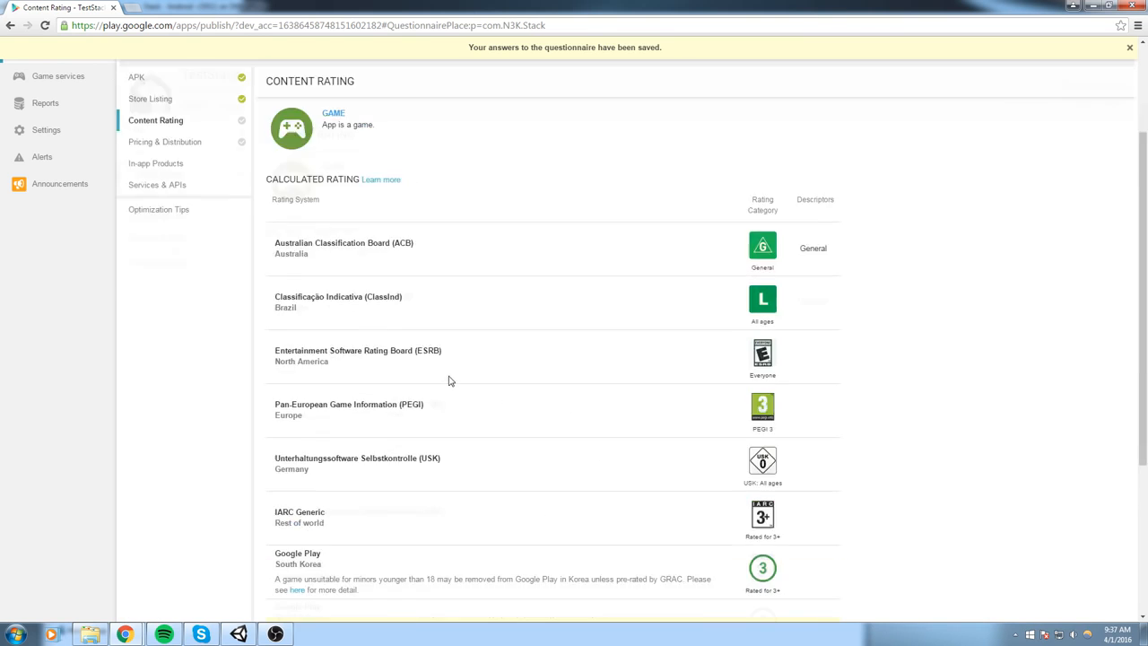
scroll(748, 299, "down", 1)
scroll(240, 328, "down", 2)
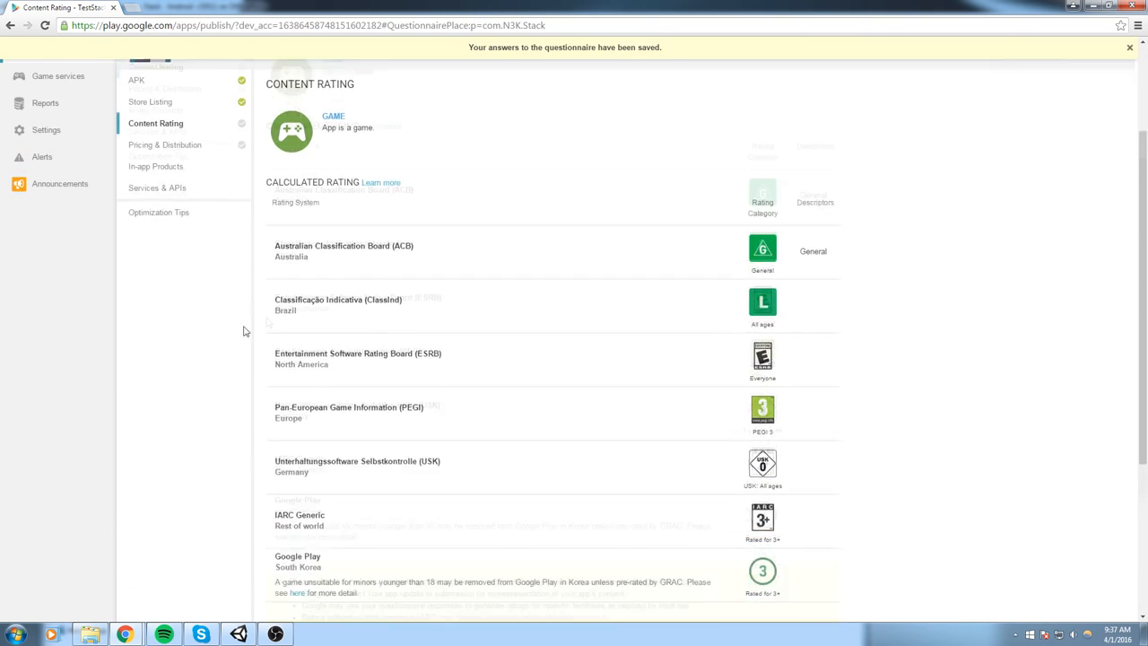
left_click_drag(853, 436, 786, 174)
left_click(933, 316)
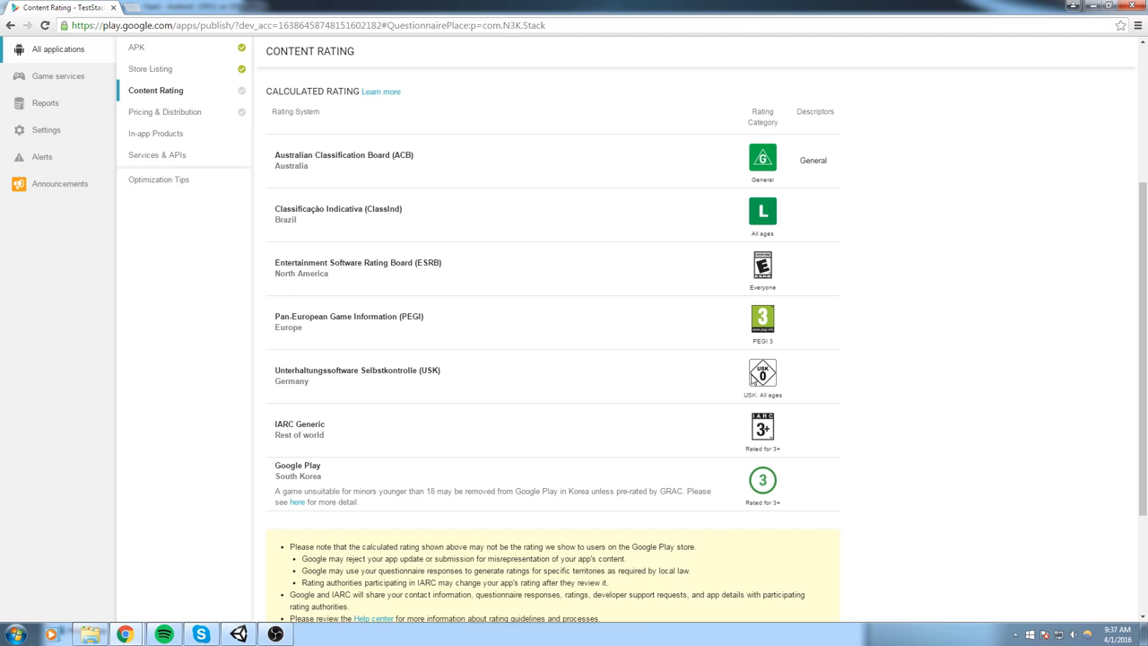
- Apply the calculated content rating to the game
scroll(807, 331, "down", 2)
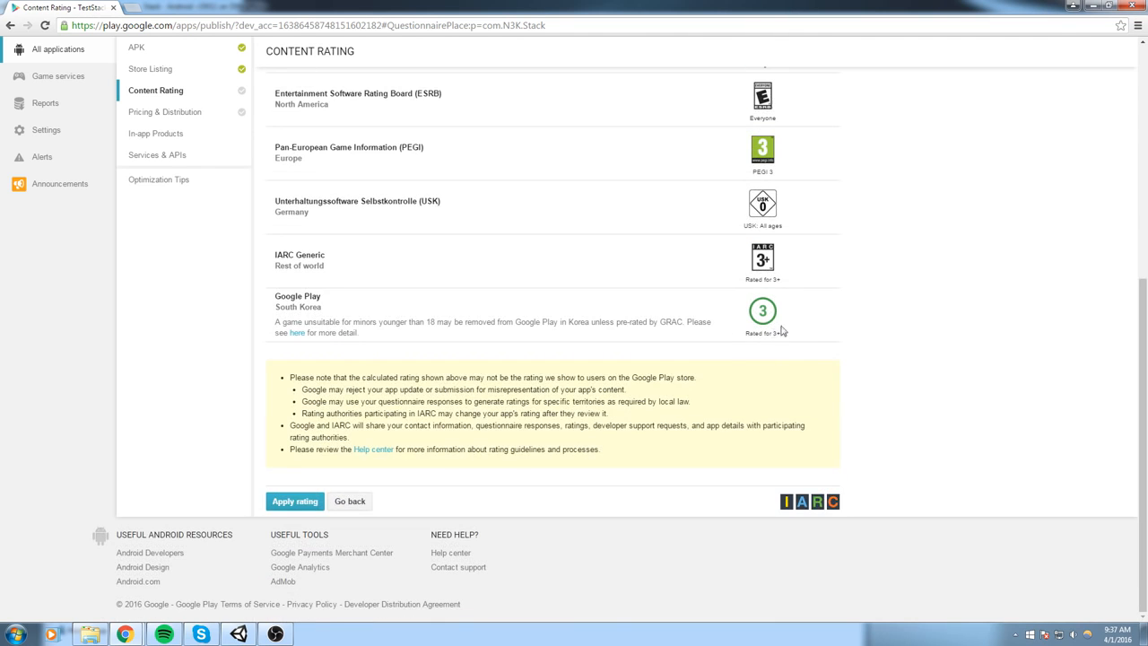
left_click(310, 502)
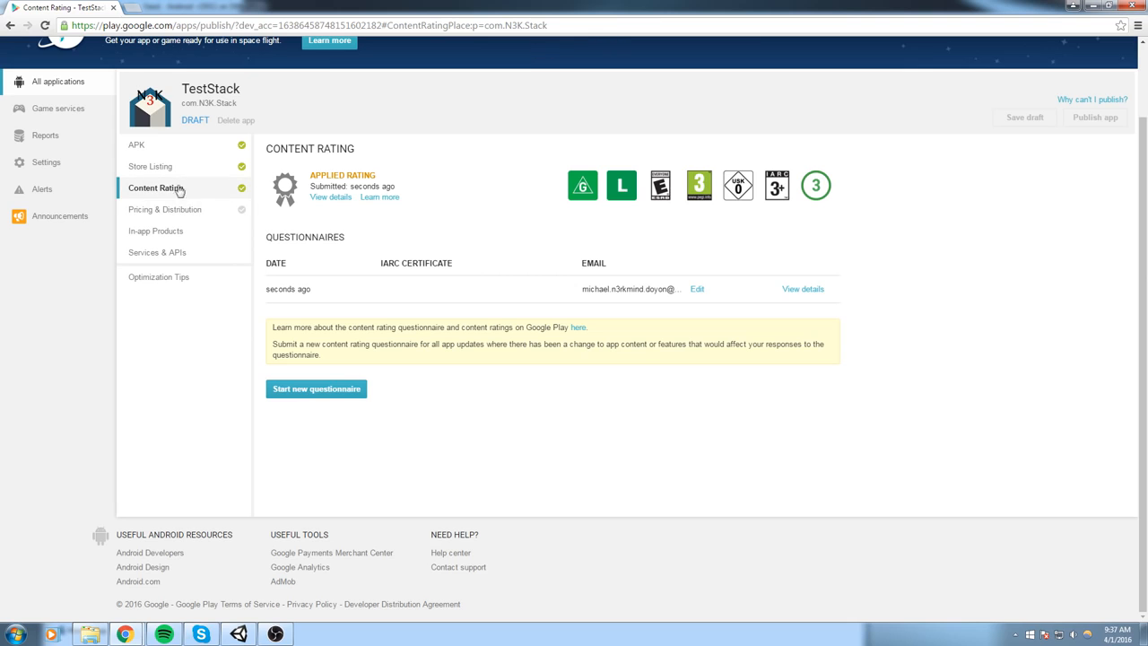
- Select all countries for distribution in the game's Pricing & Distribution settings
left_click(185, 217)
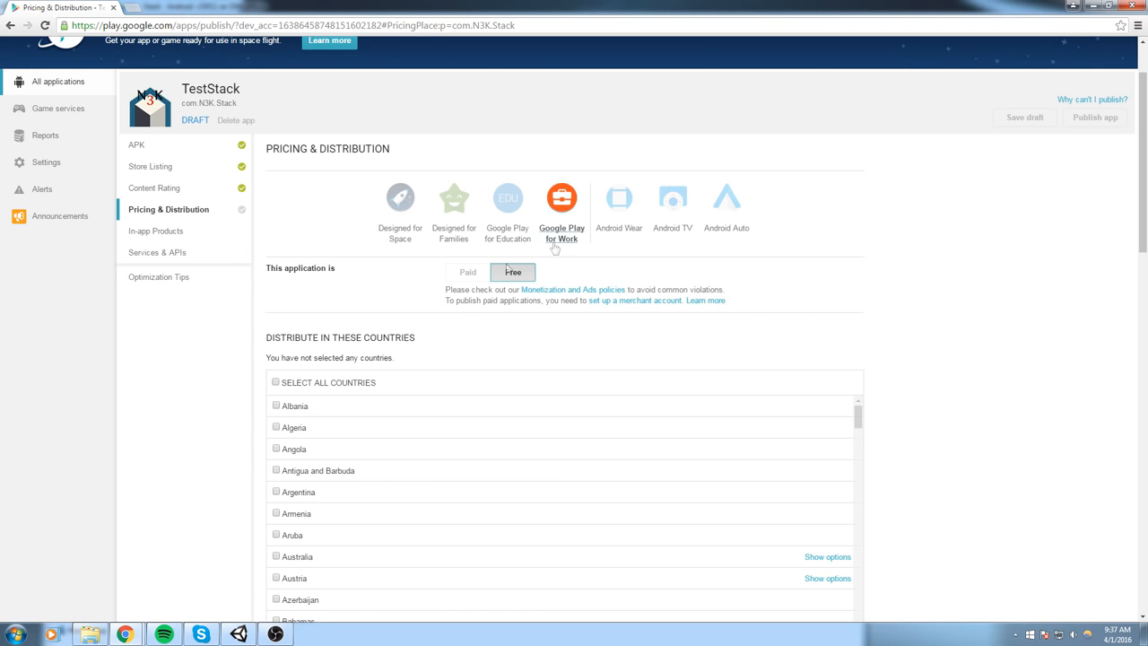
scroll(475, 287, "down", 2)
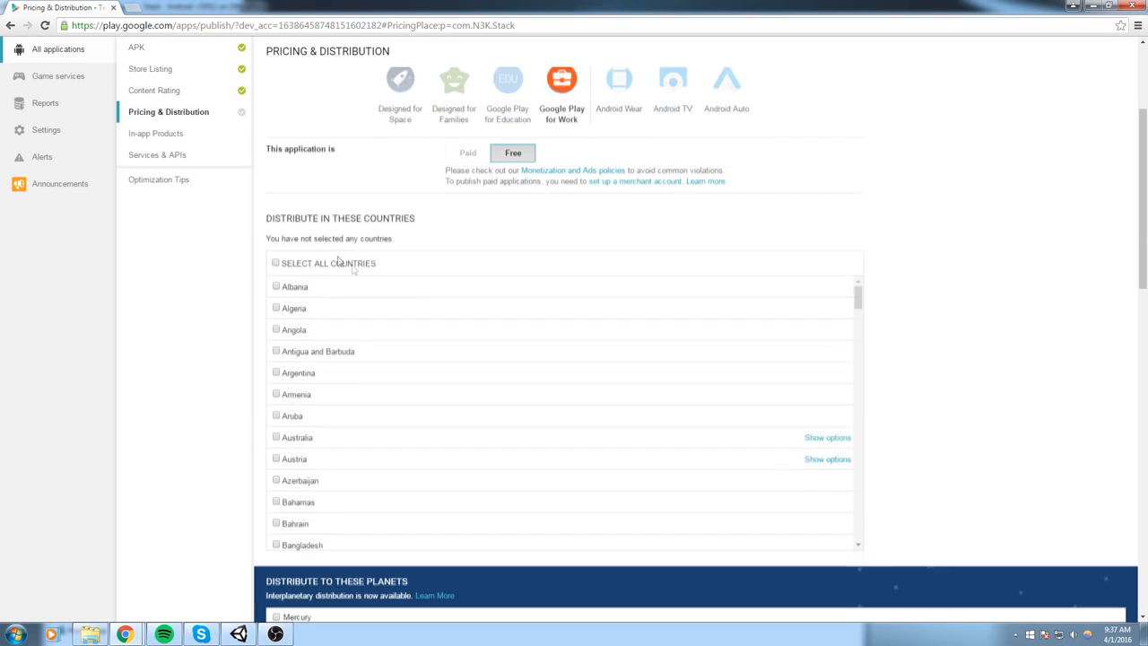
left_click(275, 264)
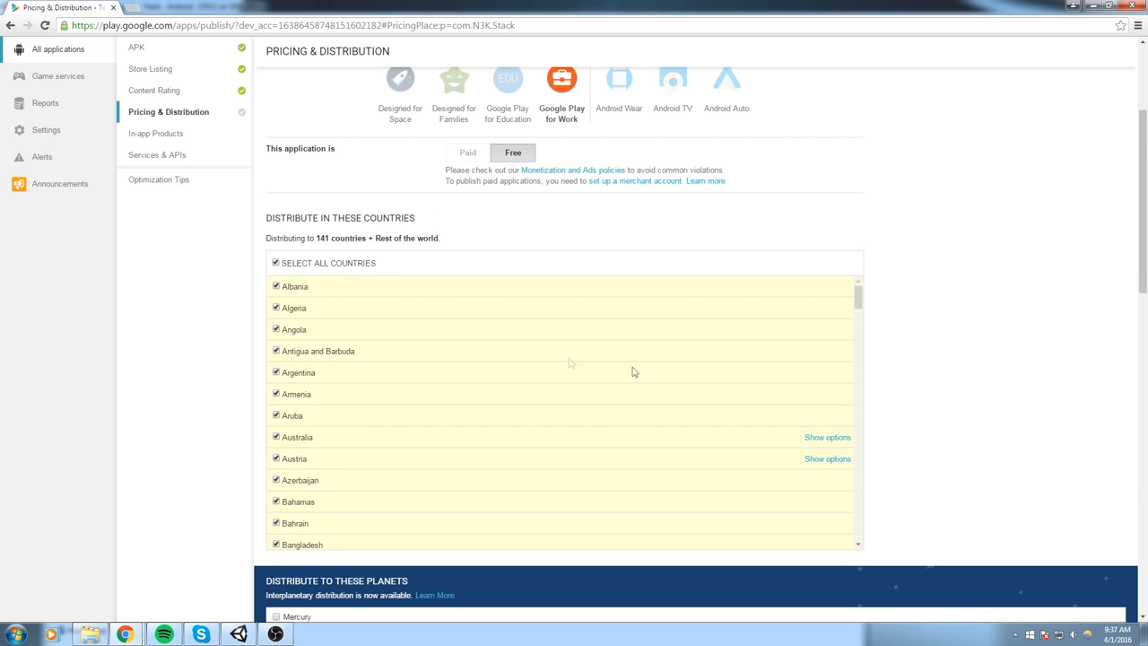
- Declare that the application has no ads and save the draft
scroll(986, 367, "down", 2)
scroll(664, 284, "down", 2)
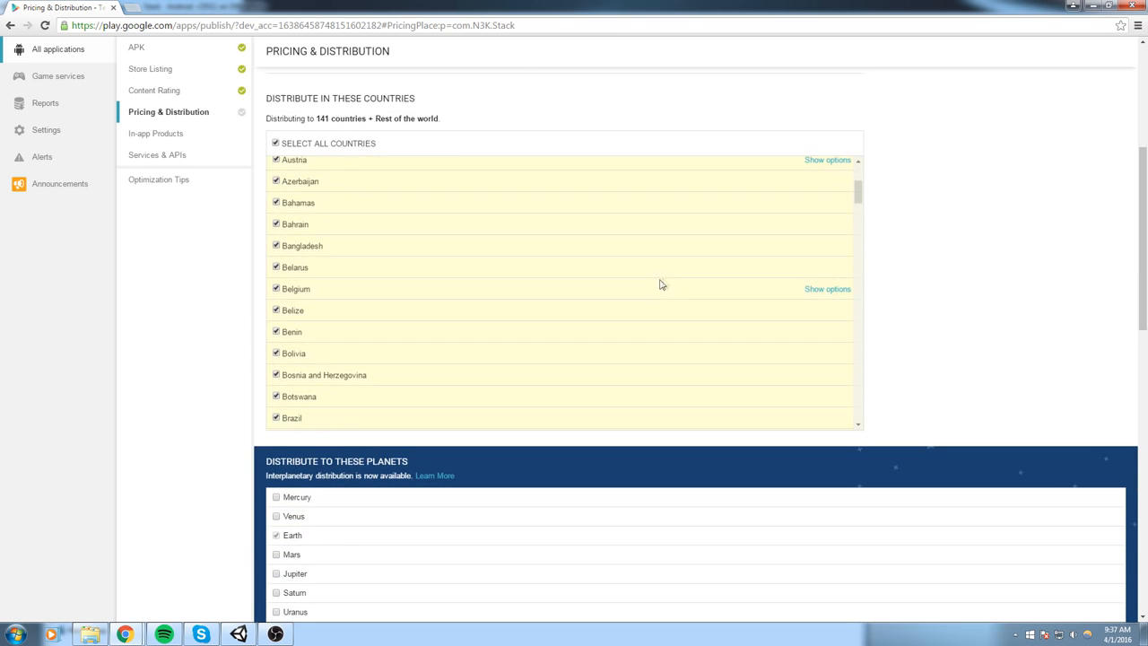
scroll(661, 278, "down", 5)
scroll(971, 313, "down", 2)
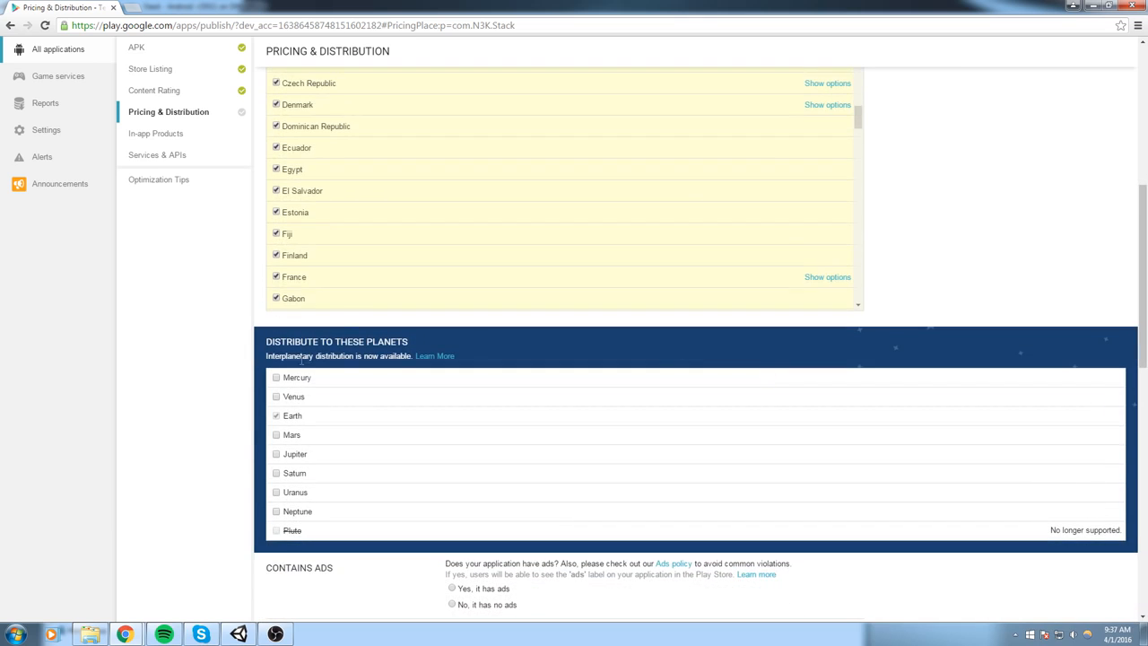
scroll(362, 294, "down", 2)
left_click_drag(265, 342, 481, 353)
left_click(971, 242)
scroll(776, 356, "down", 4)
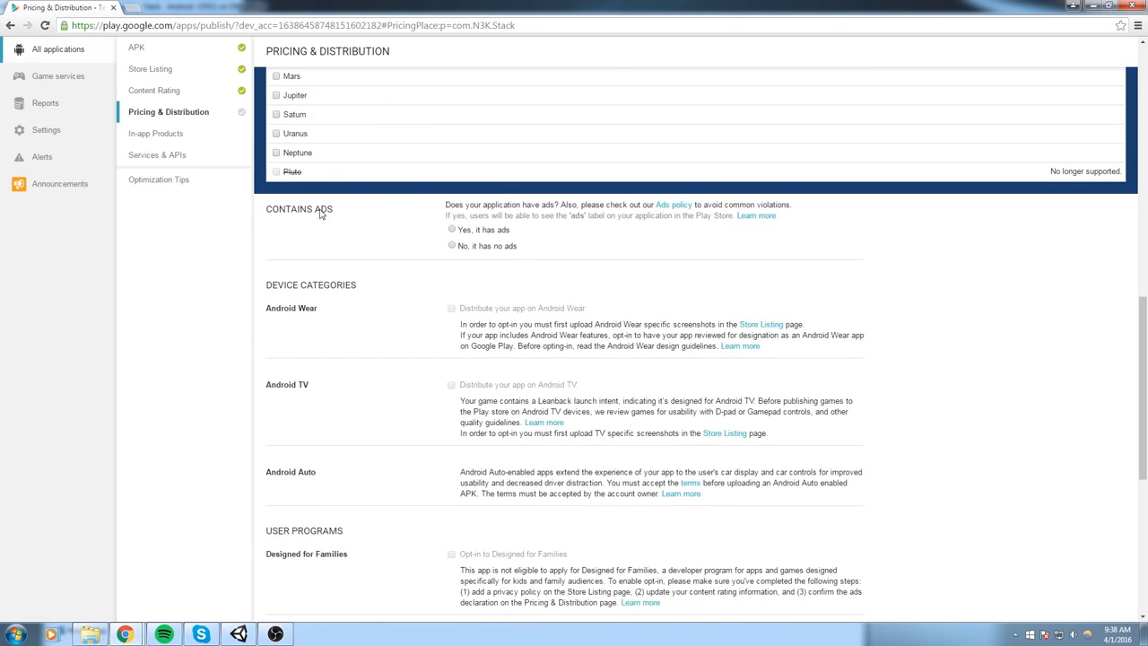
scroll(404, 195, "down", 1)
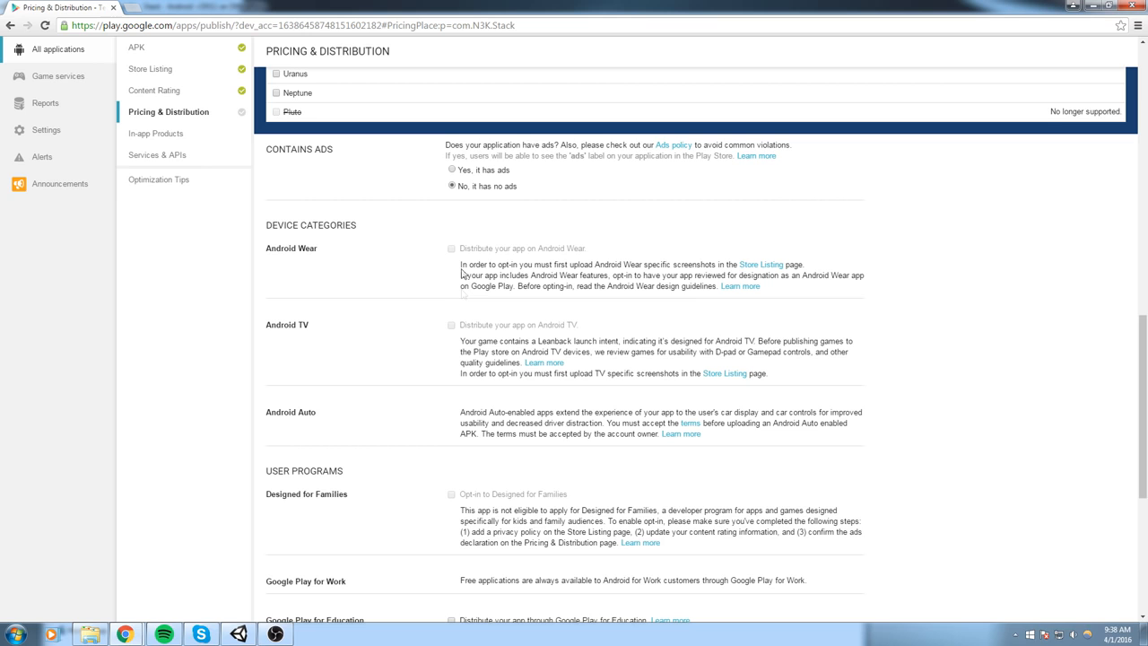
scroll(423, 359, "down", 4)
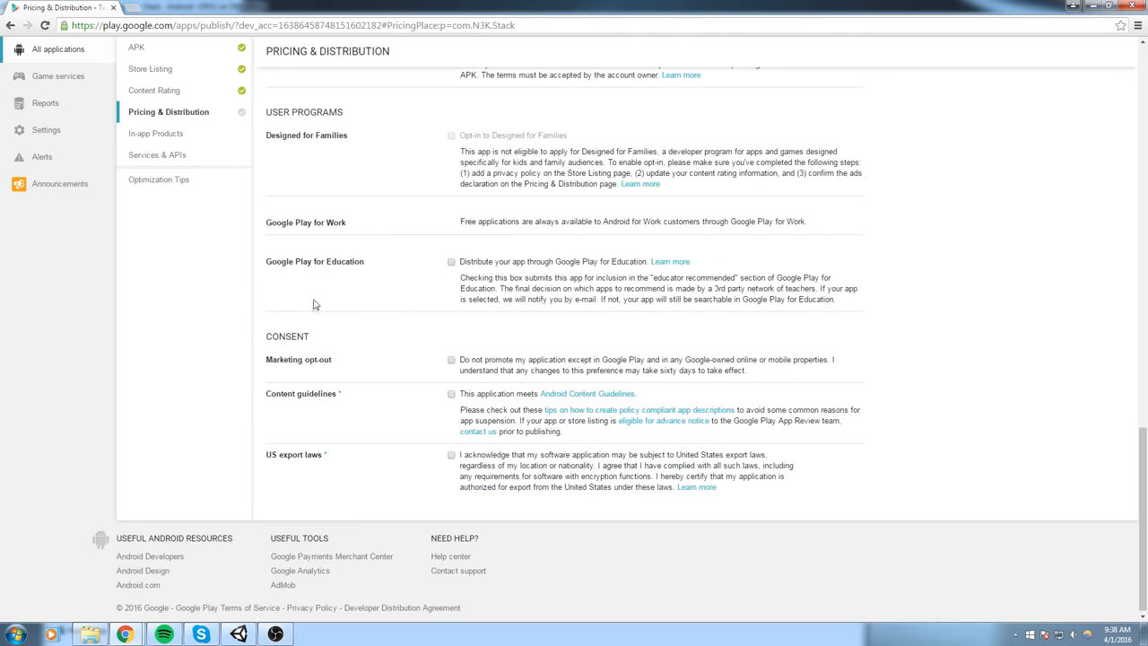
scroll(941, 533, "up", 15)
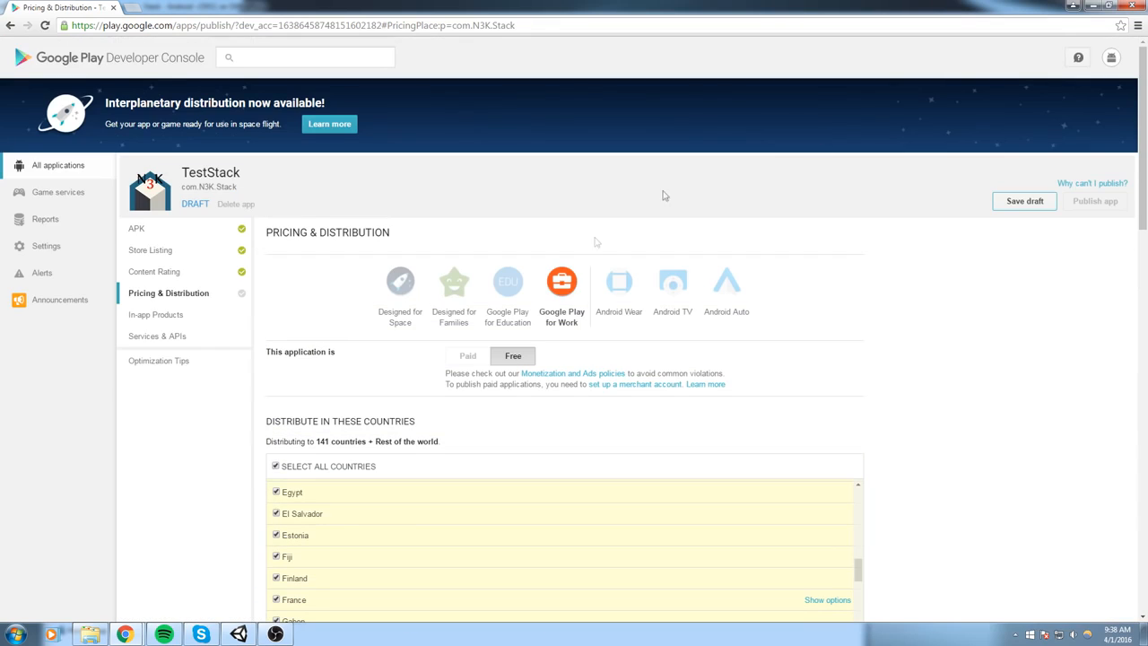
left_click(1031, 204)
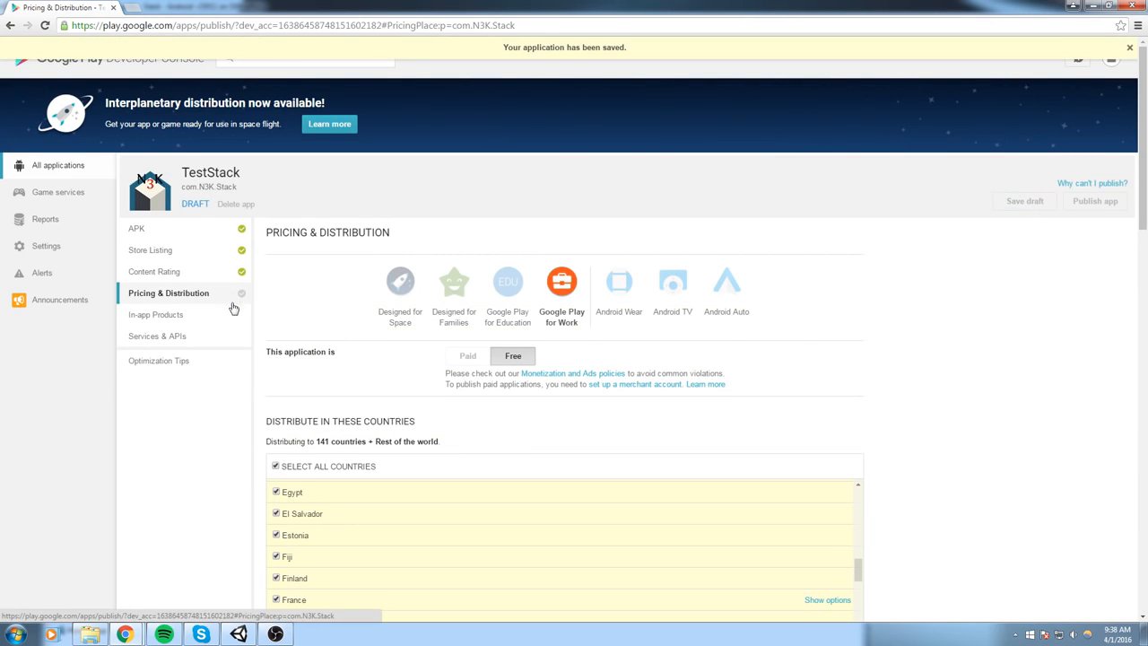
- Check which requirements still prevent the application from being published
scroll(743, 348, "down", 3)
scroll(938, 328, "up", 3)
left_click(1110, 185)
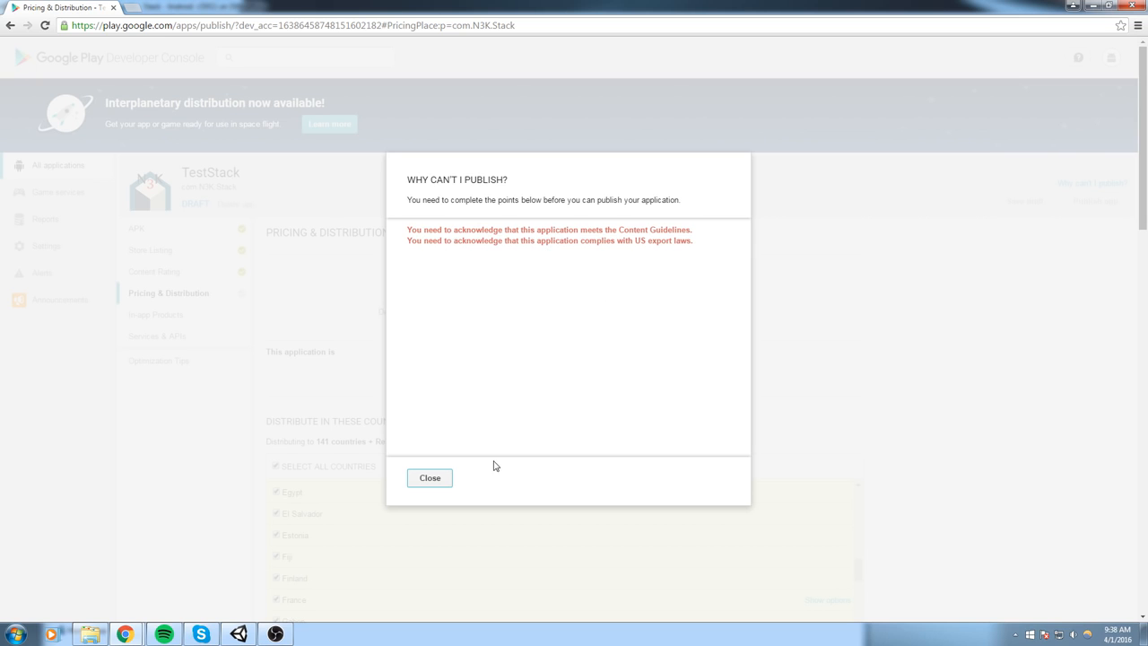
left_click(427, 479)
- Acknowledge the Android Content Guidelines and US export laws consents, and save the draft
scroll(852, 403, "down", 2)
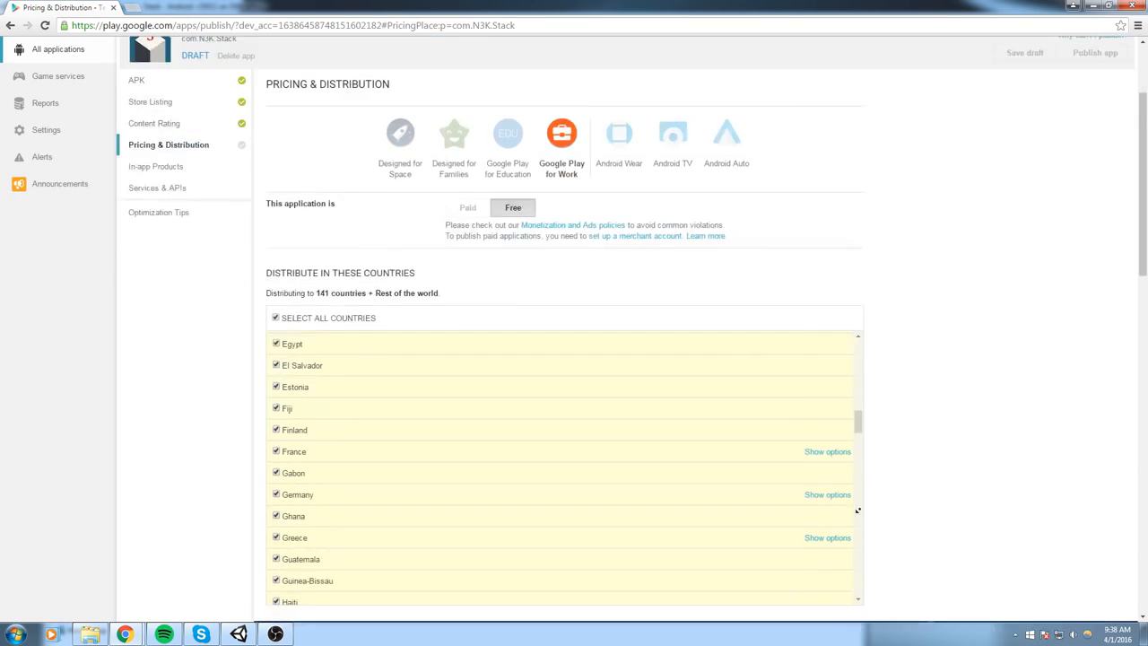
scroll(857, 510, "down", 10)
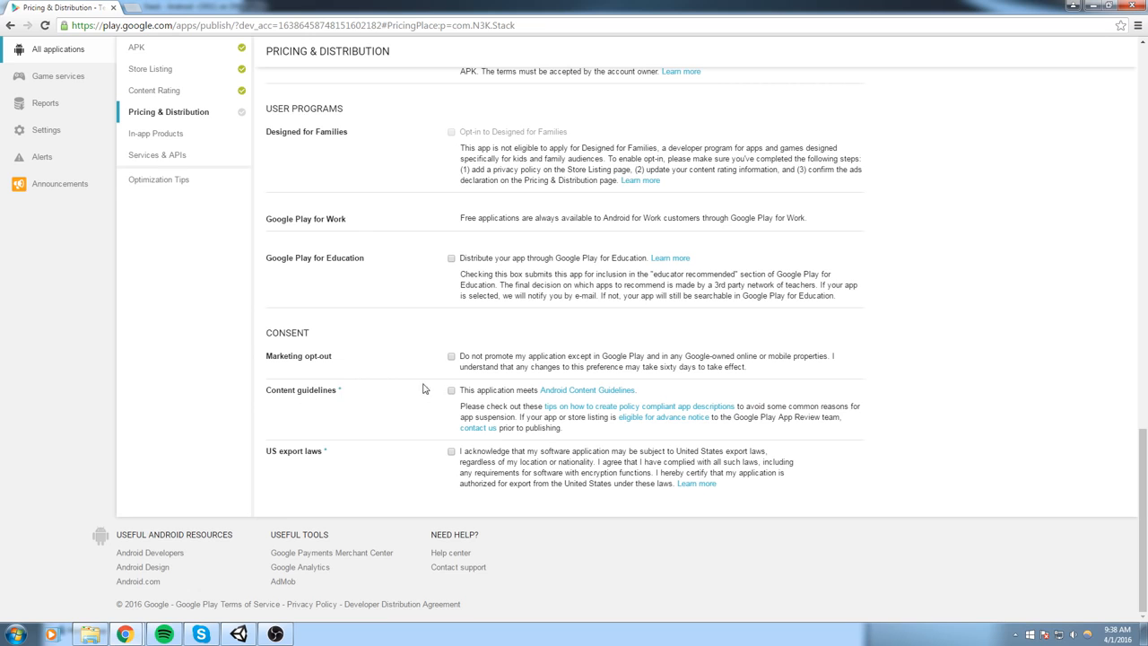
left_click(451, 391)
scroll(1097, 394, "up", 14)
left_click(1020, 204)
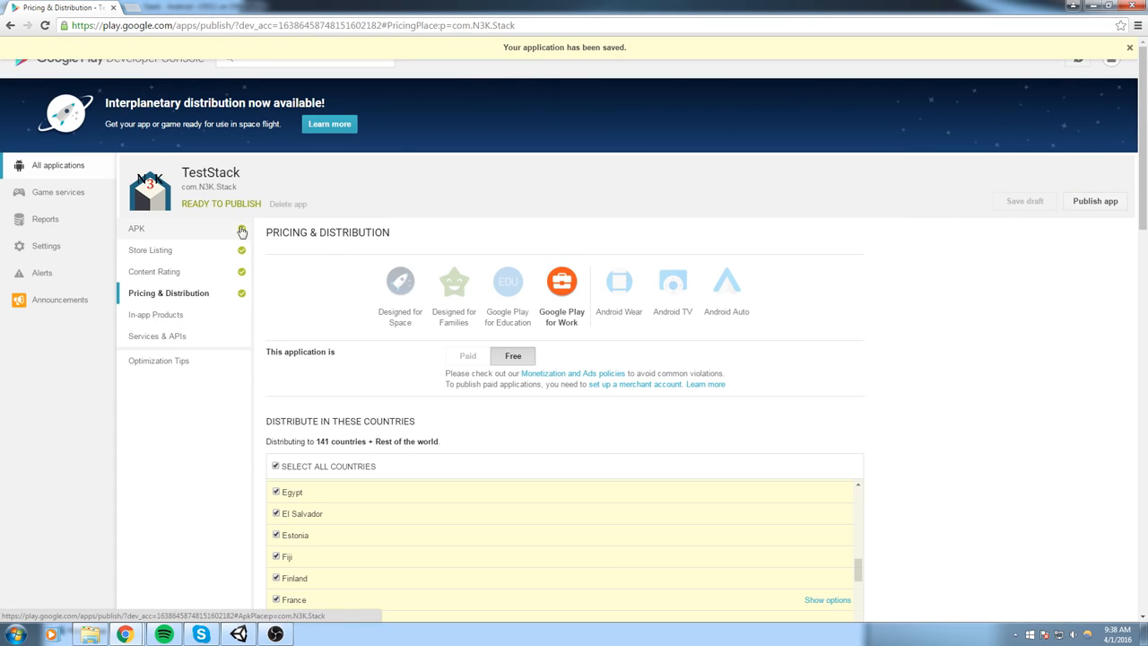
- Publish the TestStack app and return to the list of all applications
left_click(1096, 202)
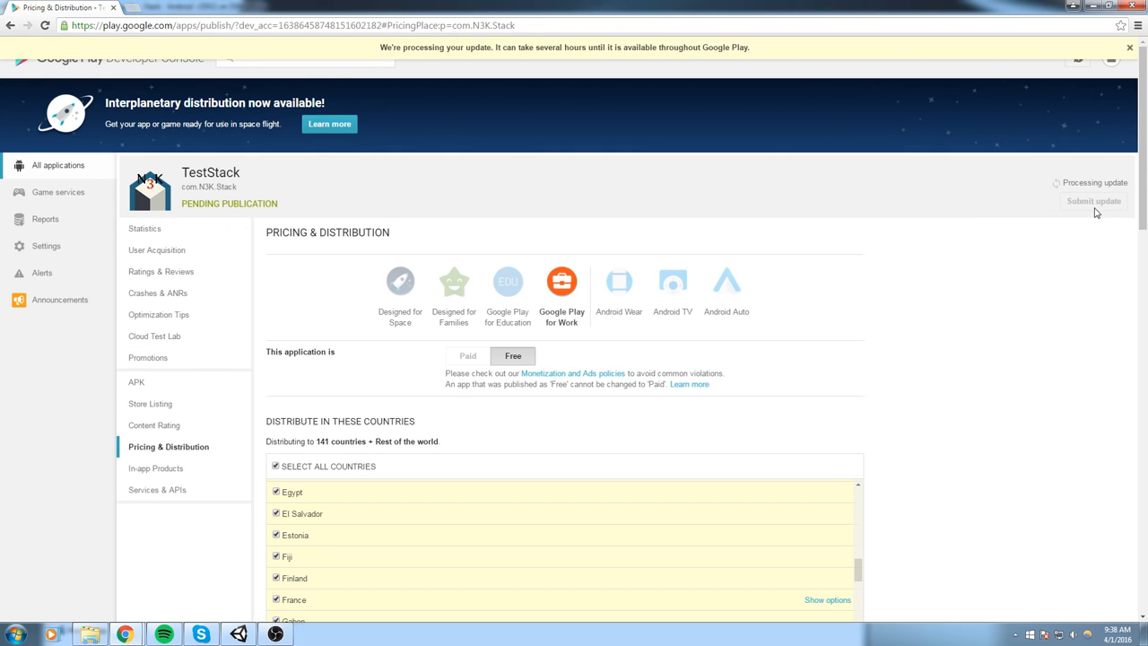
left_click(68, 171)
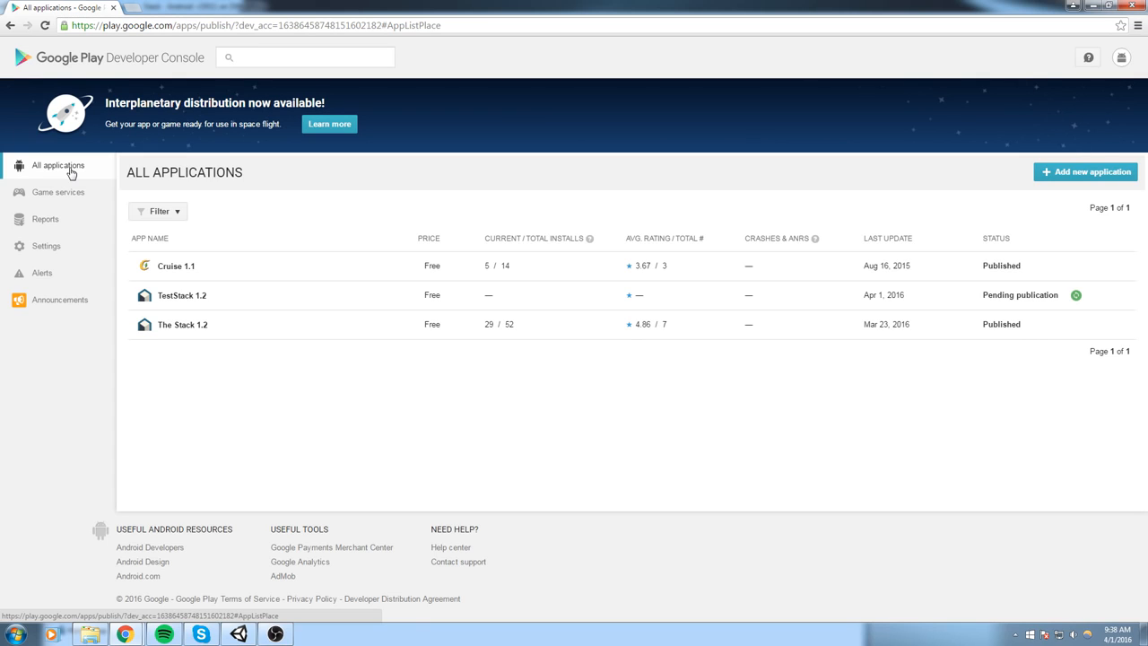
- Open the already published game The Stack in the Play store and enlarge its screenshots
left_click(199, 328)
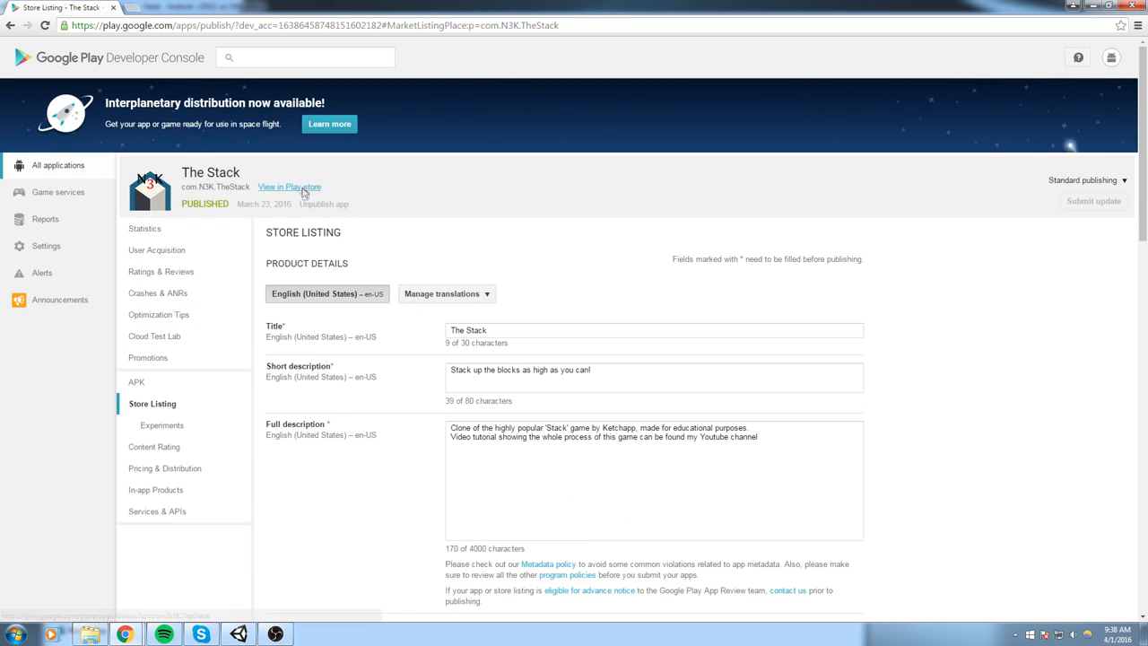
left_click(296, 187)
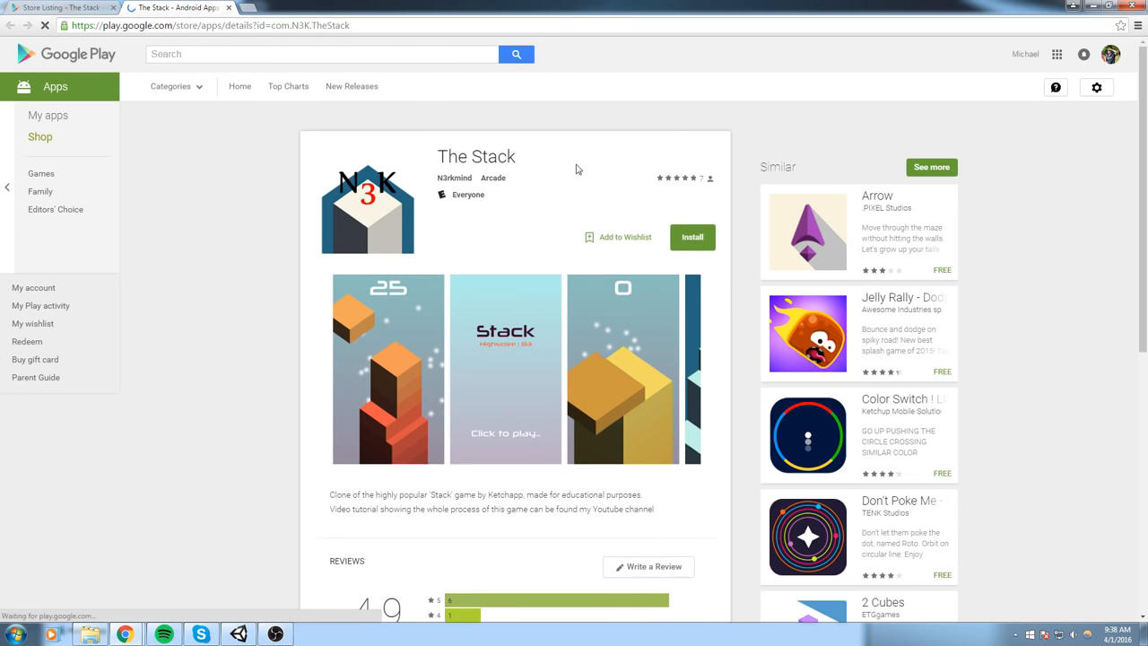
scroll(665, 137, "down", 1)
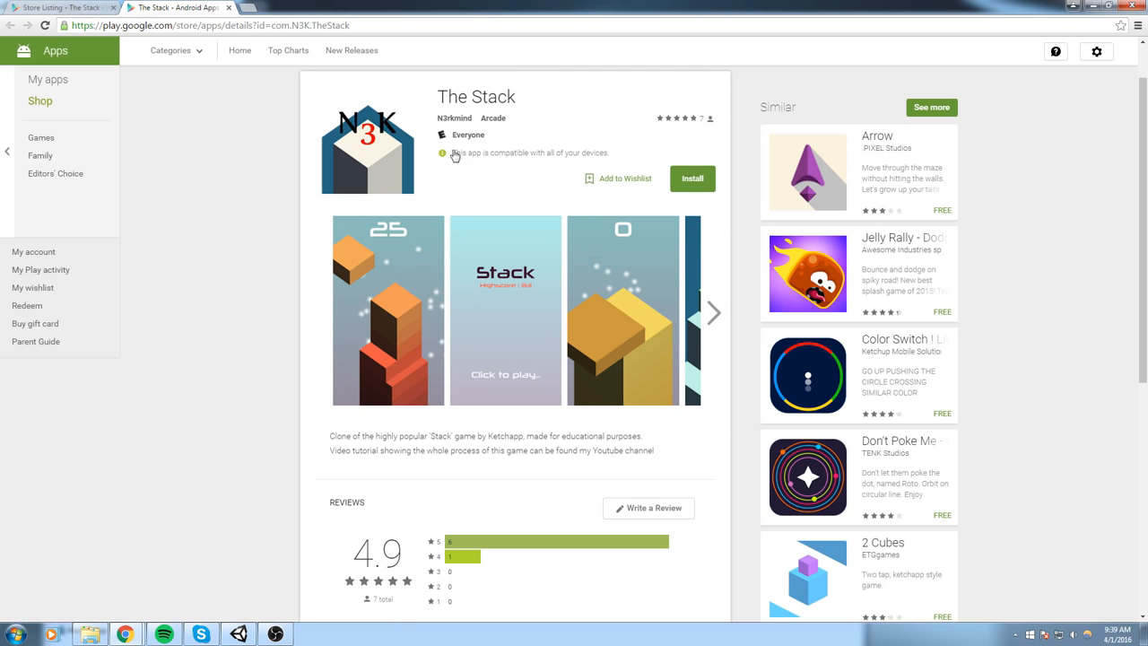
left_click(711, 298)
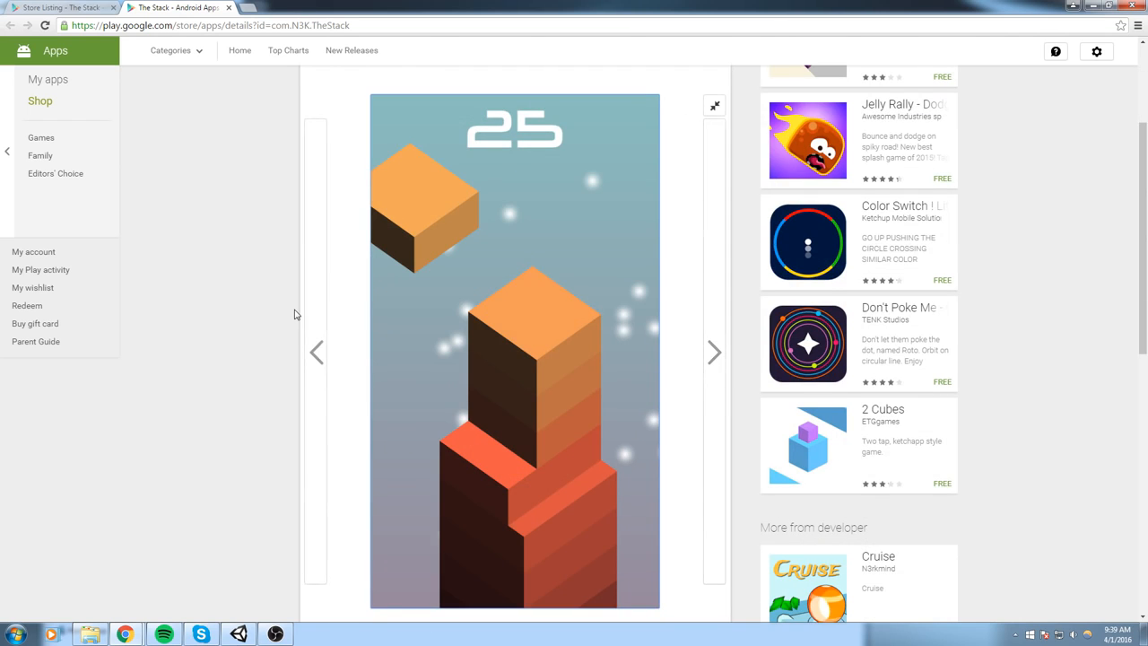
- Examine the description, reviews and What's New section on The Stack's store page
scroll(295, 314, "down", 5)
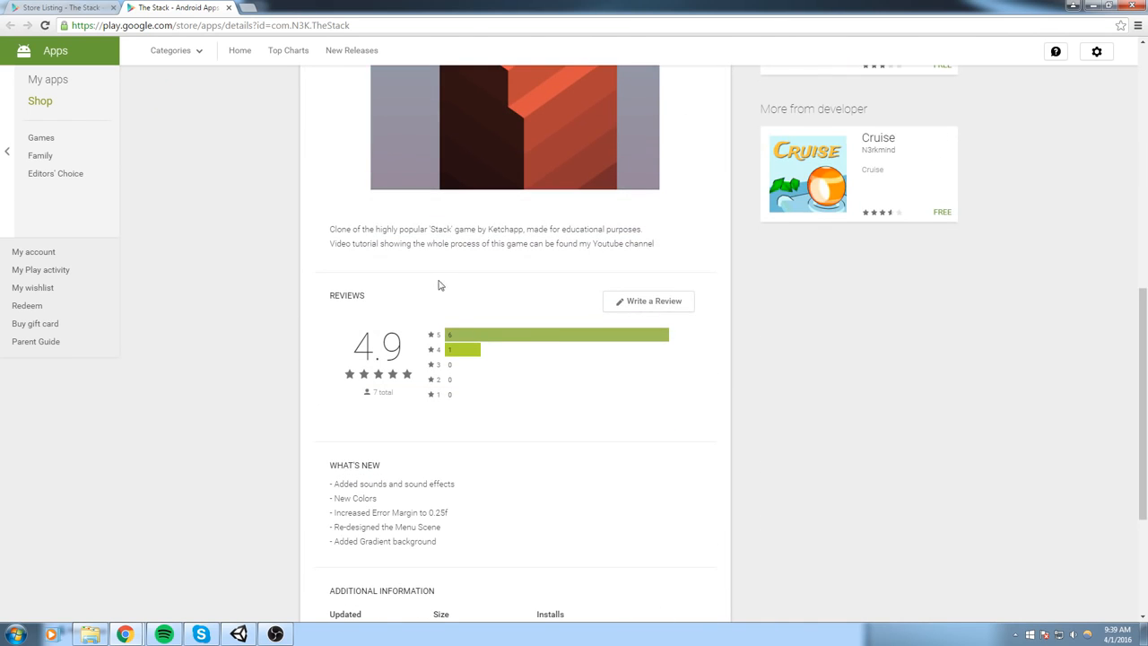
scroll(420, 322, "down", 2)
scroll(538, 287, "up", 3)
left_click_drag(660, 302, 329, 286)
scroll(616, 344, "down", 2)
scroll(556, 354, "down", 3)
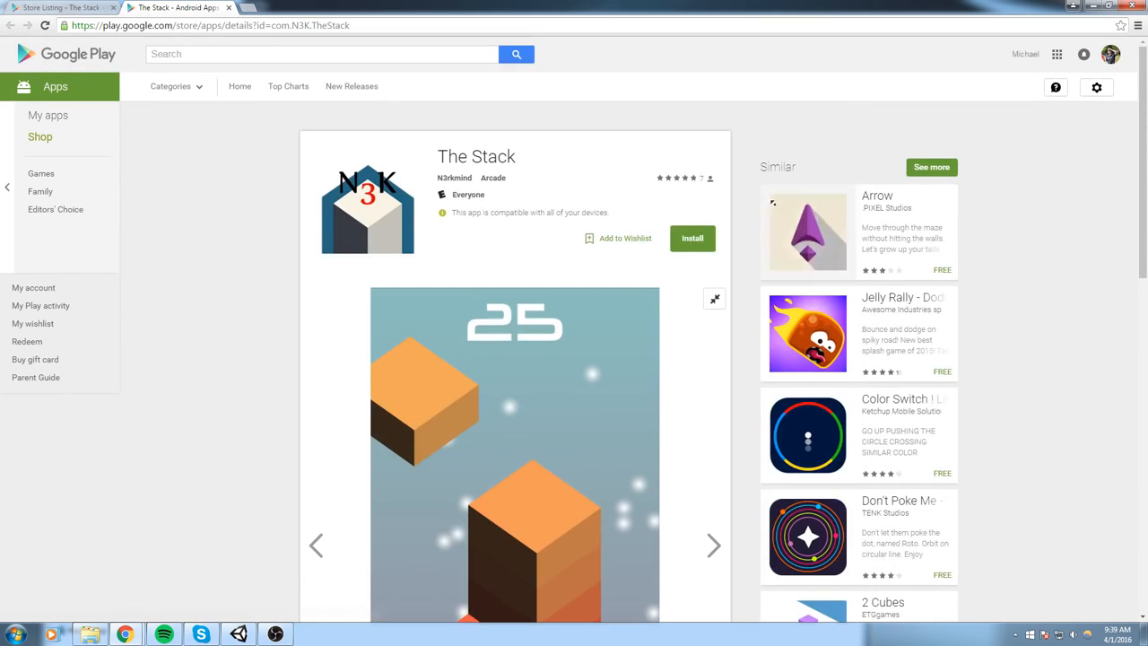
right_click(639, 227)
left_click(633, 154)
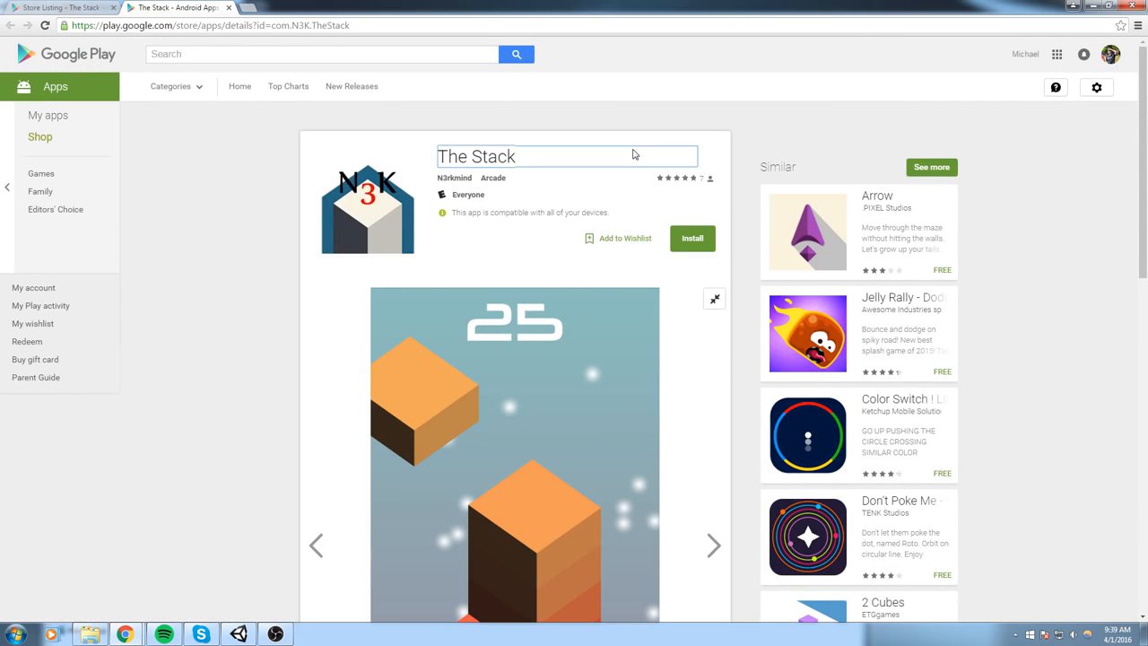